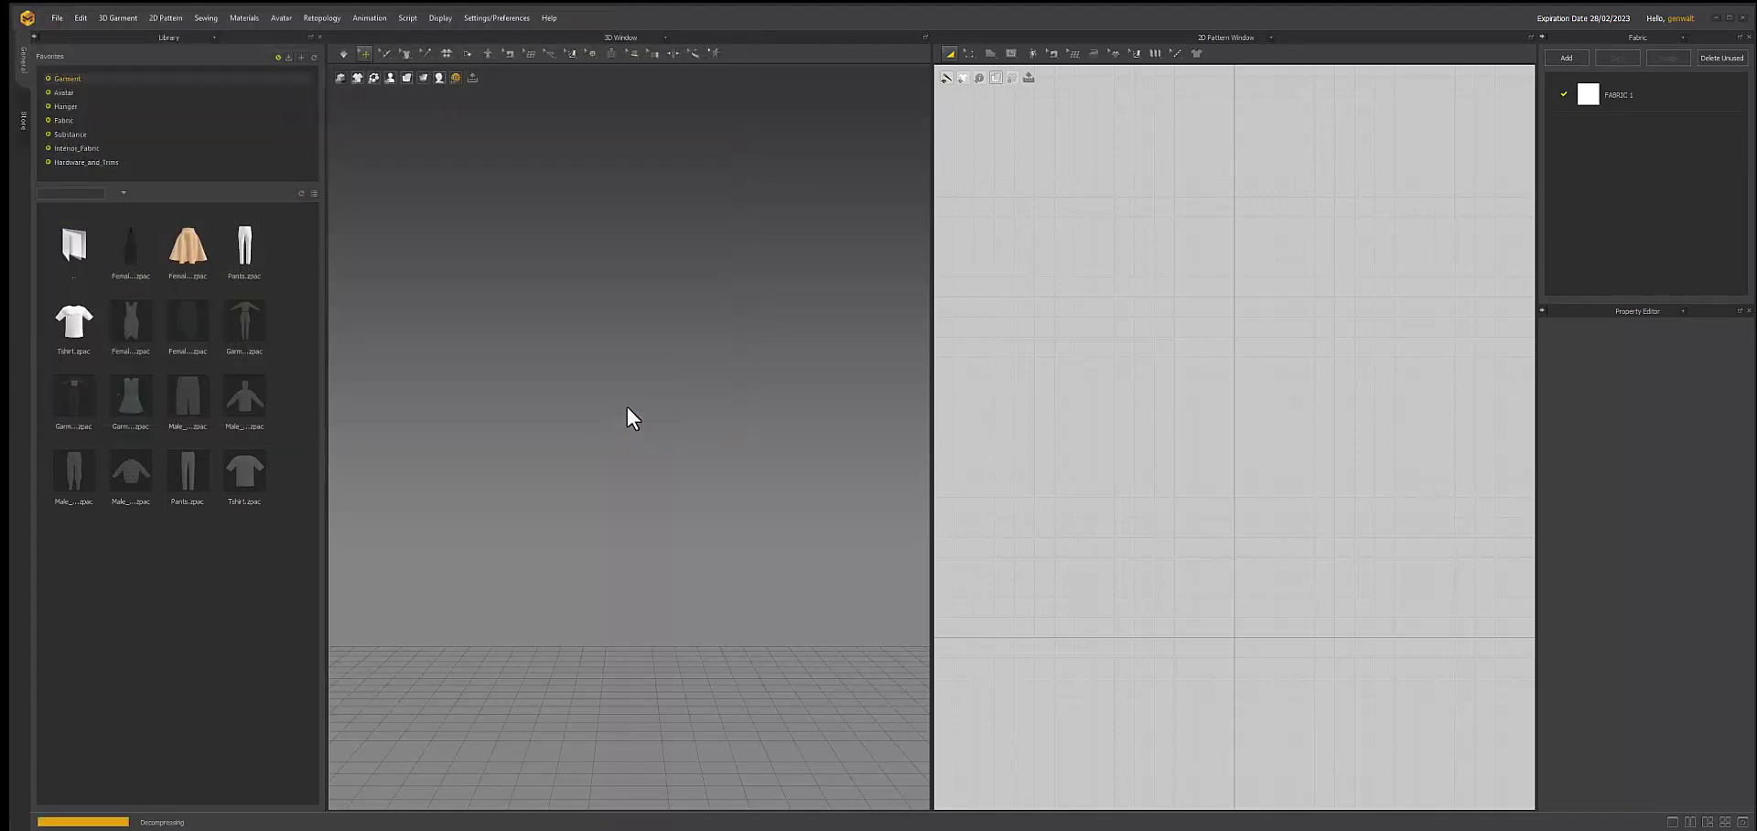
- Review the blouse and skirt outfit with its pattern layout, and start the garment simulation
scroll(657, 371, "up", 5)
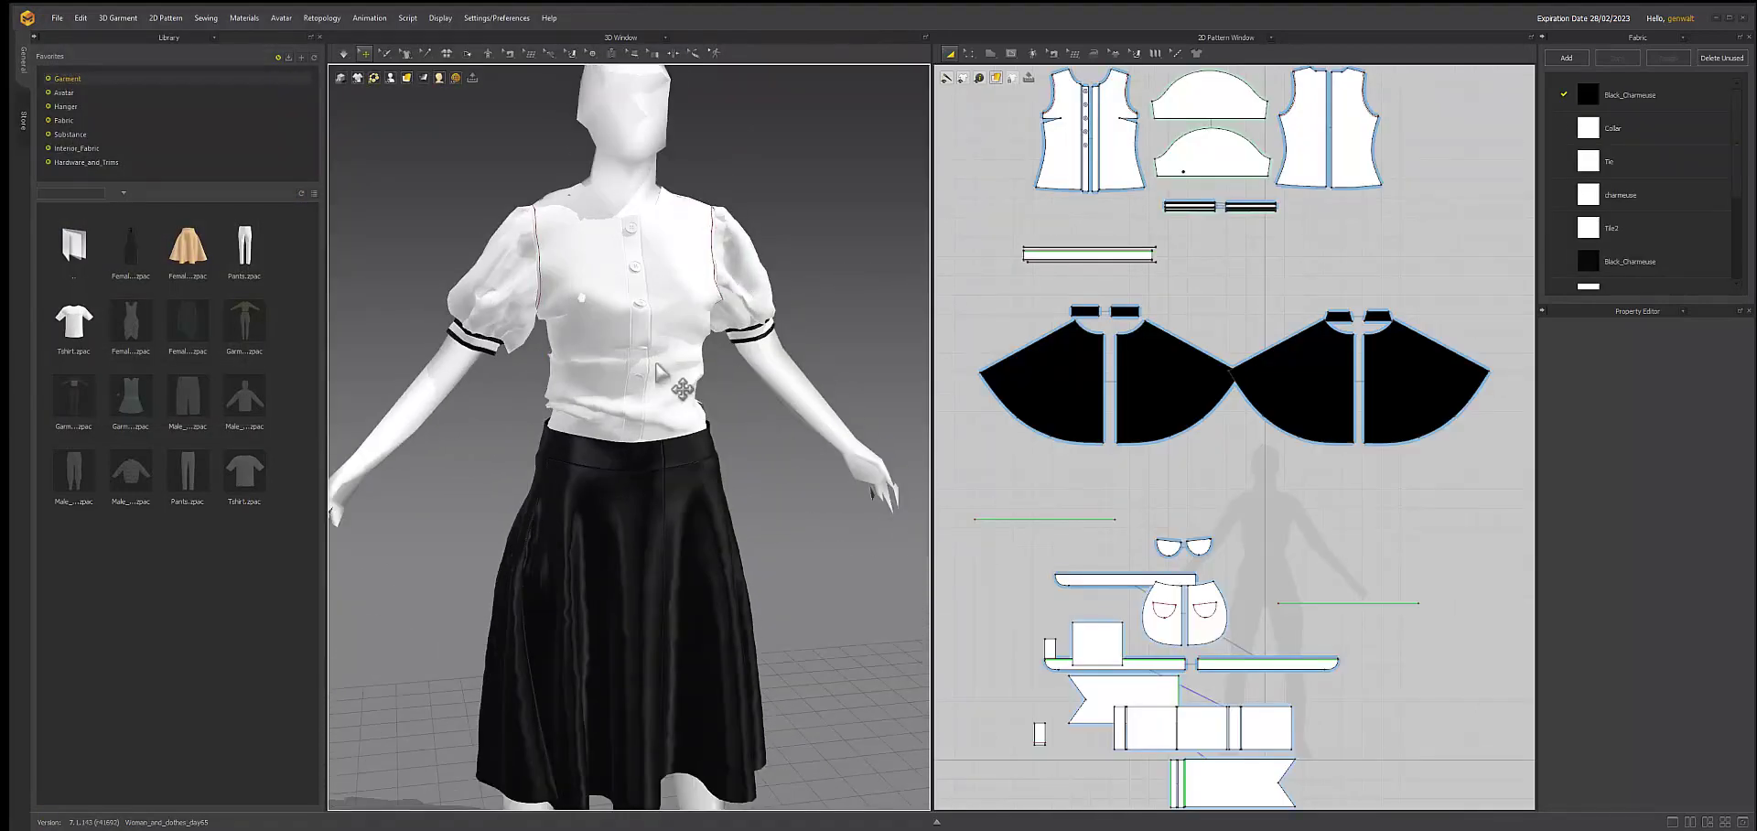
right_click_drag(657, 371, 512, 375)
left_click(478, 391)
right_click_drag(1047, 64, 1021, 247)
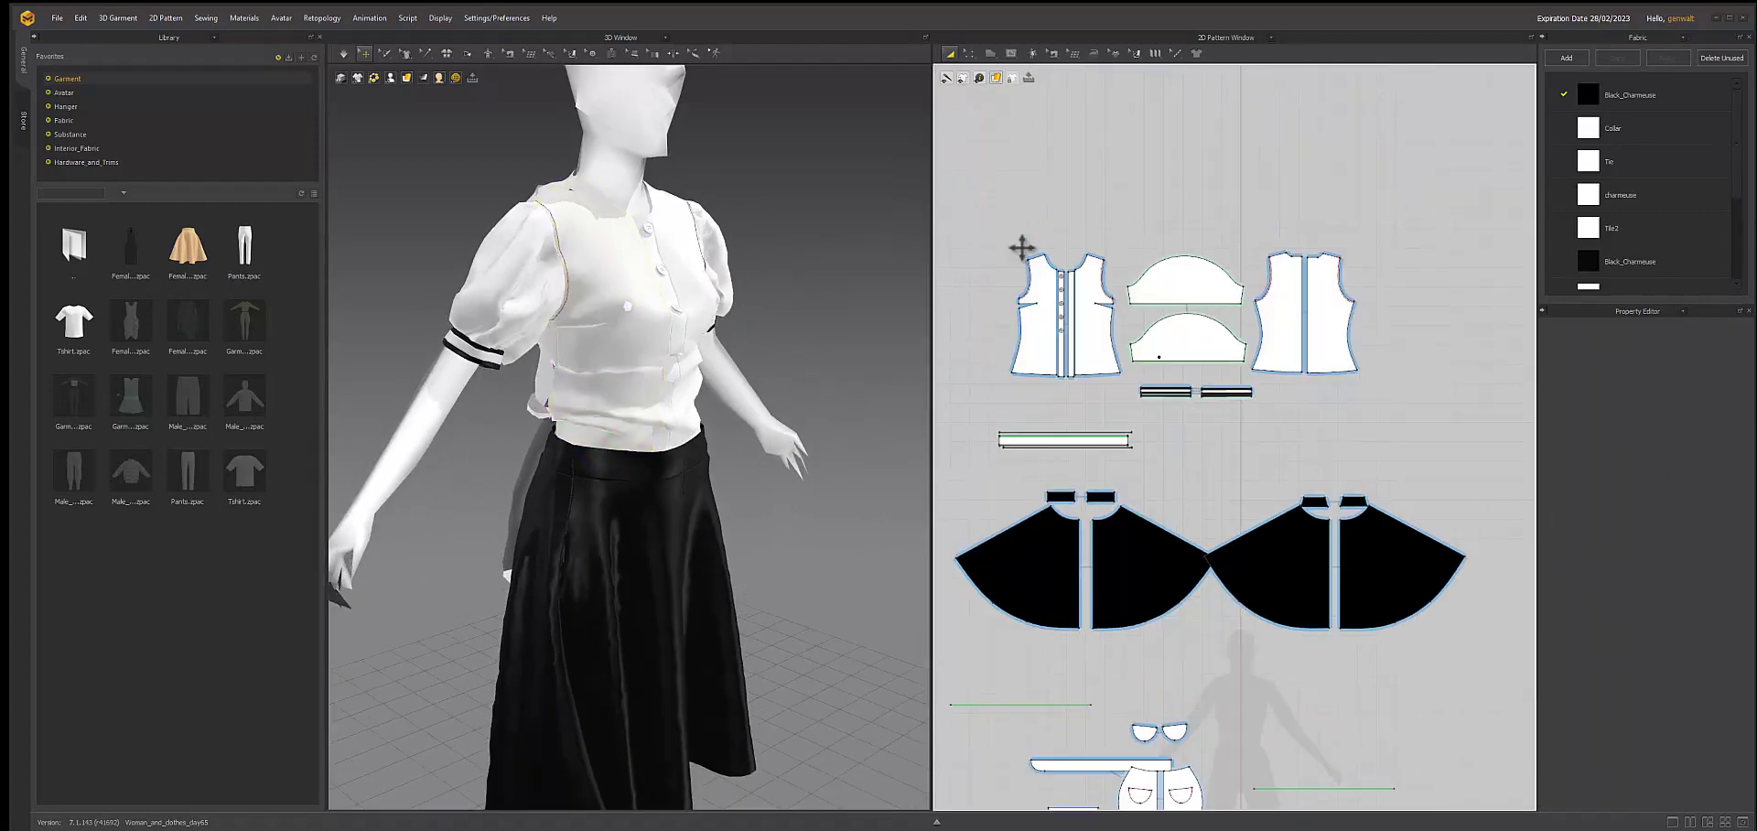
left_click(1064, 439)
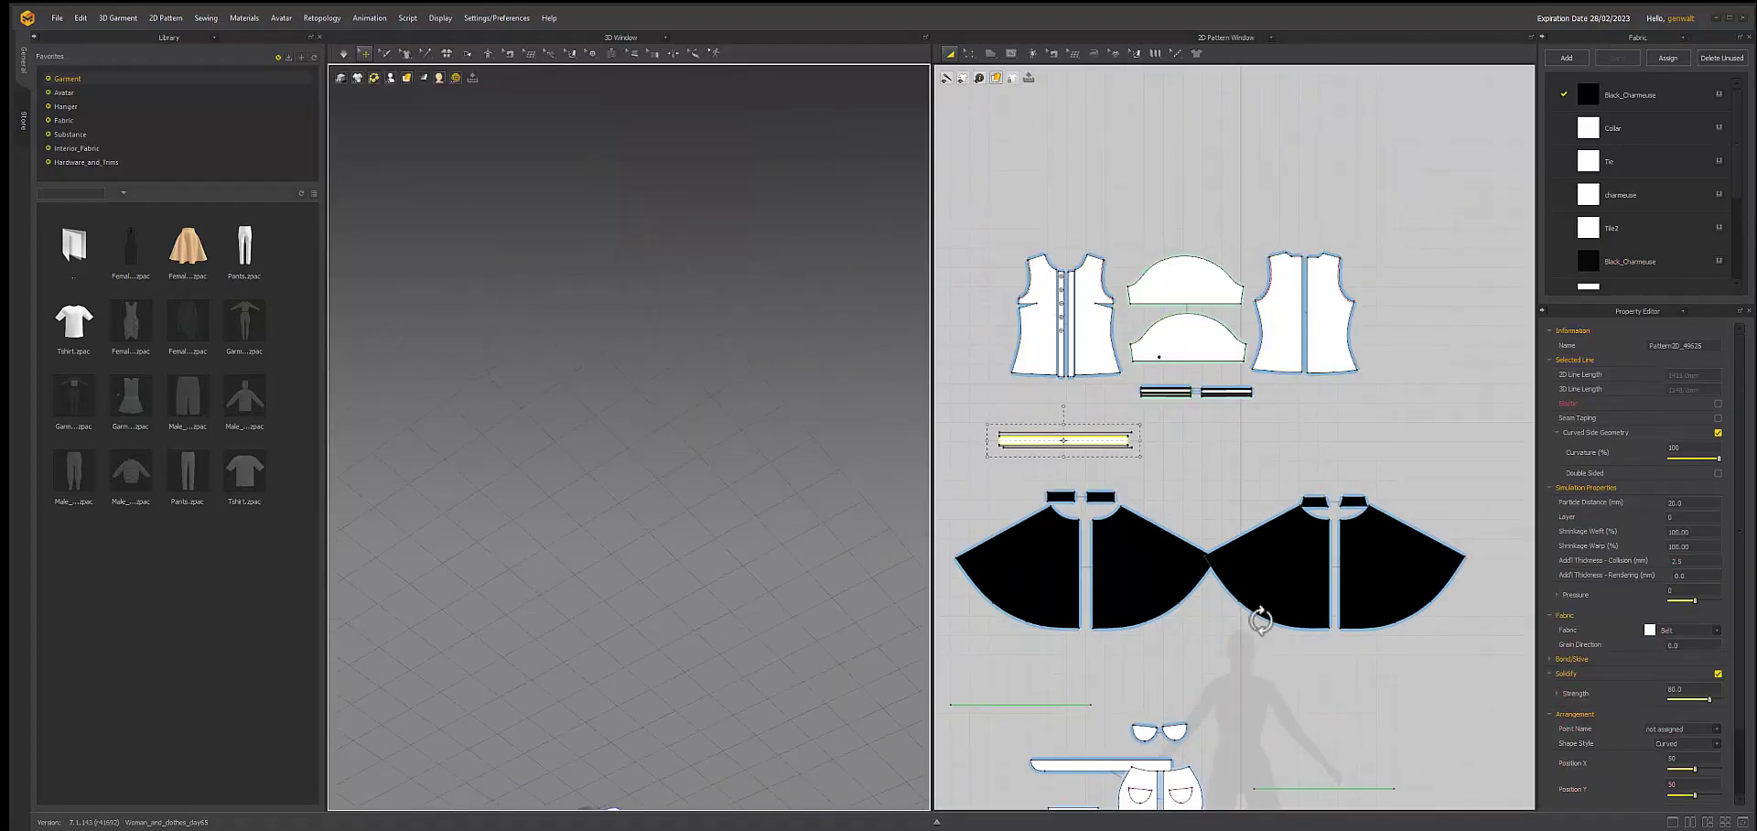
left_click(647, 345)
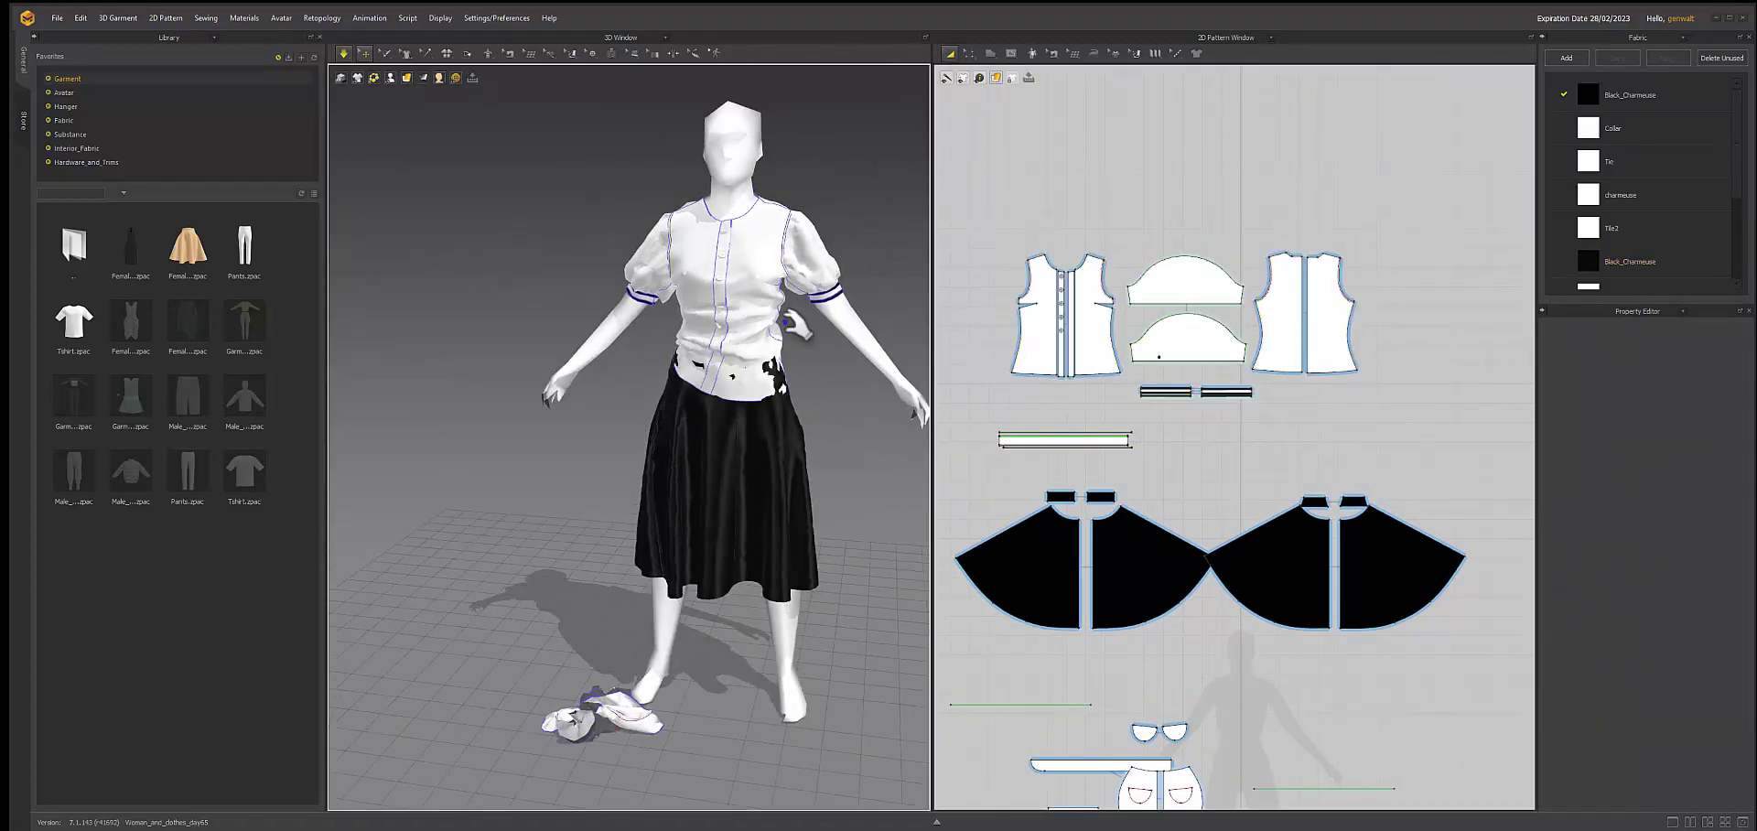
- Hide the waist bow and ribbon patterns, including the small loop pieces, in the 3D view
right_click_drag(809, 384, 924, 389)
right_click_drag(1144, 732, 1111, 408)
left_click(1111, 408)
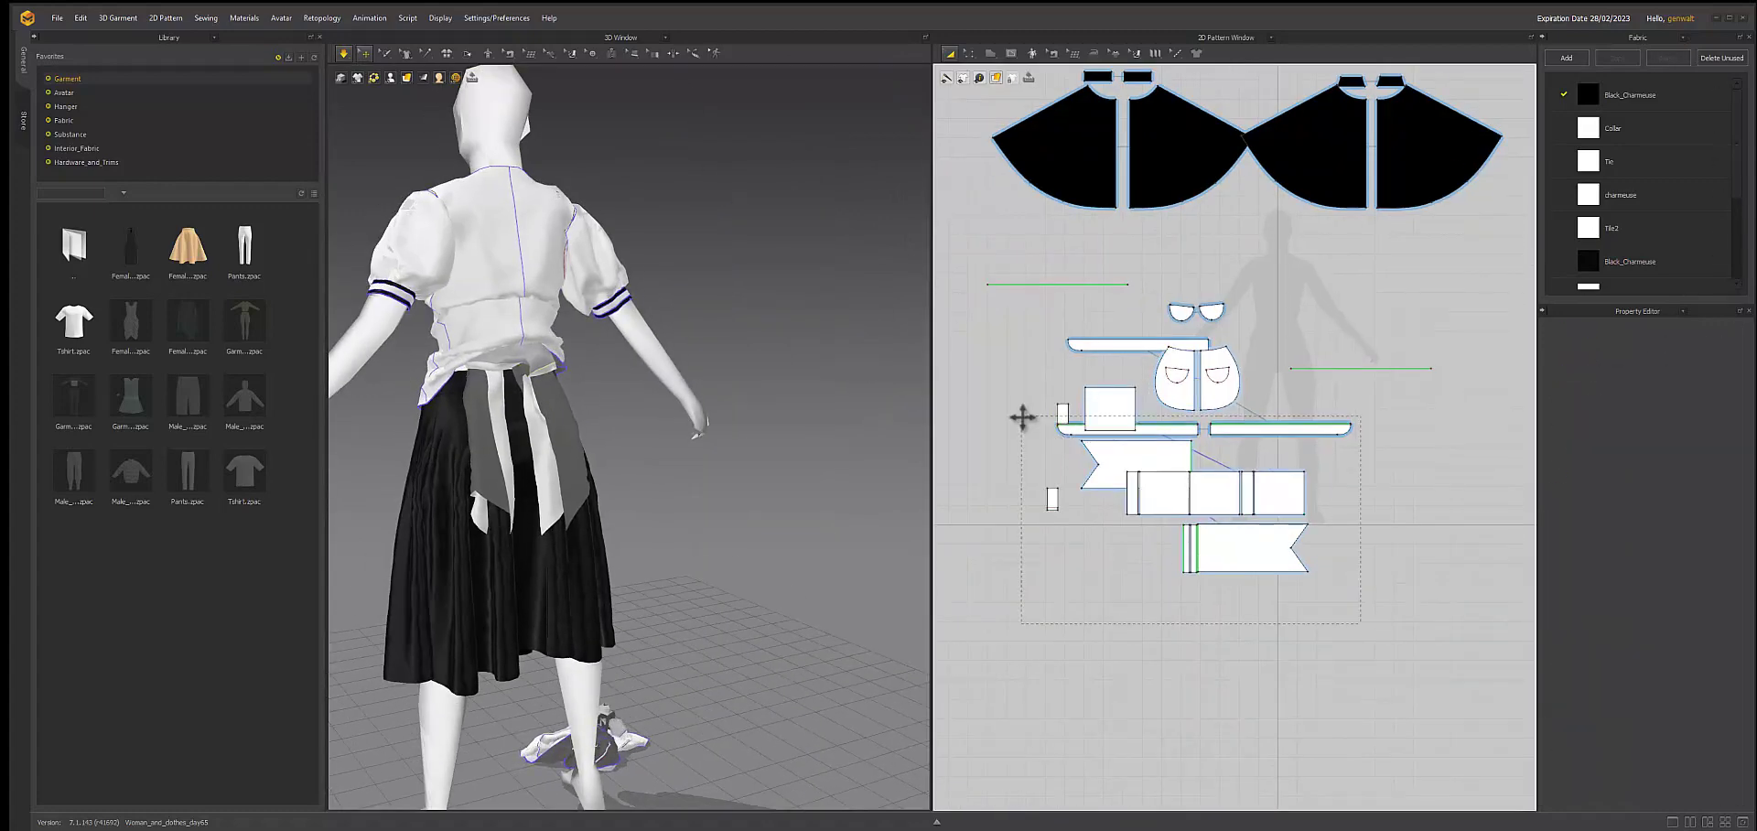
left_click_drag(1029, 417, 1318, 585)
right_click(1180, 454)
left_click(1233, 433)
left_click_drag(1043, 371, 1148, 443)
right_click(1072, 416)
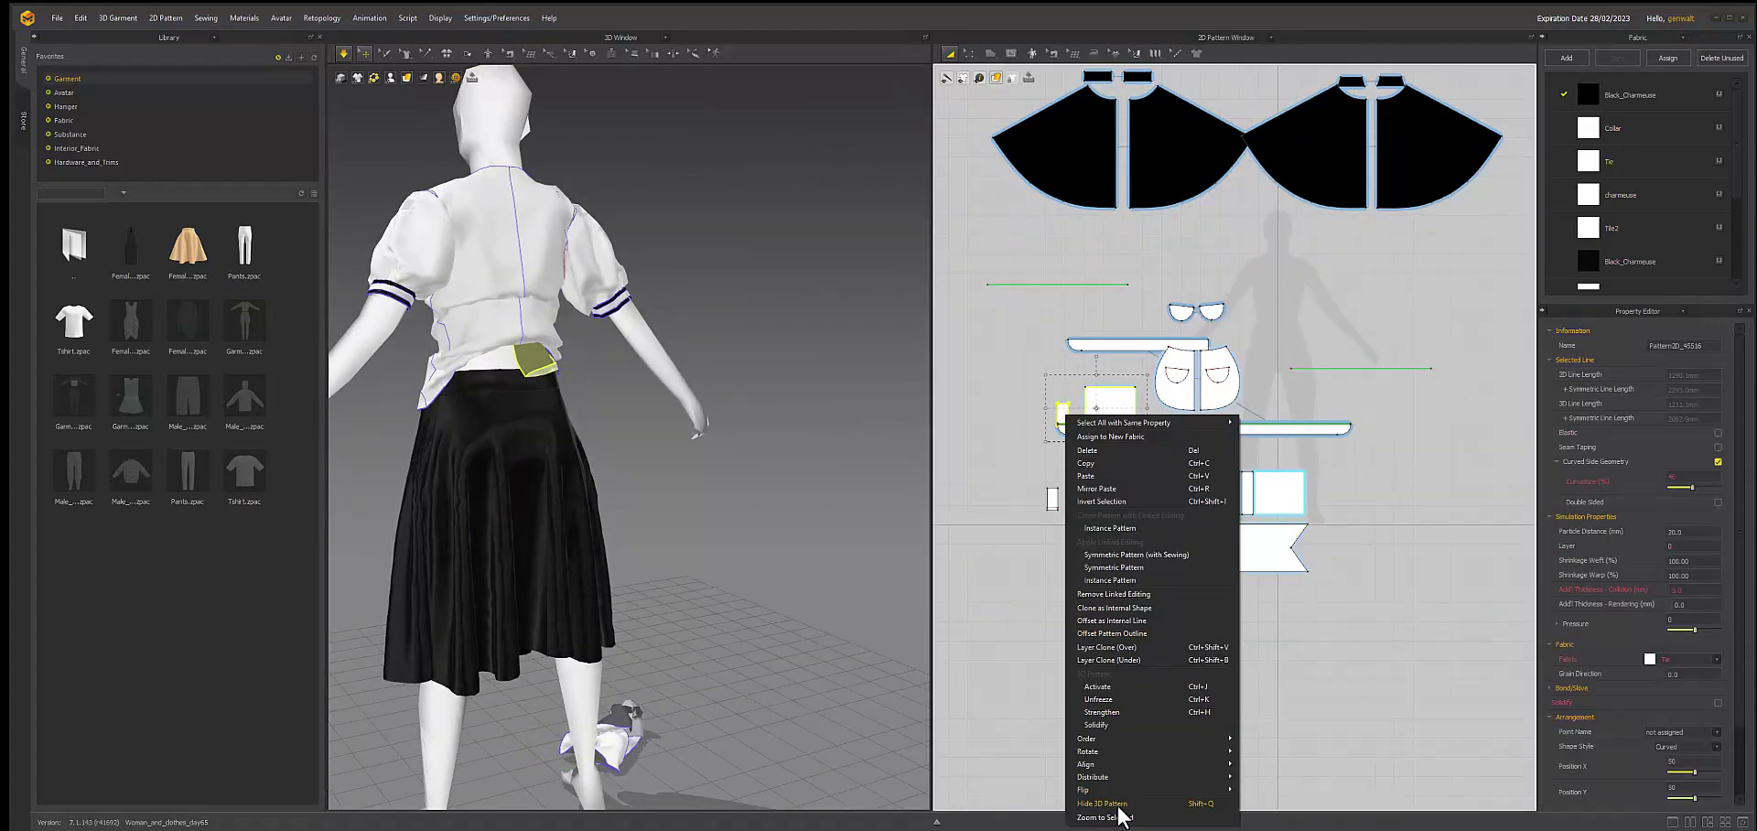
left_click(1107, 803)
- Gather the bow, ribbon, long band and square patterns in one group below the pocketed pieces
right_click_drag(690, 342, 1334, 601)
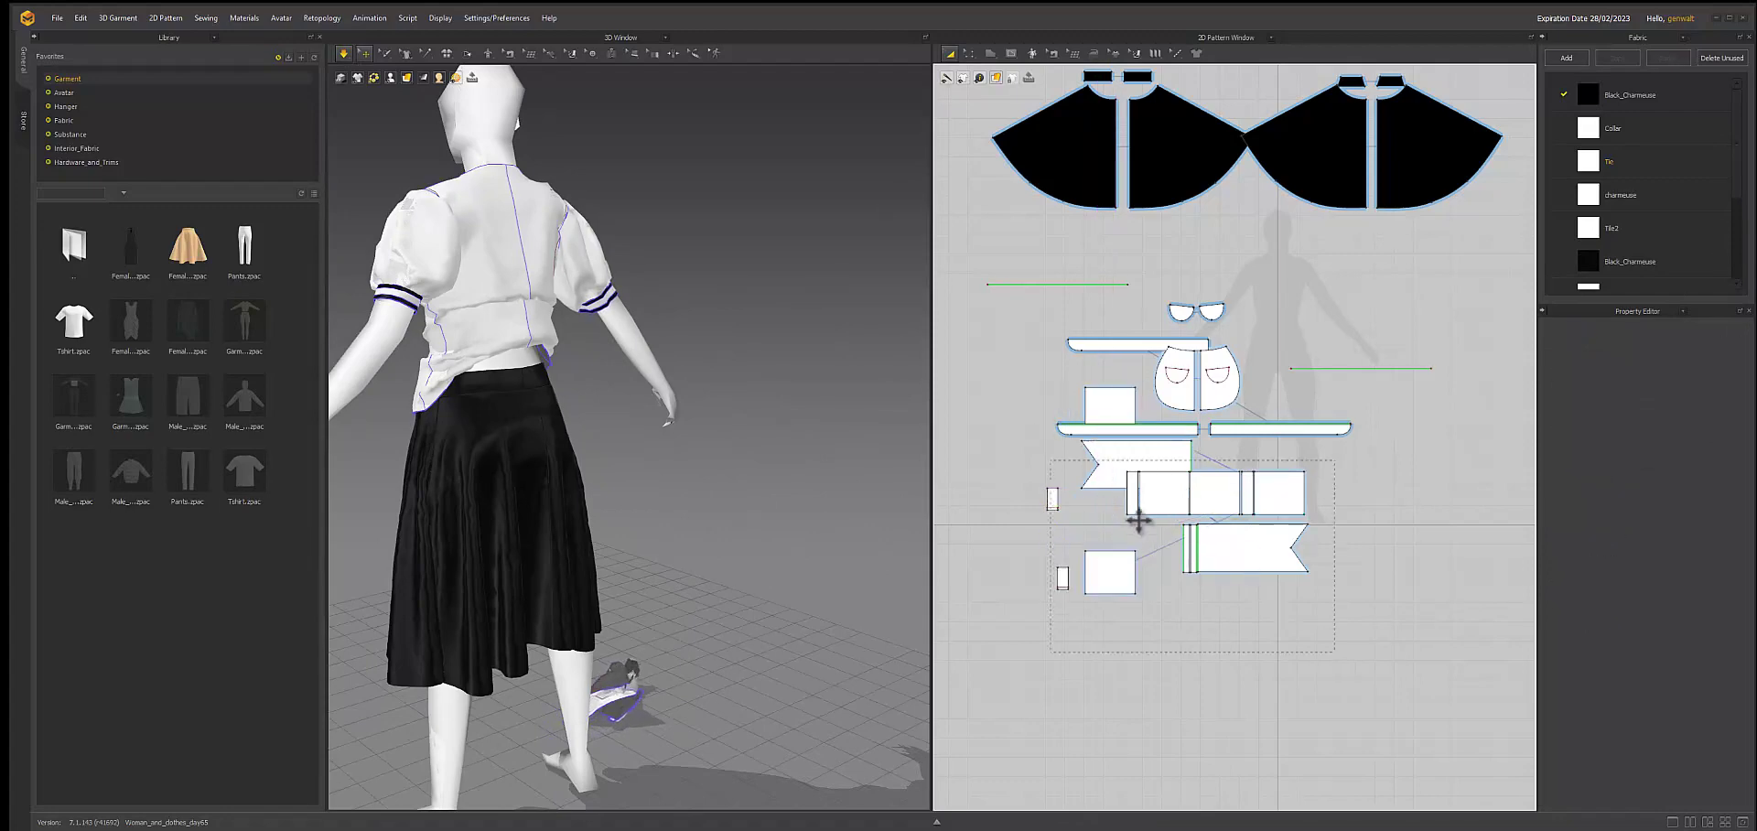
left_click_drag(1020, 404, 1364, 647)
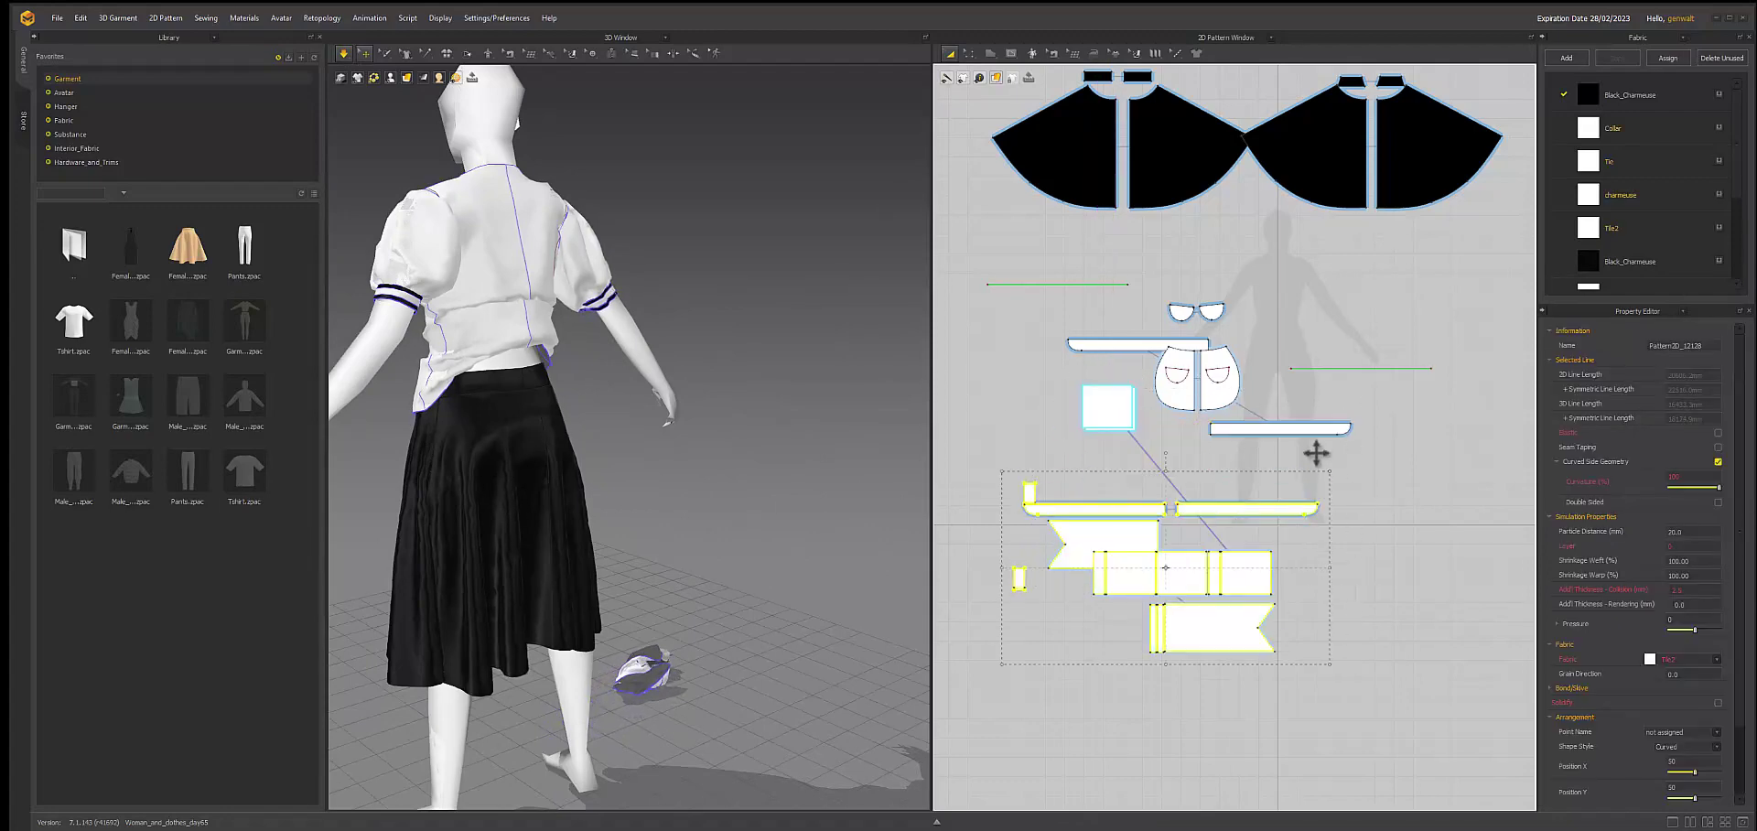
left_click_drag(1108, 407, 1319, 560)
left_click_drag(1257, 398, 1443, 459)
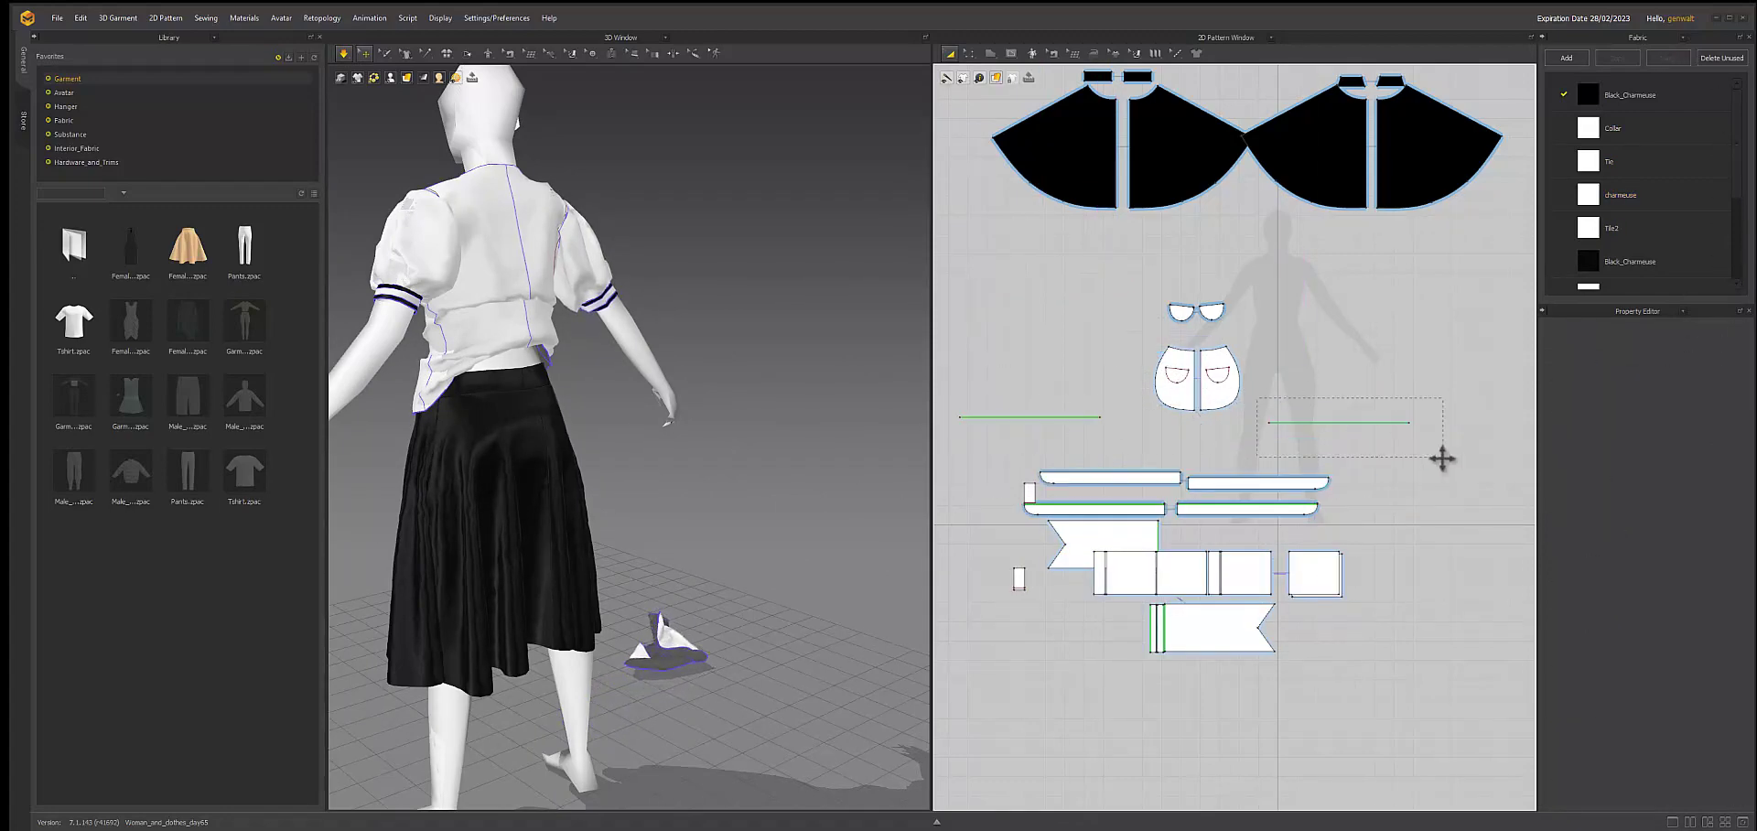
- Deactivate the gathered accessory patterns together with their sewing, and check the outfit in 3D
left_click_drag(1392, 710, 998, 437)
right_click(1223, 620)
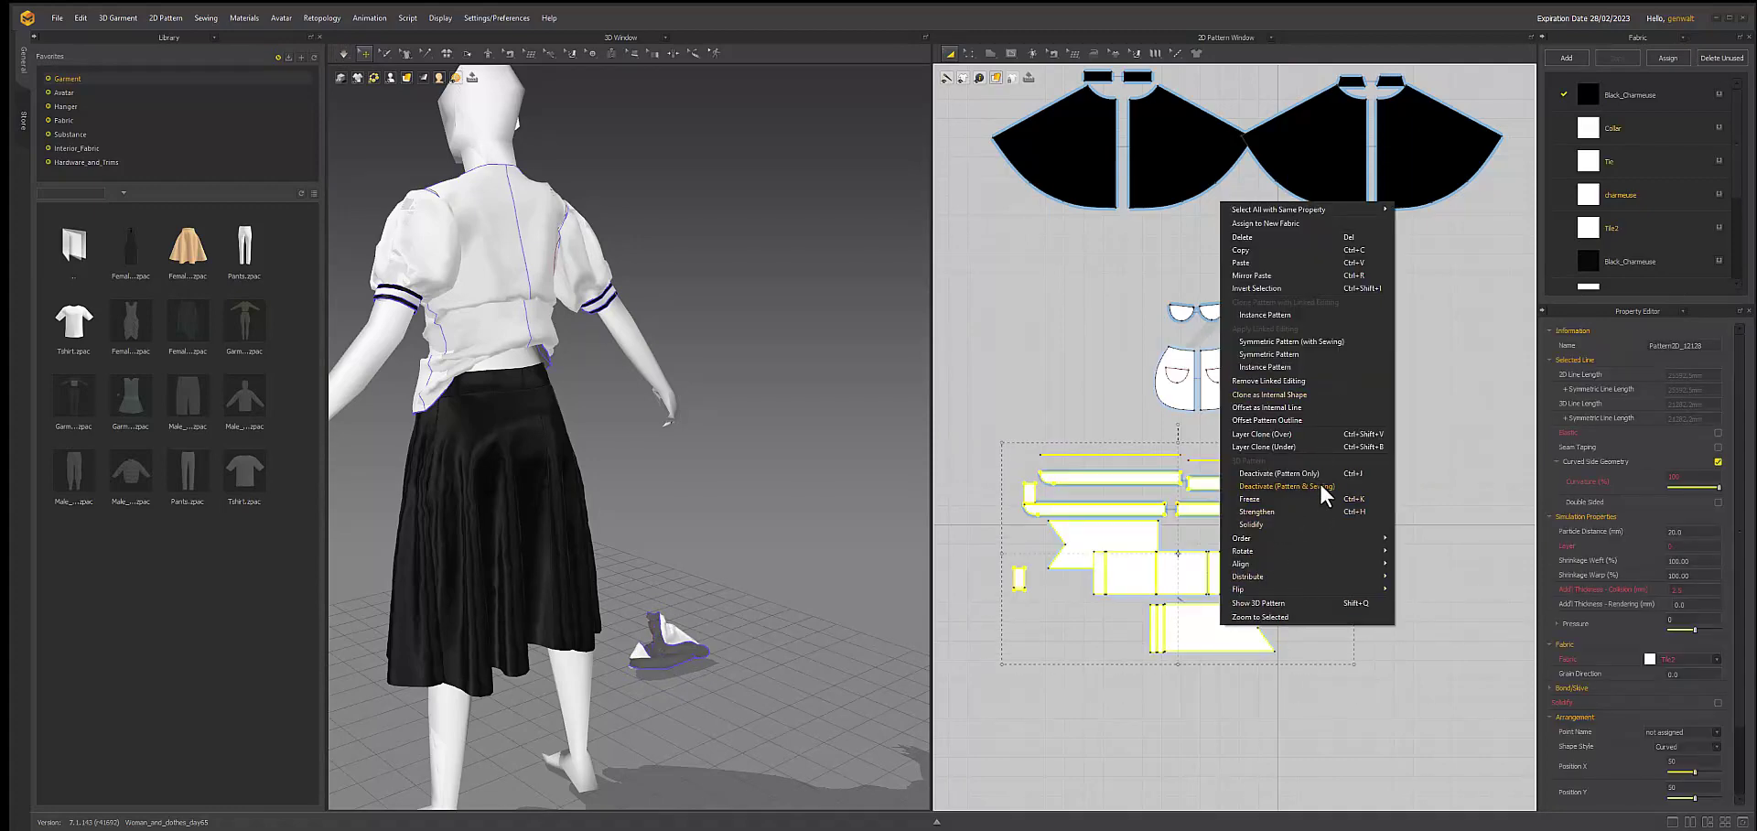
left_click(1319, 486)
right_click_drag(915, 348, 794, 584)
scroll(451, 519, "up", 3)
scroll(452, 519, "down", 3)
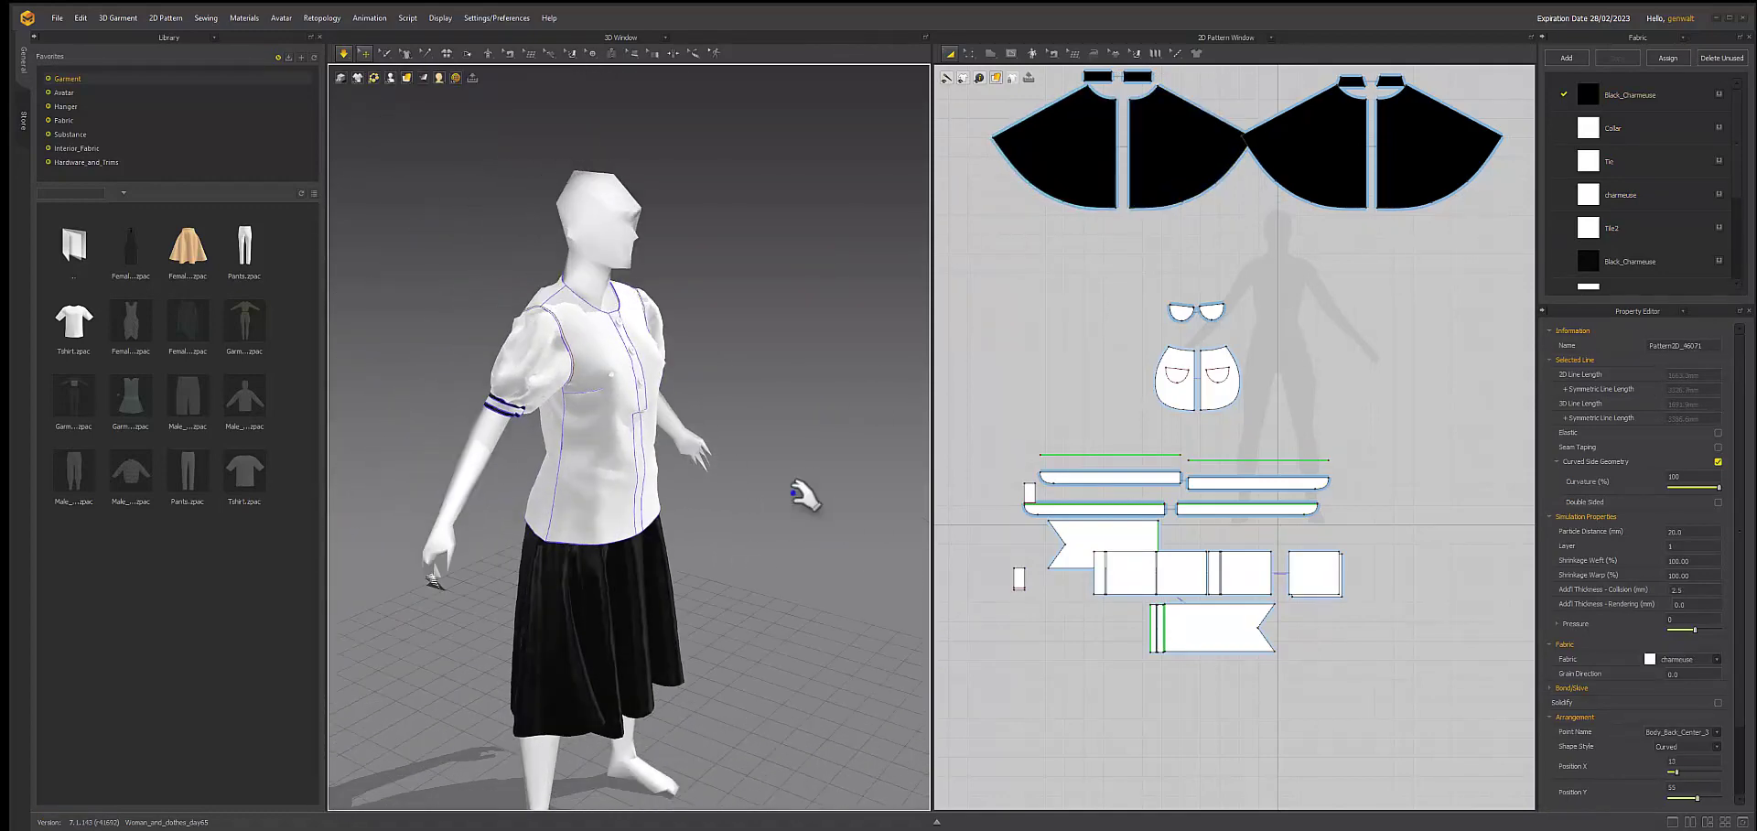
- Raise the hem of the two front bodice patterns to shorten the front of the blouse
right_click_drag(820, 519, 797, 512)
scroll(1019, 387, "up", 5)
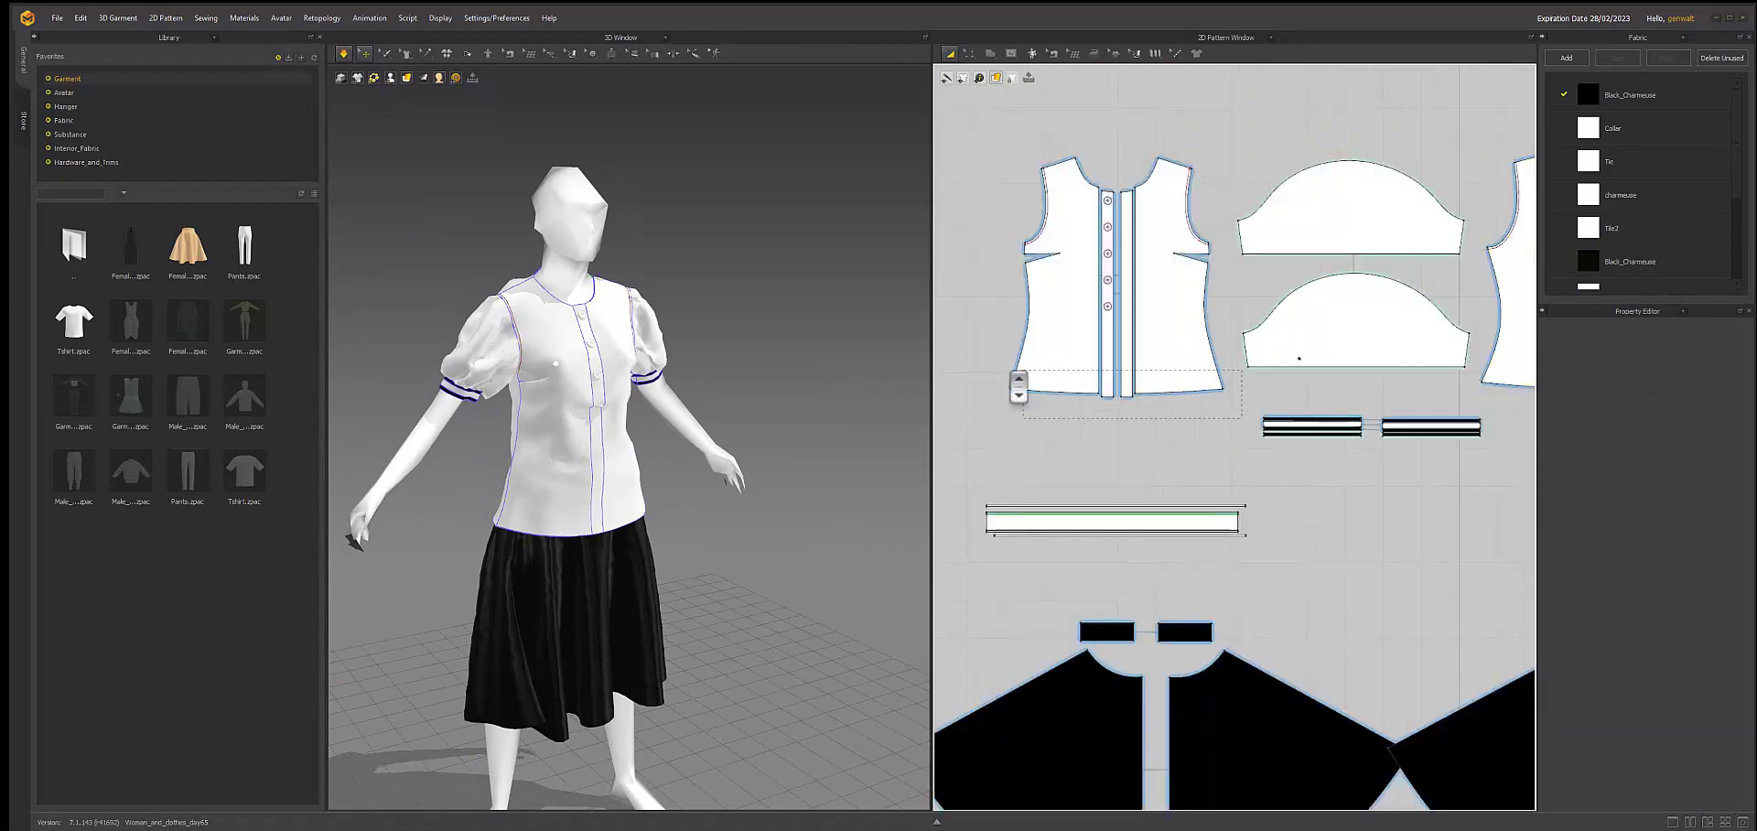
mouse_move(969, 48)
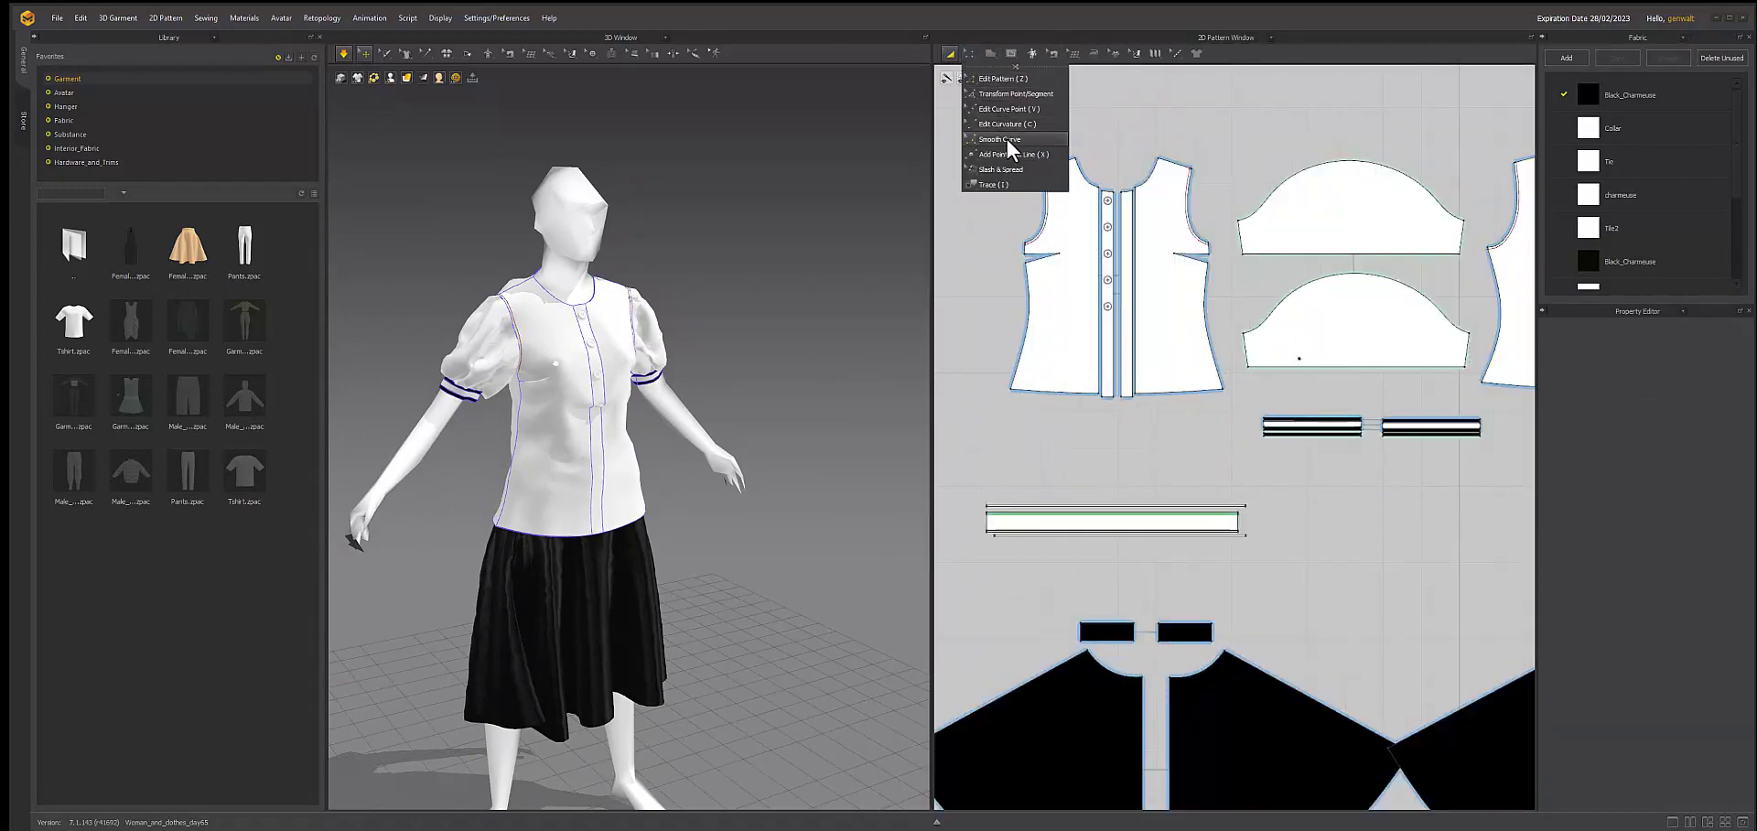
left_click_drag(1011, 375, 1012, 375)
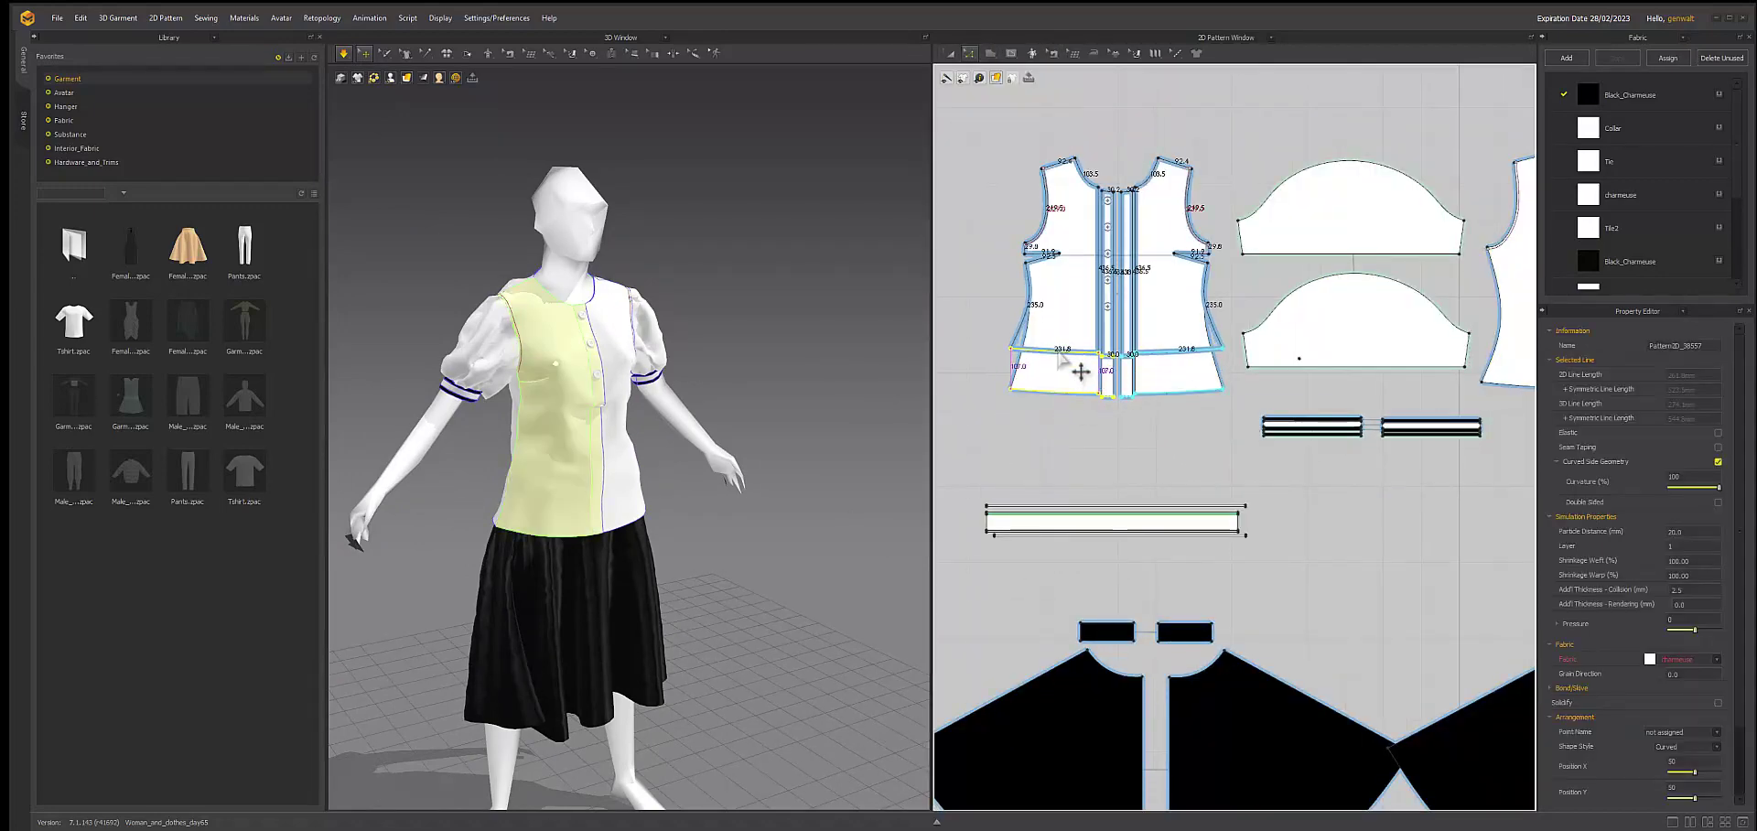
scroll(1108, 350, "up", 2)
scroll(1108, 350, "down", 4)
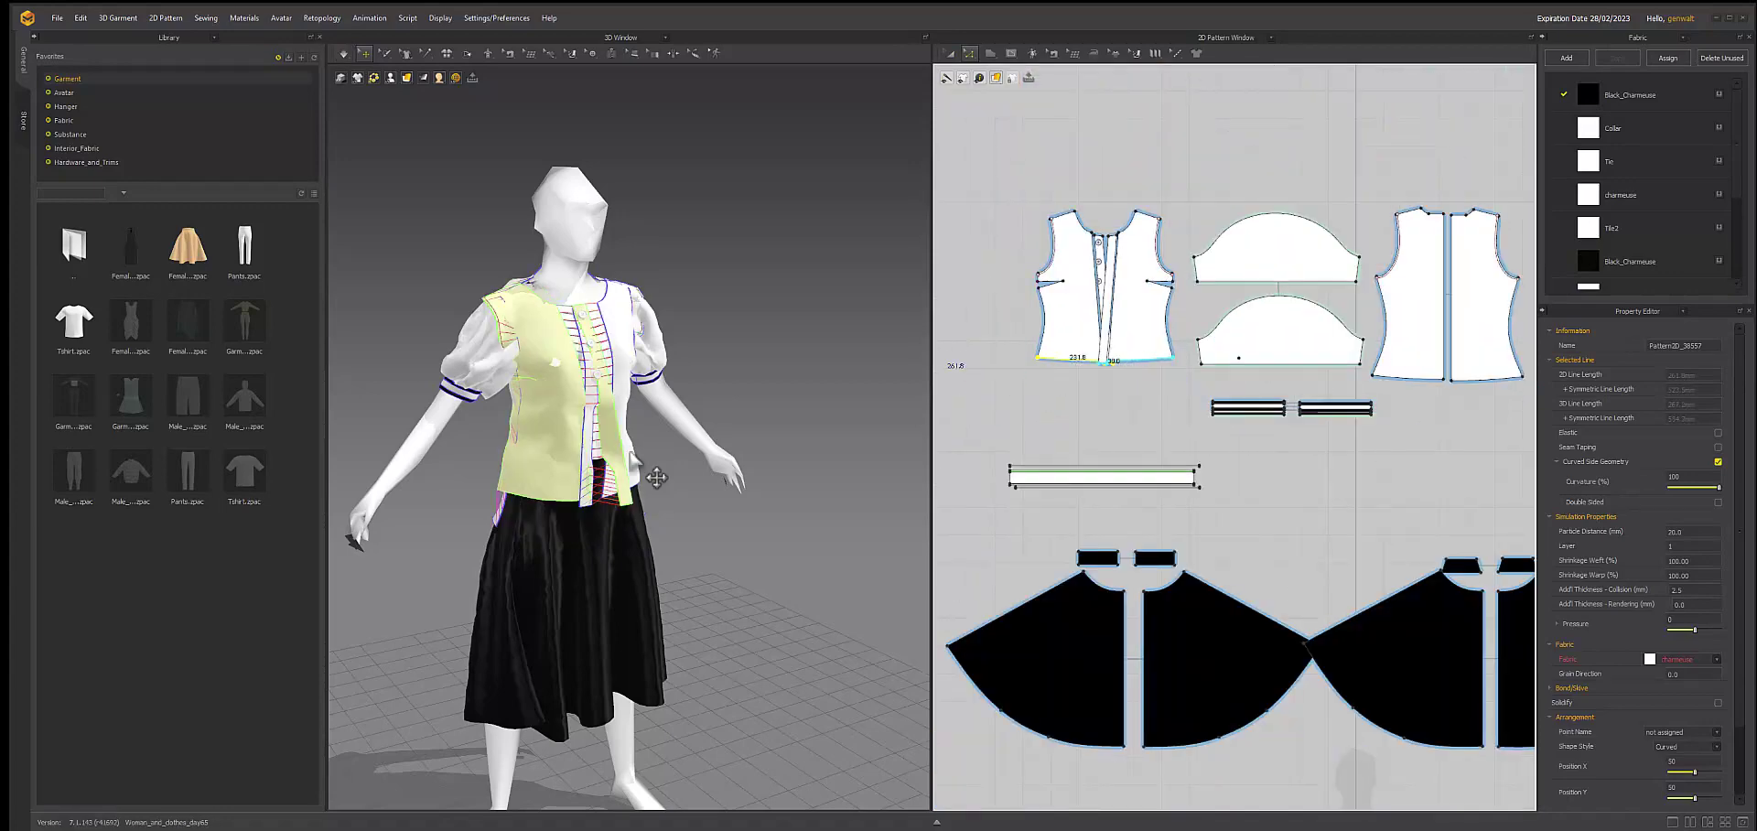
- Undo the uneven placket edit and shorten both button plackets to match the raised front hem
left_click_drag(1177, 365, 1127, 394)
key("ctrl+z")
left_click(1120, 390)
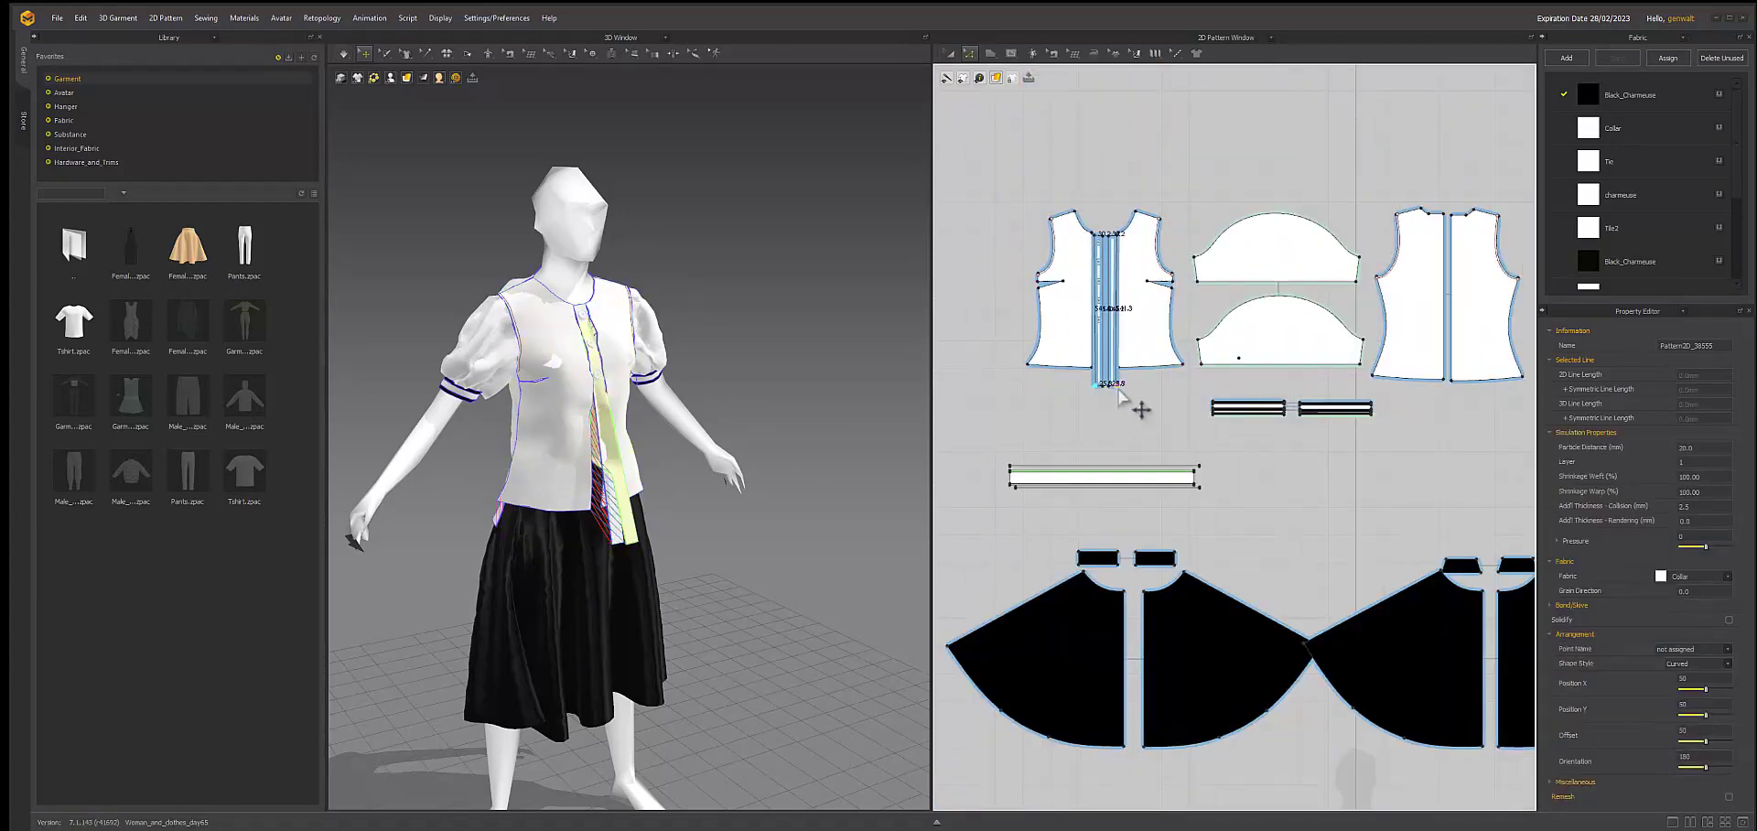
scroll(1127, 386, "up", 3)
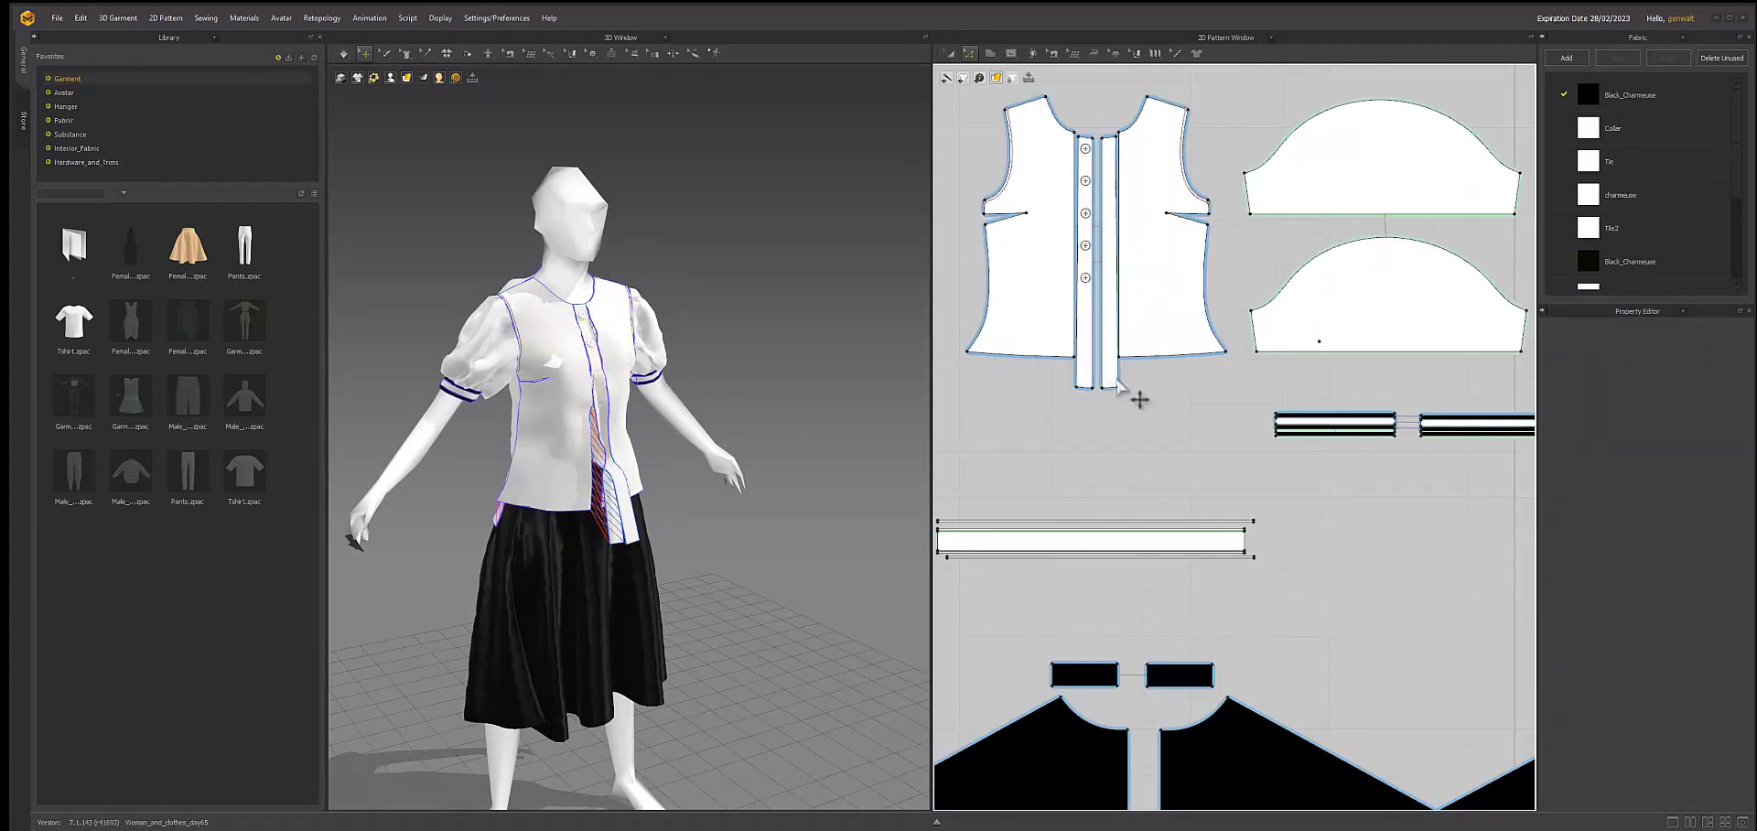
key("Delete")
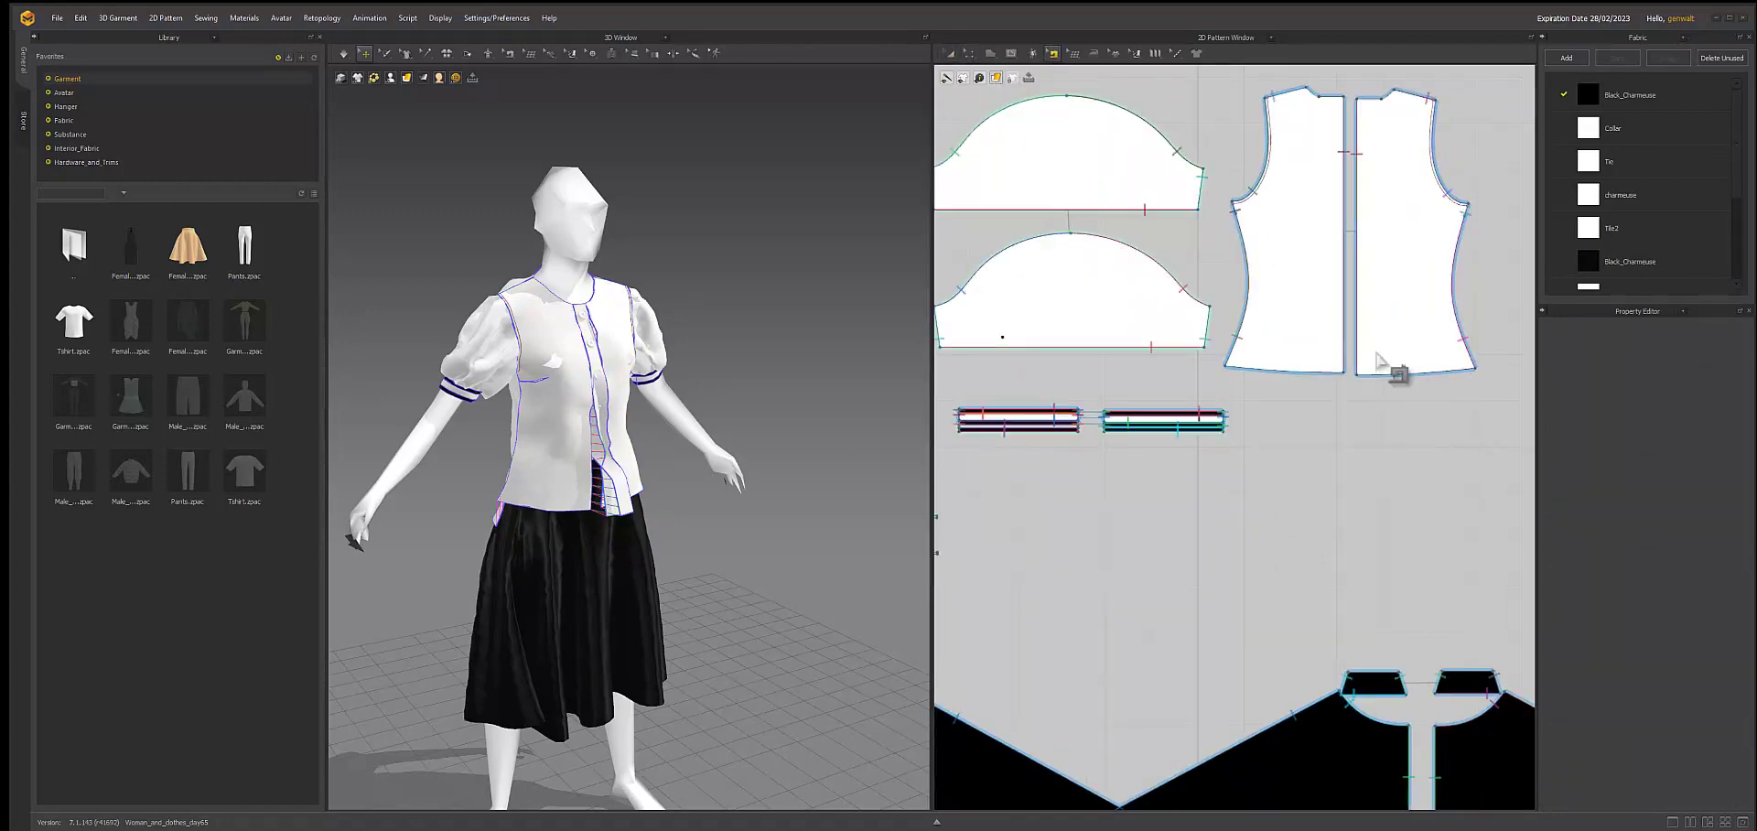
- Raise the hem of the two back bodice patterns to shorten the back of the blouse
left_click(1001, 78)
left_click(1370, 373)
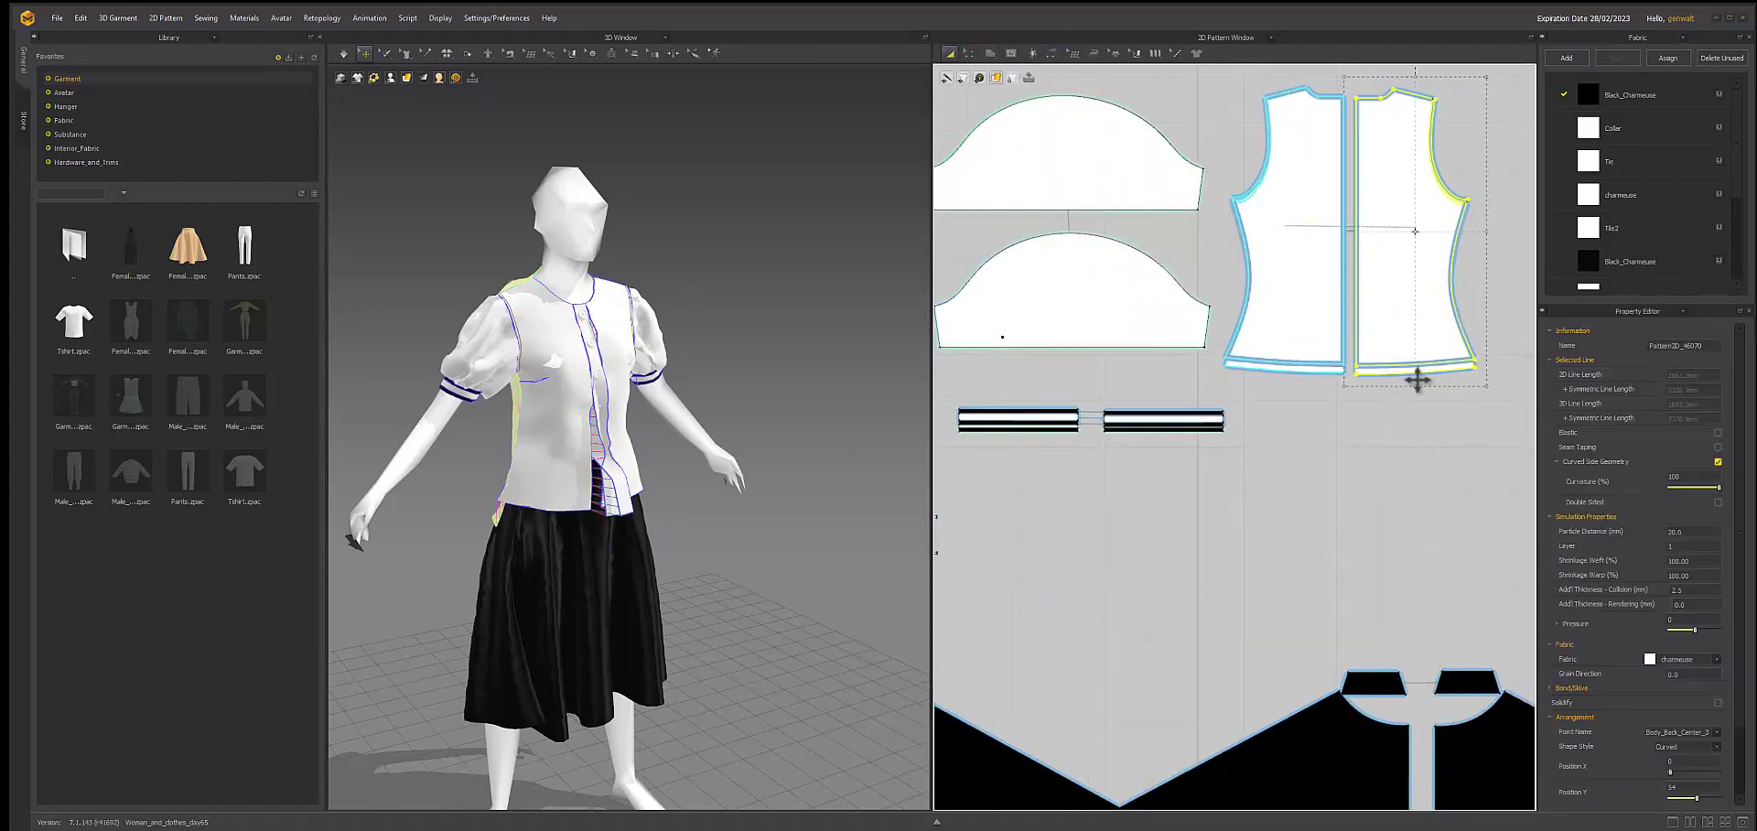
scroll(1417, 380, "down", 3)
scroll(1333, 378, "up", 3)
left_click(1333, 378)
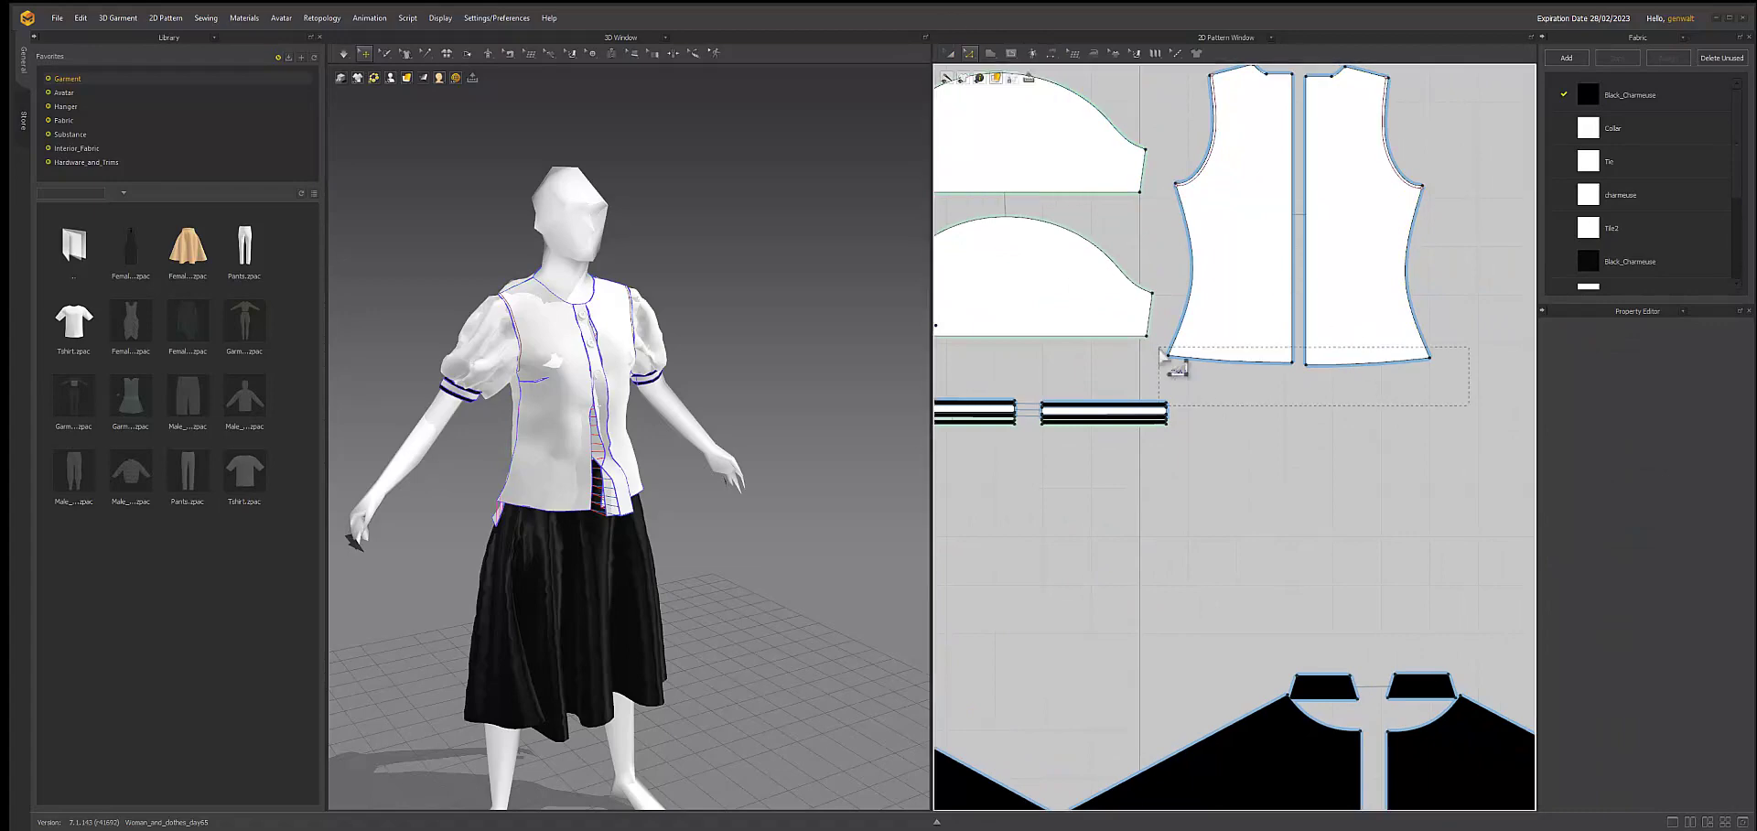
left_click(1336, 364)
left_click(1333, 380)
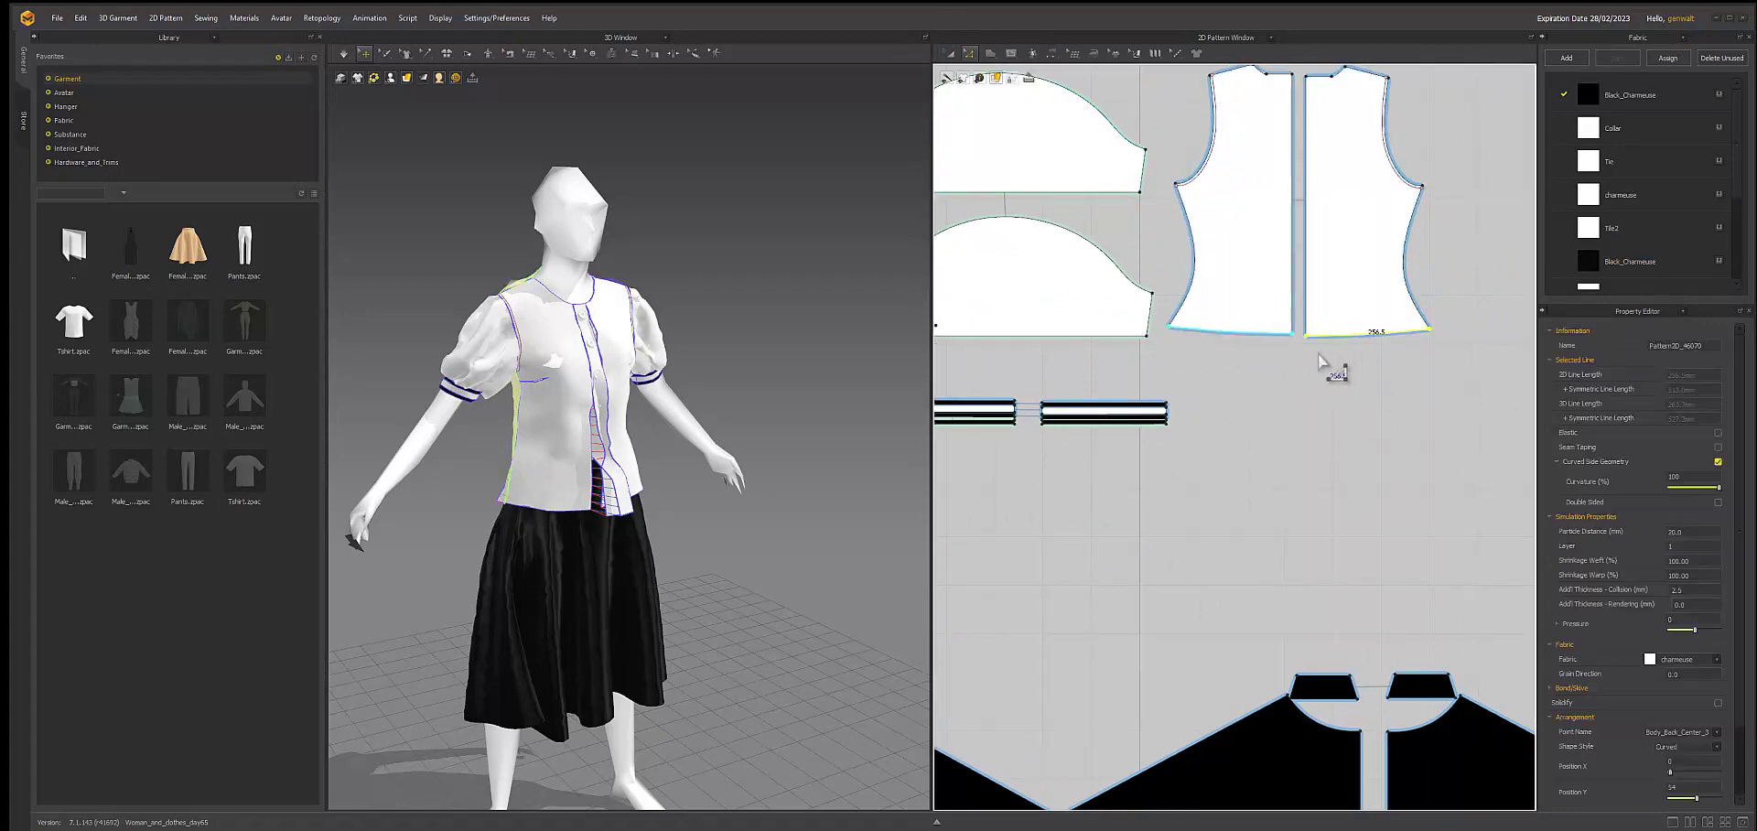
- Simulate the shortened blouse and raise the back and front hems further toward a cropped length
right_click_drag(806, 412, 815, 479)
left_click(1141, 402)
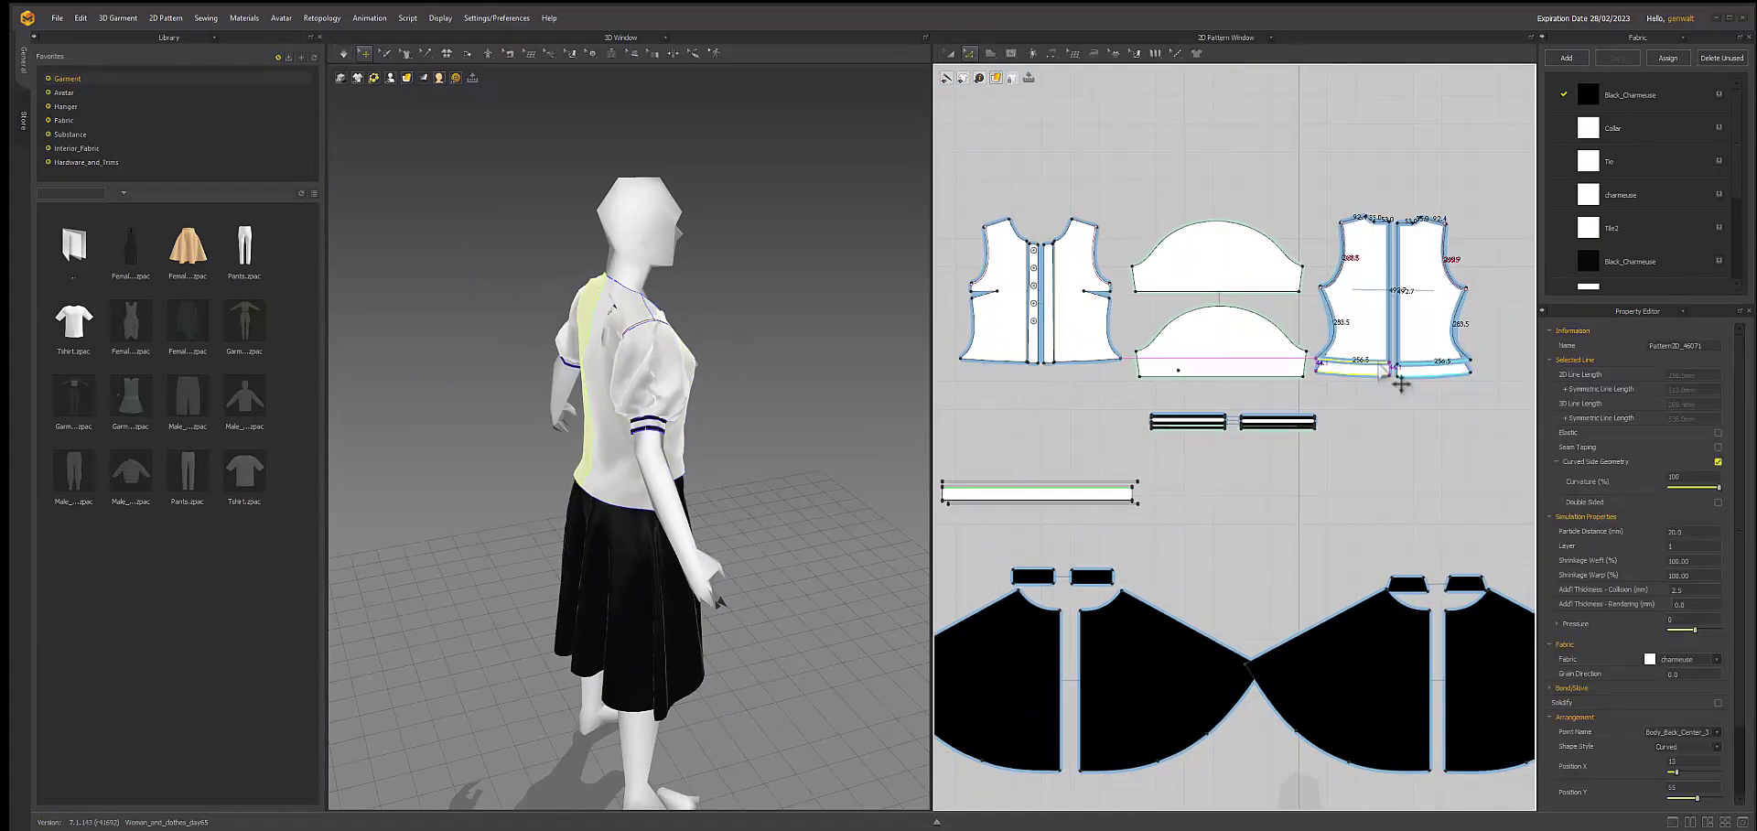
right_click_drag(712, 415, 696, 476)
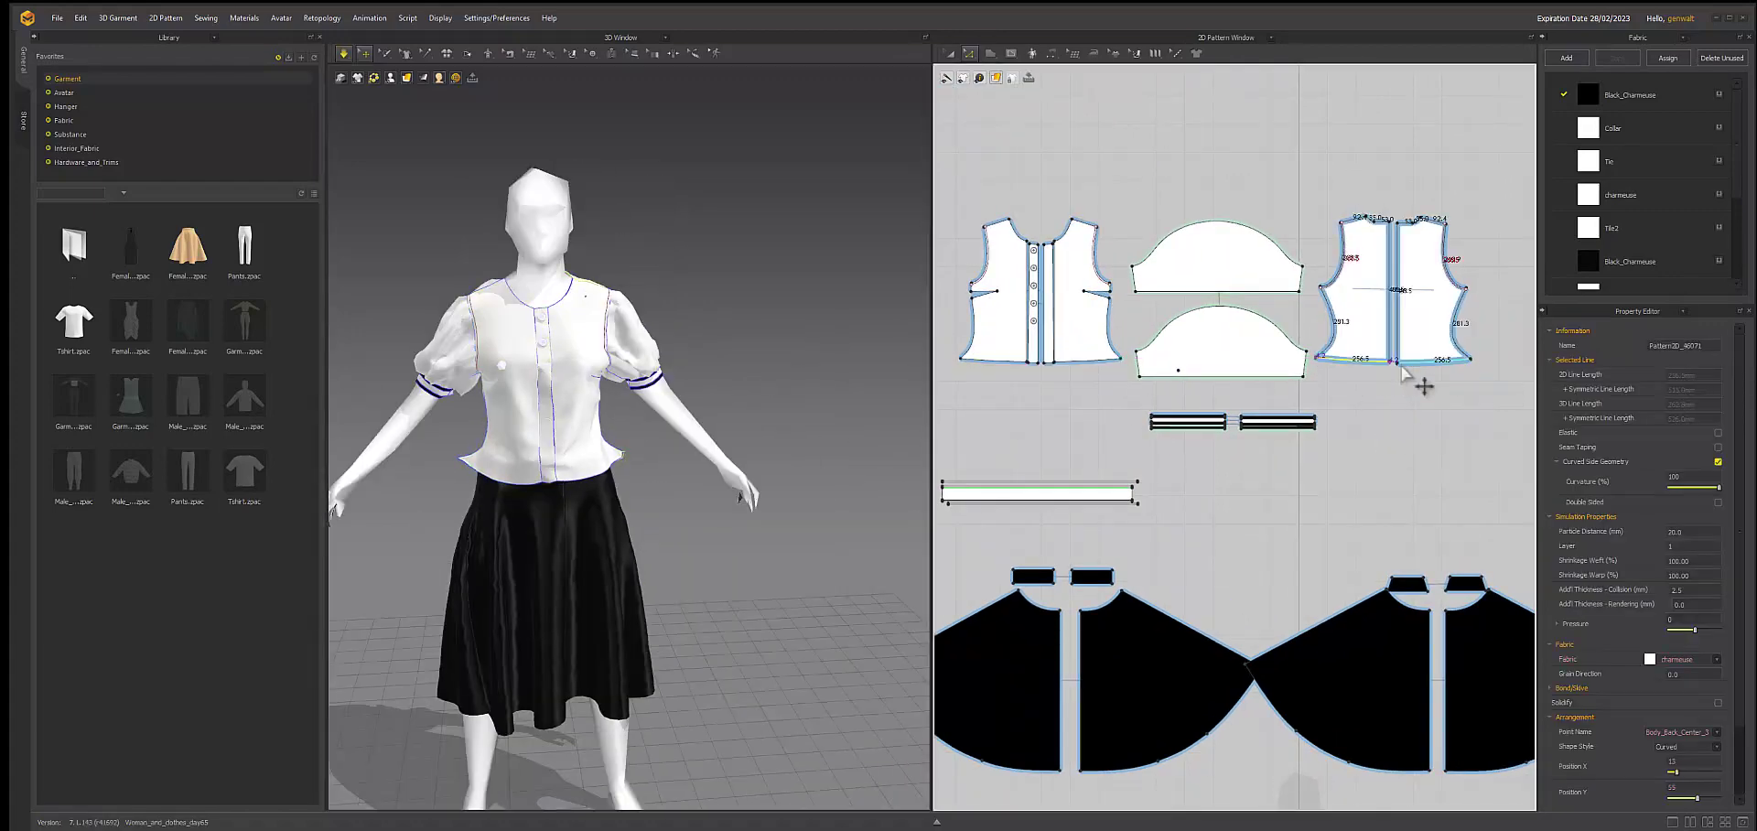
left_click(1028, 366, "shift")
left_click_drag(1040, 360, 1040, 341)
- Move the outer hem corners of the front and back bodice patterns inward to narrow the waist
right_click_drag(696, 457, 640, 439)
scroll(641, 412, "up", 5)
left_click(972, 355)
left_click(760, 348)
scroll(850, 599, "up", 3)
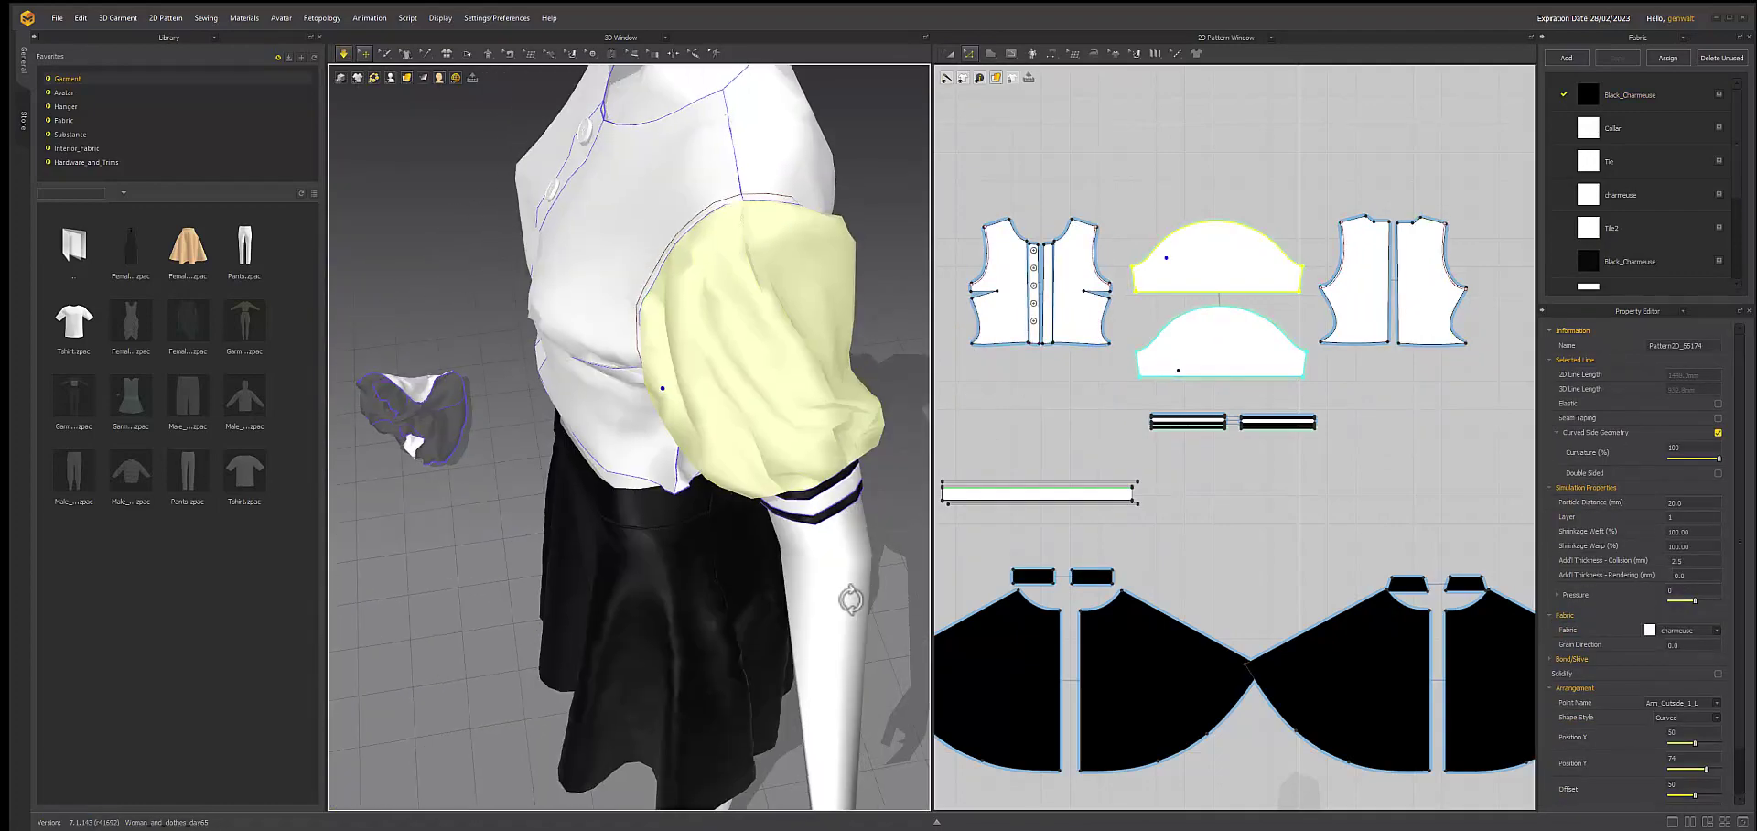
right_click_drag(851, 599, 915, 513)
left_click(981, 349)
left_click_drag(974, 346, 1016, 381)
key("Return")
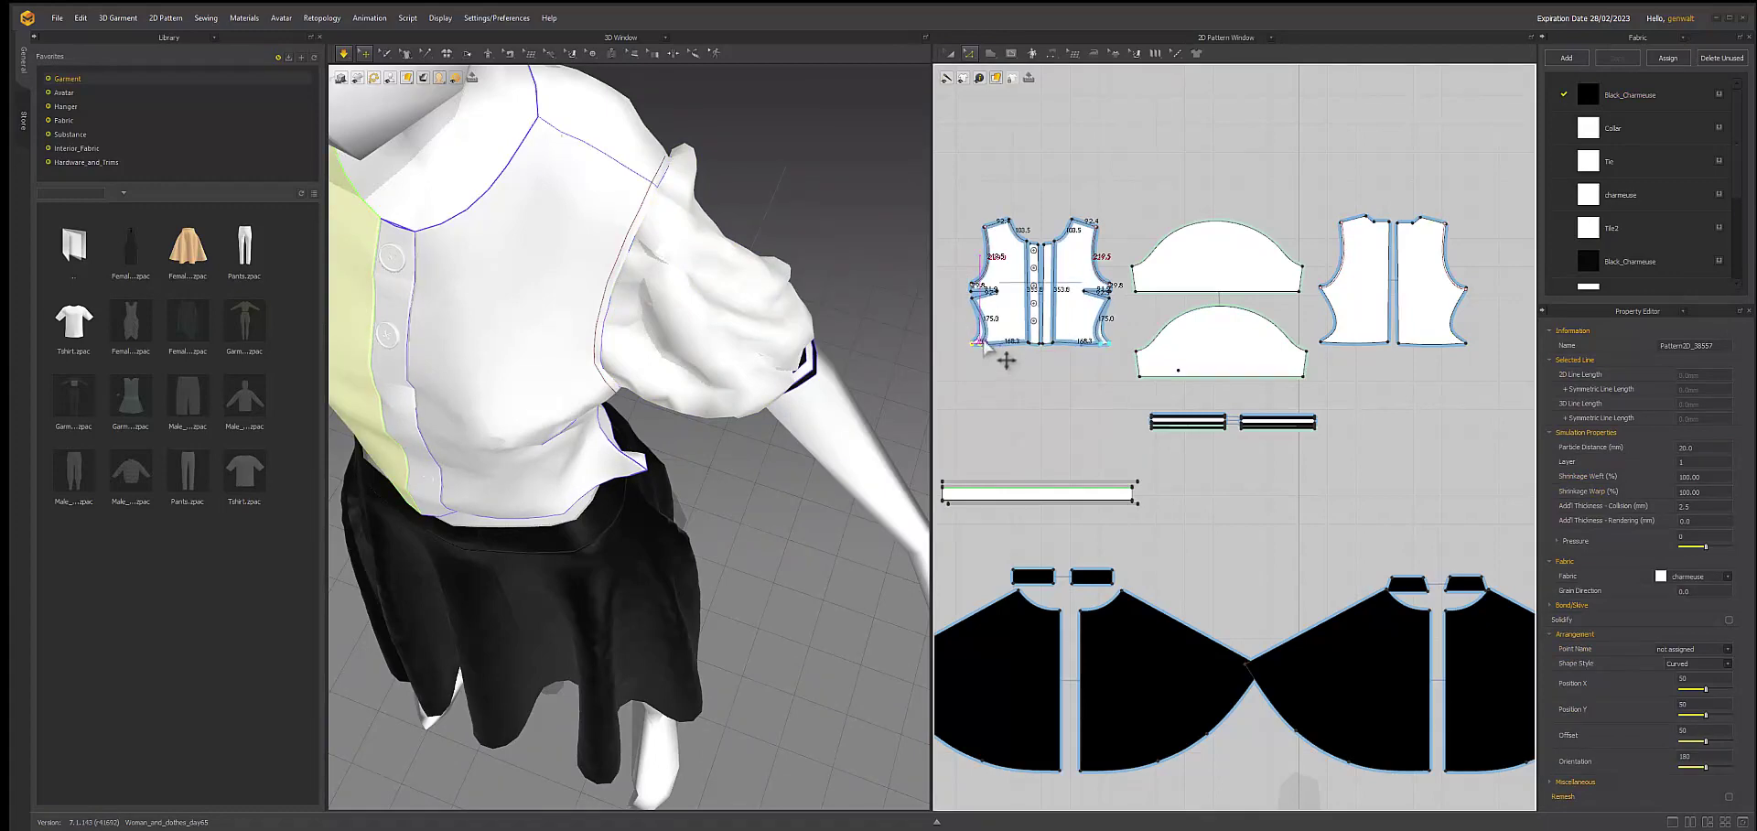
scroll(836, 439, "down", 5)
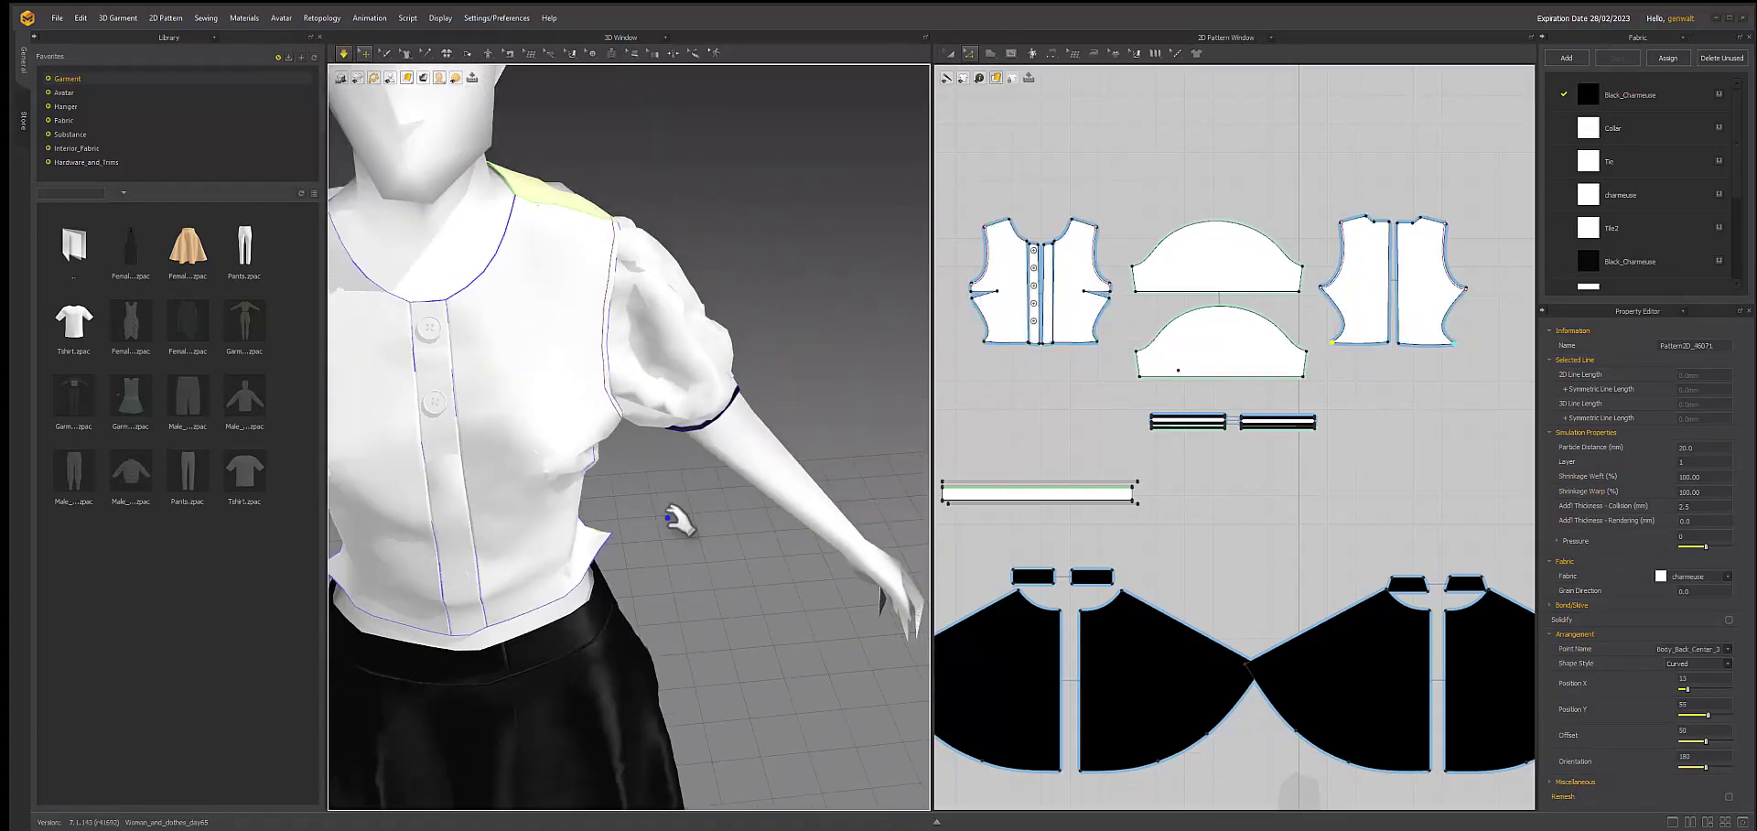
- Reshape the side seams of the front bodice with Edit Curve Point so they curve in at the waist
right_click_drag(836, 439, 897, 431)
left_click(990, 330)
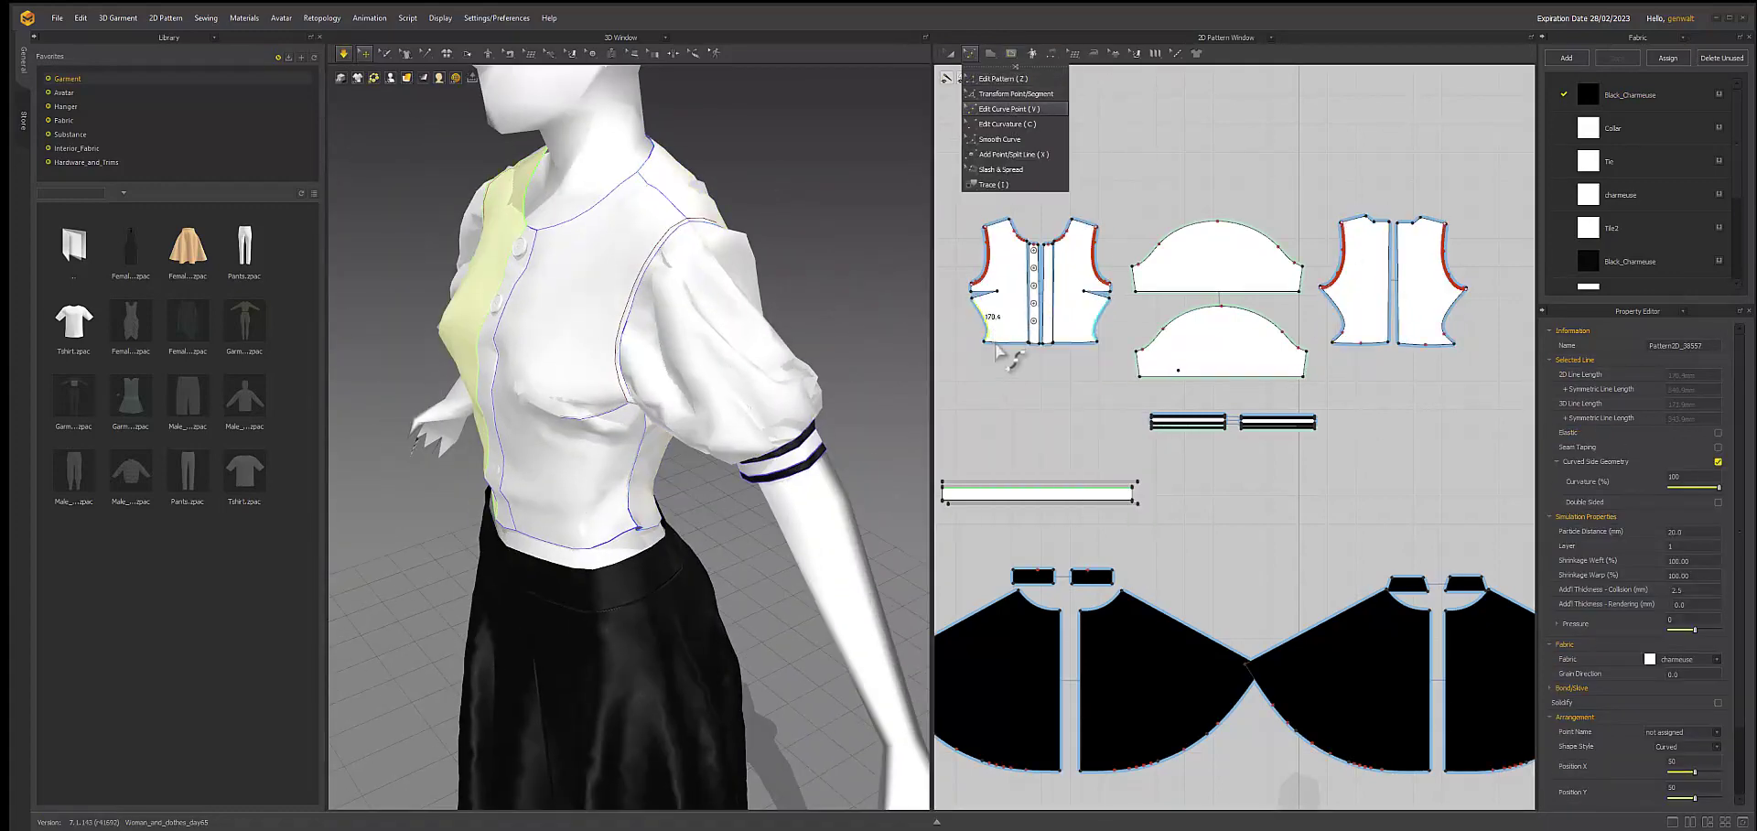
scroll(1000, 350, "up", 5)
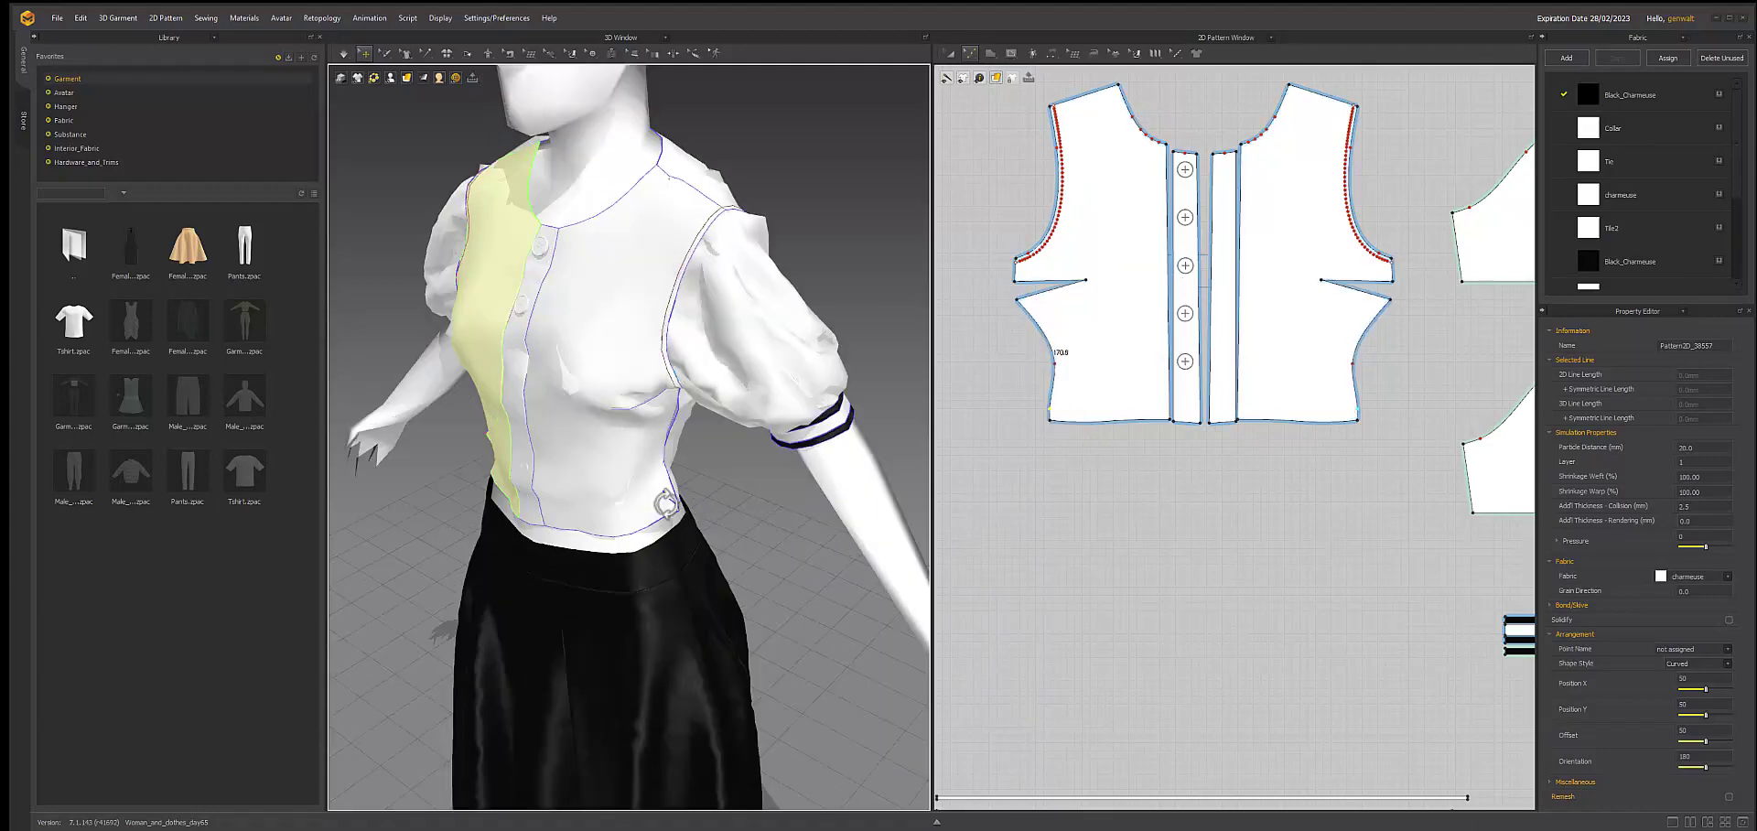
- Edit the curve points on the back bodice's lower side seam to fit it to the waist
right_click_drag(730, 536, 550, 531)
right_click_drag(1491, 430, 1190, 407)
left_click(1188, 403)
left_click(970, 53)
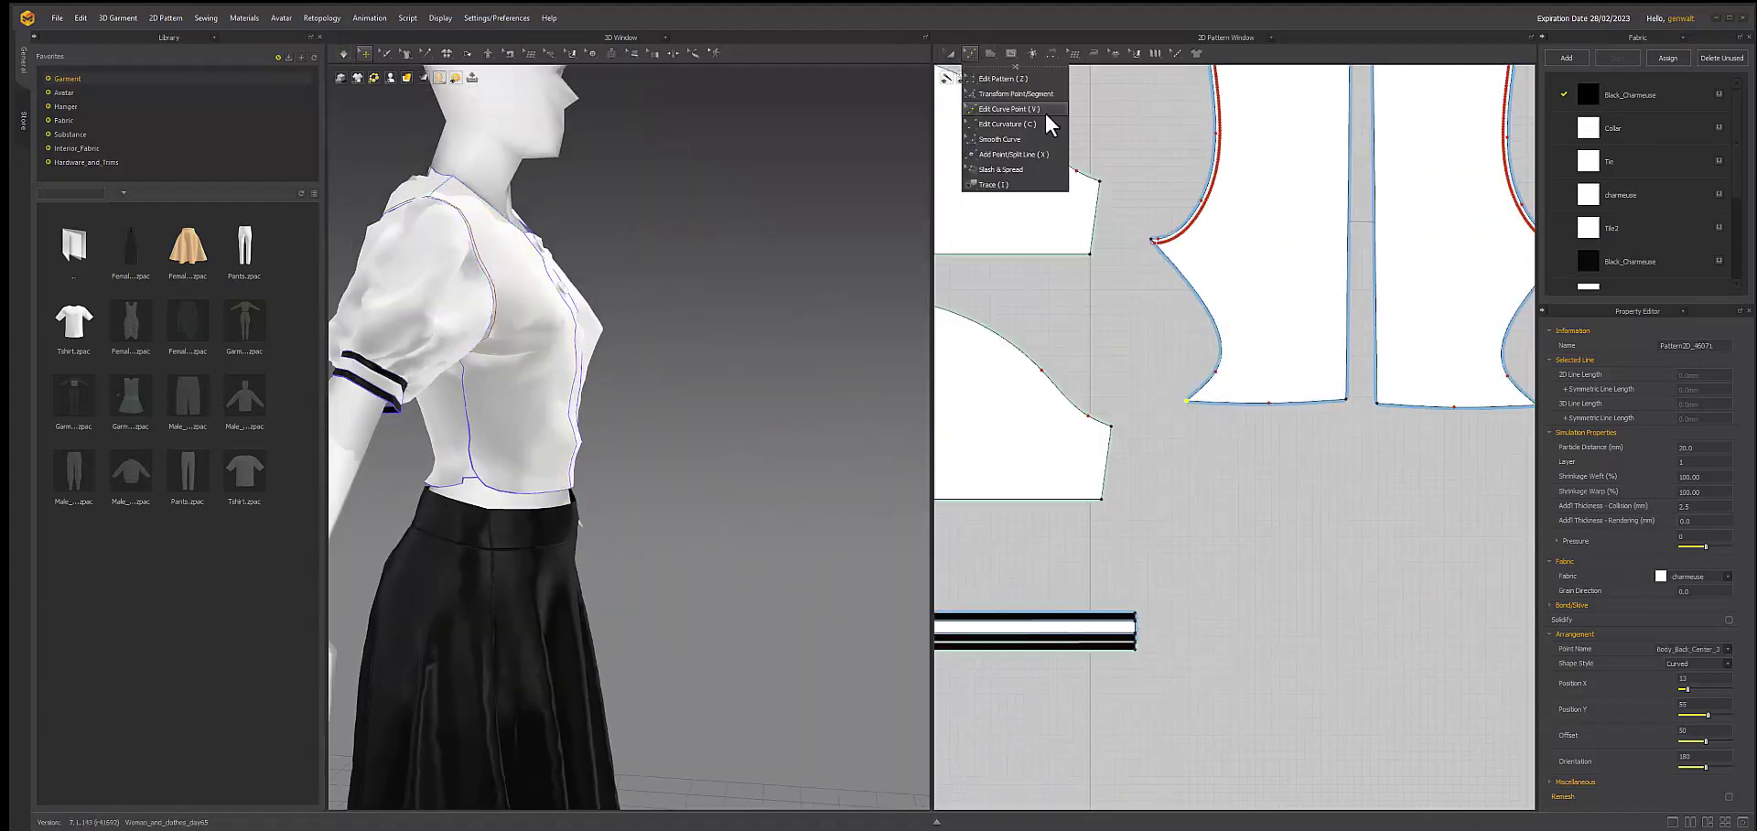
left_click(1045, 112)
- Refine the back bodice's side seam into a smoother waist curve ending straighter at the hem
right_click_drag(675, 381, 823, 330)
left_click(971, 53)
left_click(1000, 79)
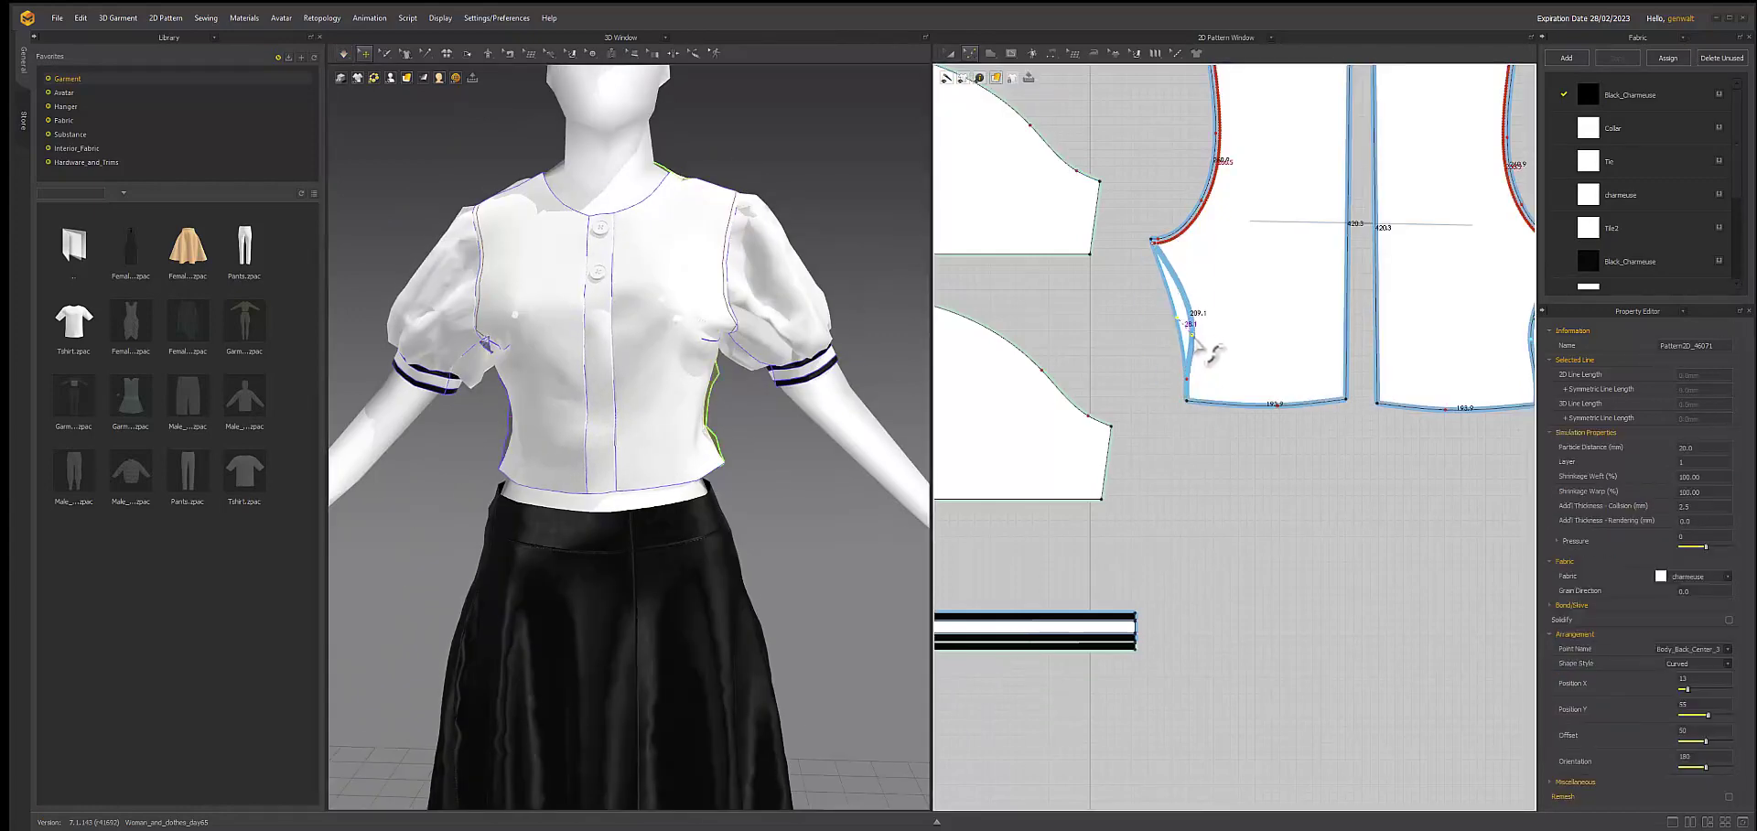
right_click_drag(827, 486, 906, 476)
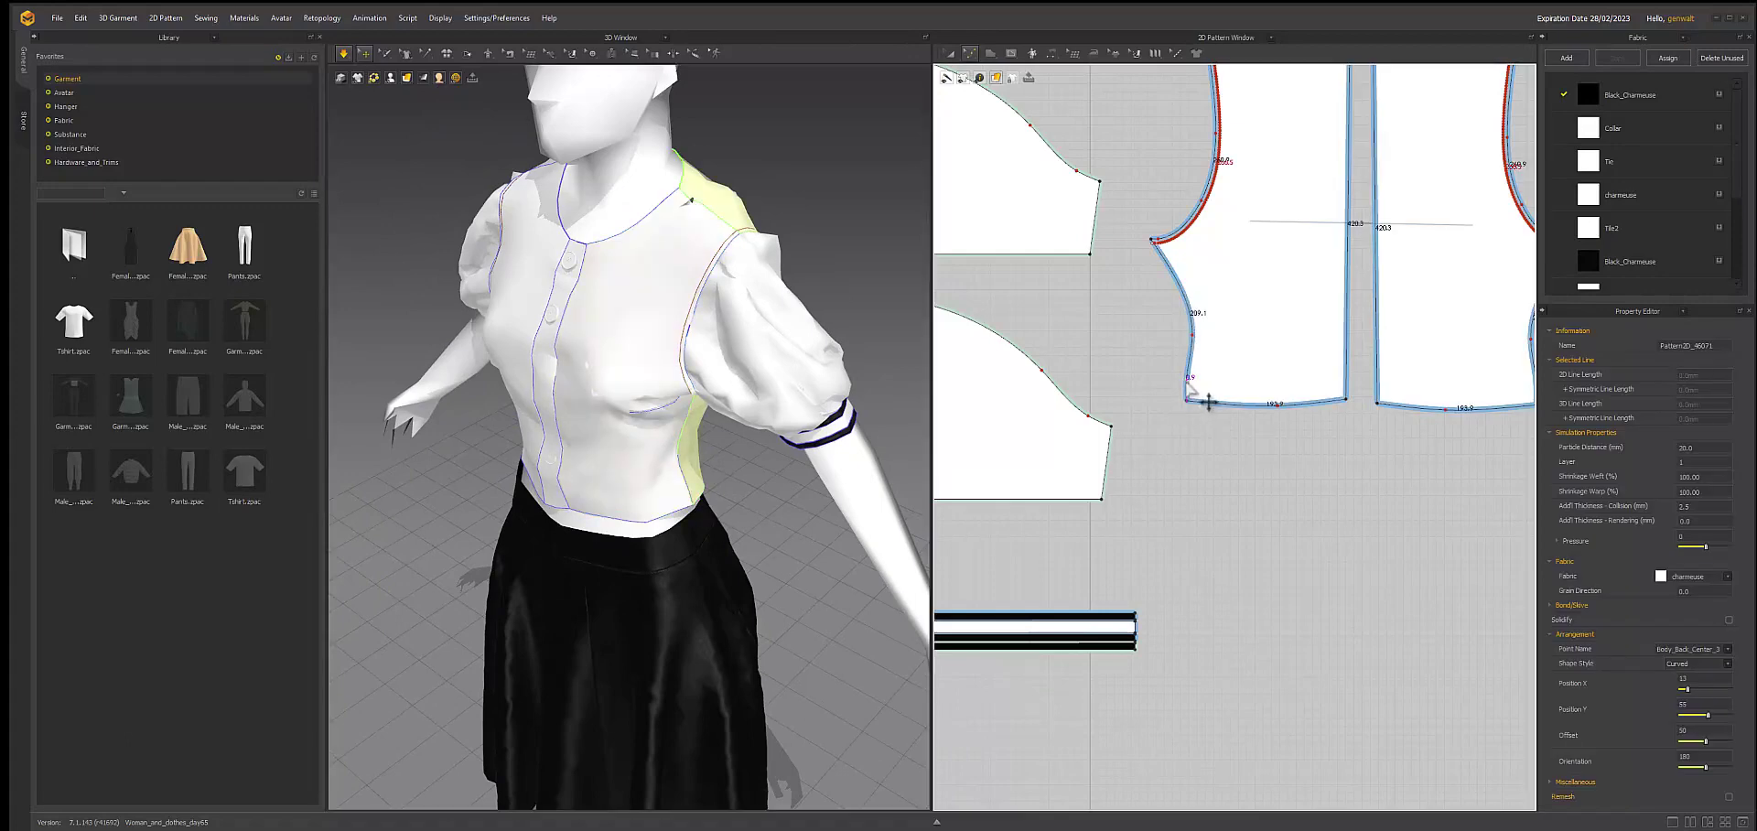
right_click_drag(869, 549, 805, 467)
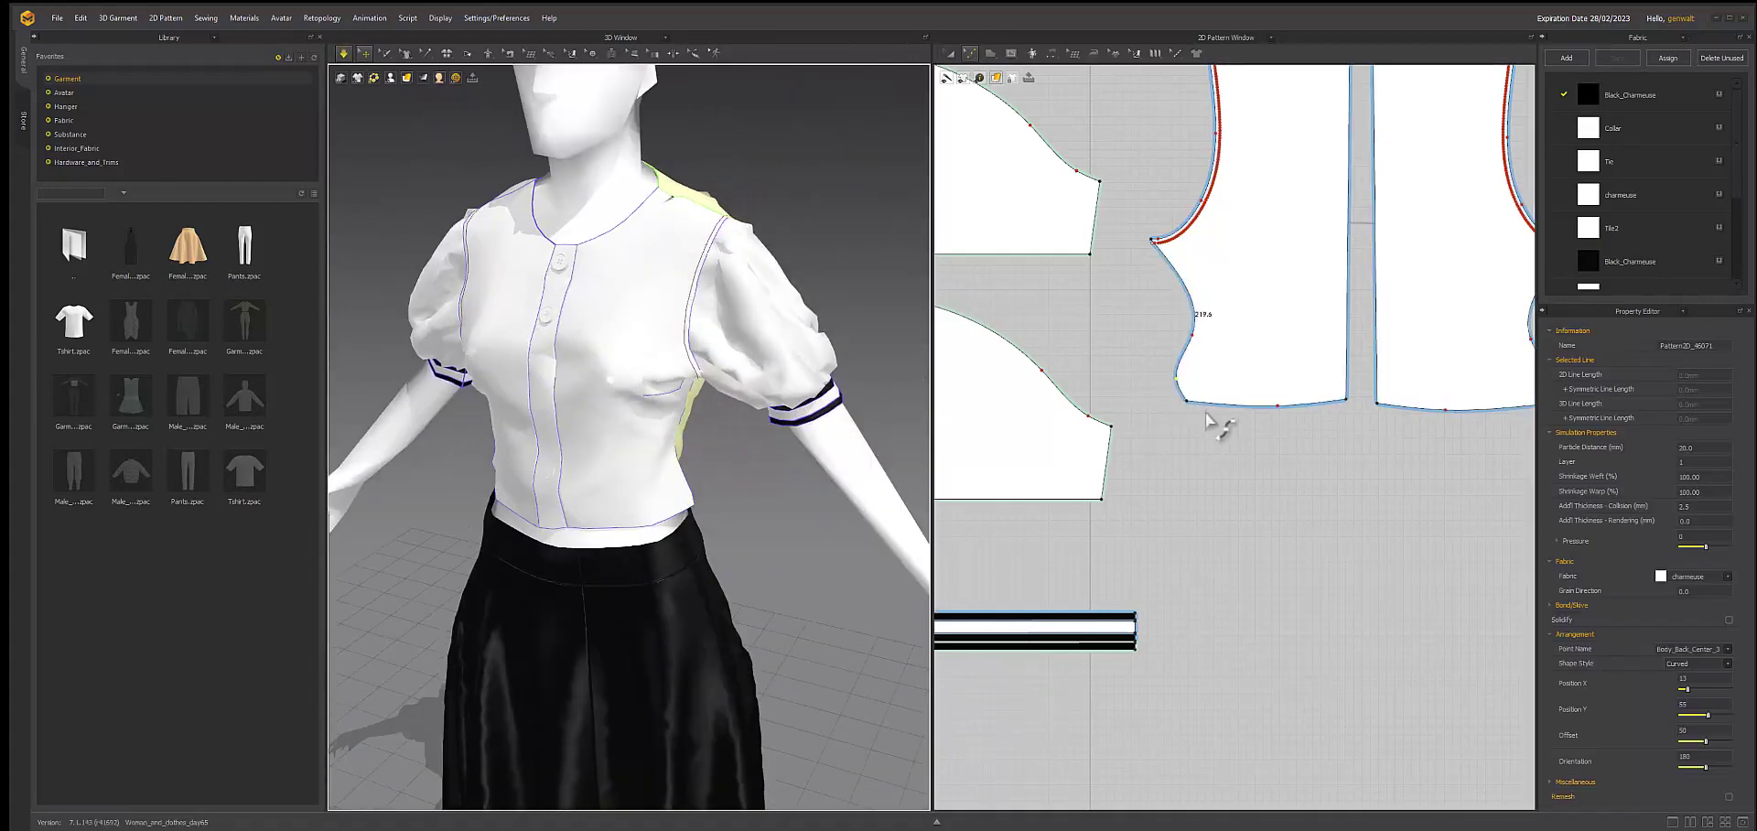
- Examine the crumpled apron lying on the floor from several angles, pulling at its panels and waistband to find how they are tangled
scroll(847, 517, "down", 5)
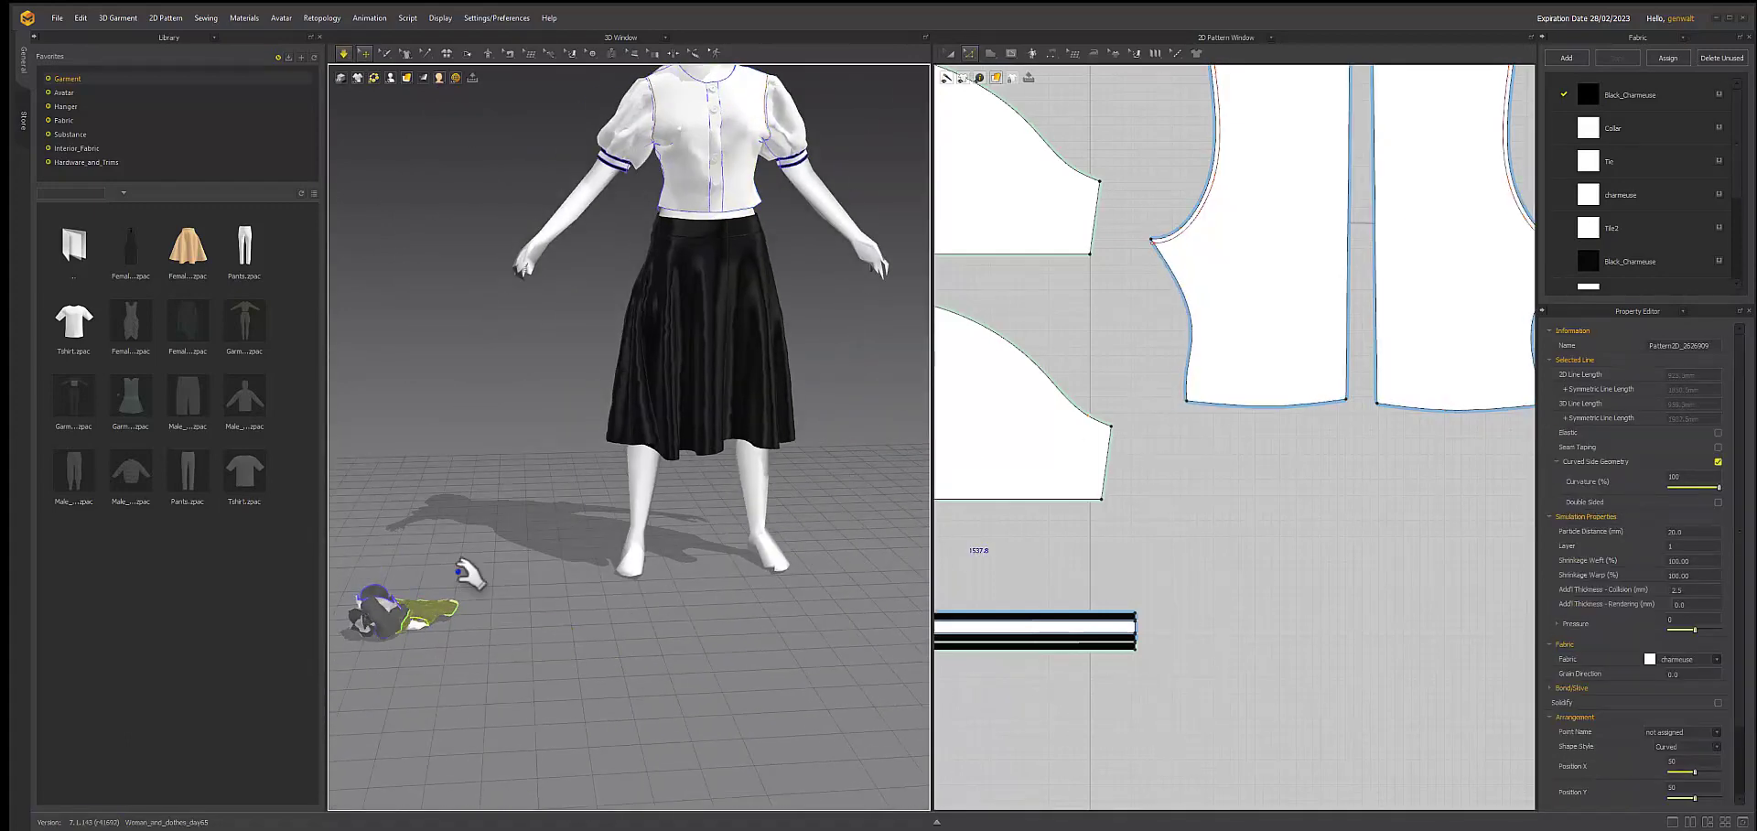
key("shift+a")
right_click_drag(468, 574, 517, 490)
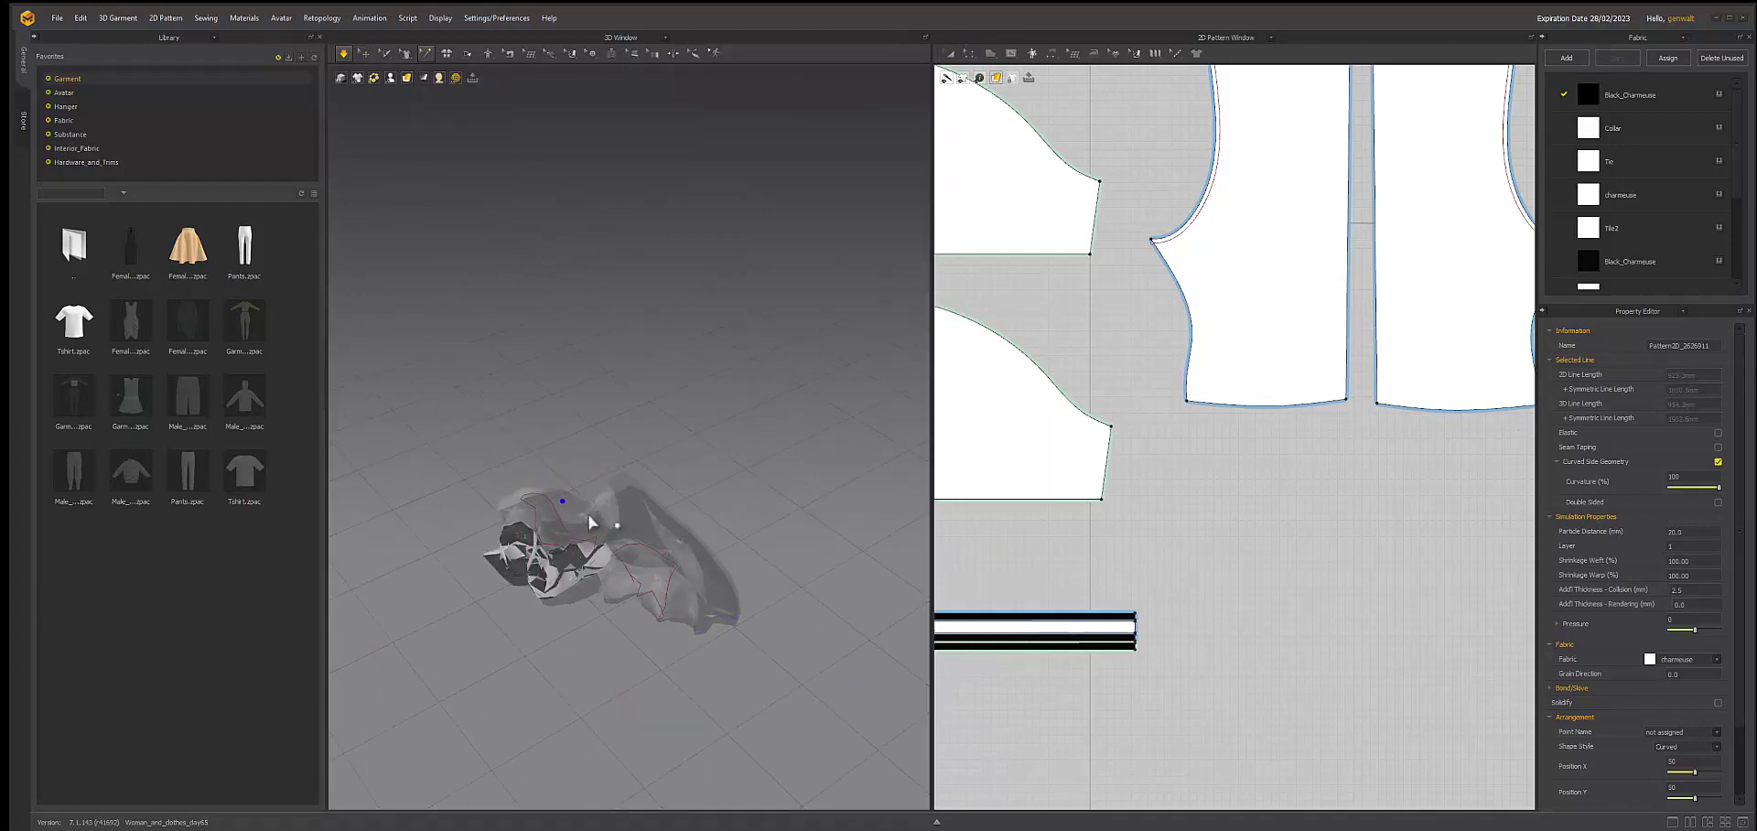
key("q")
left_click(671, 572)
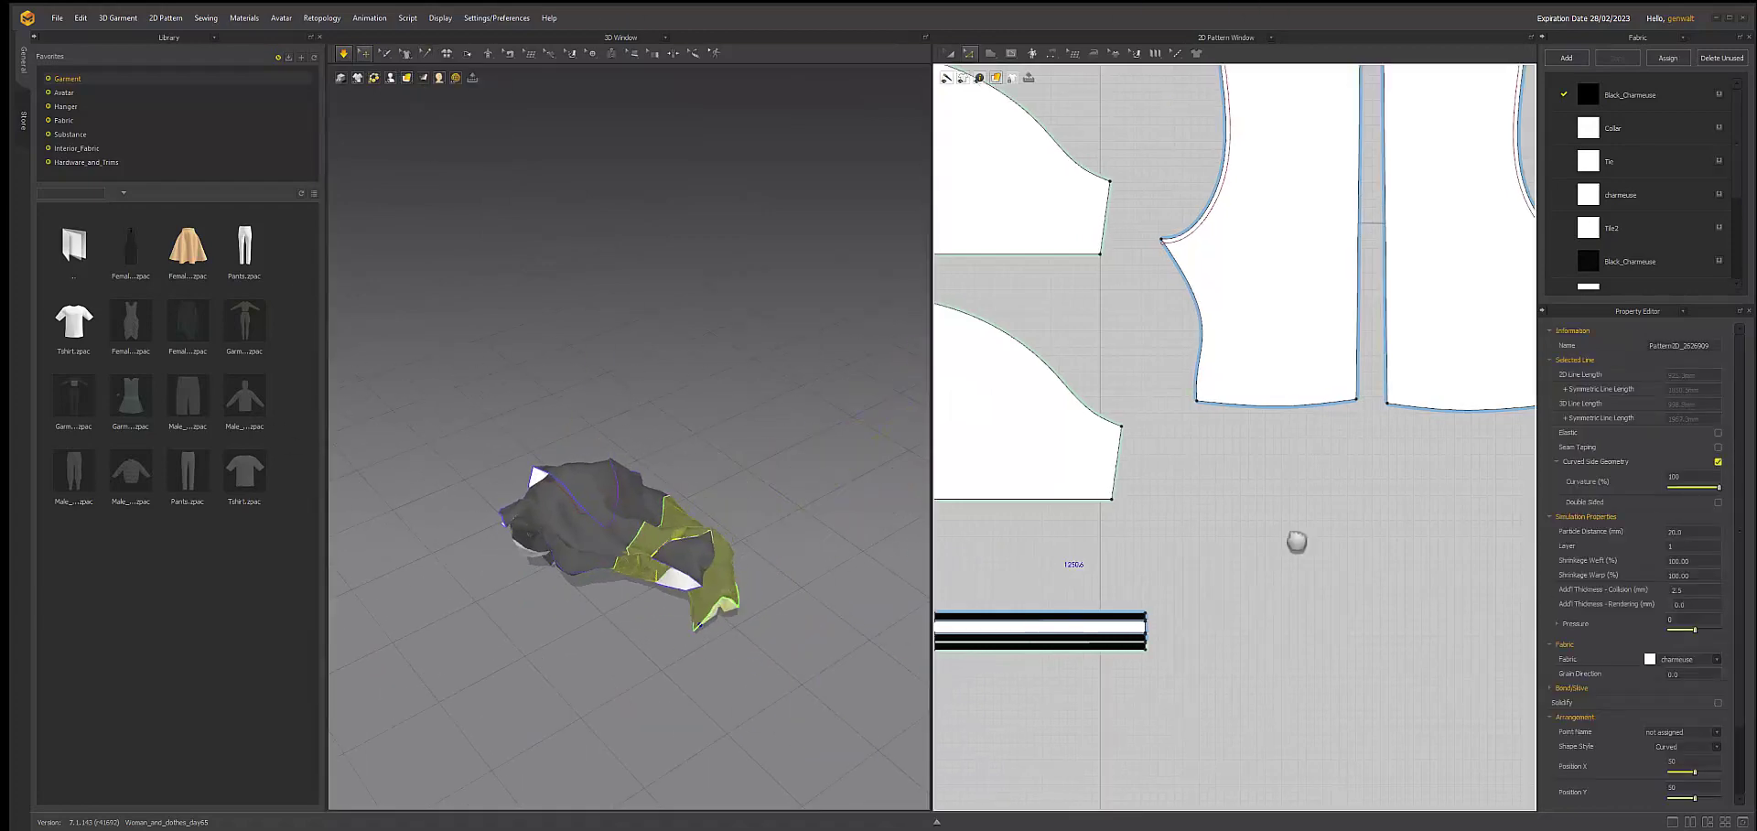
scroll(1294, 532, "down", 8)
key("shift+a")
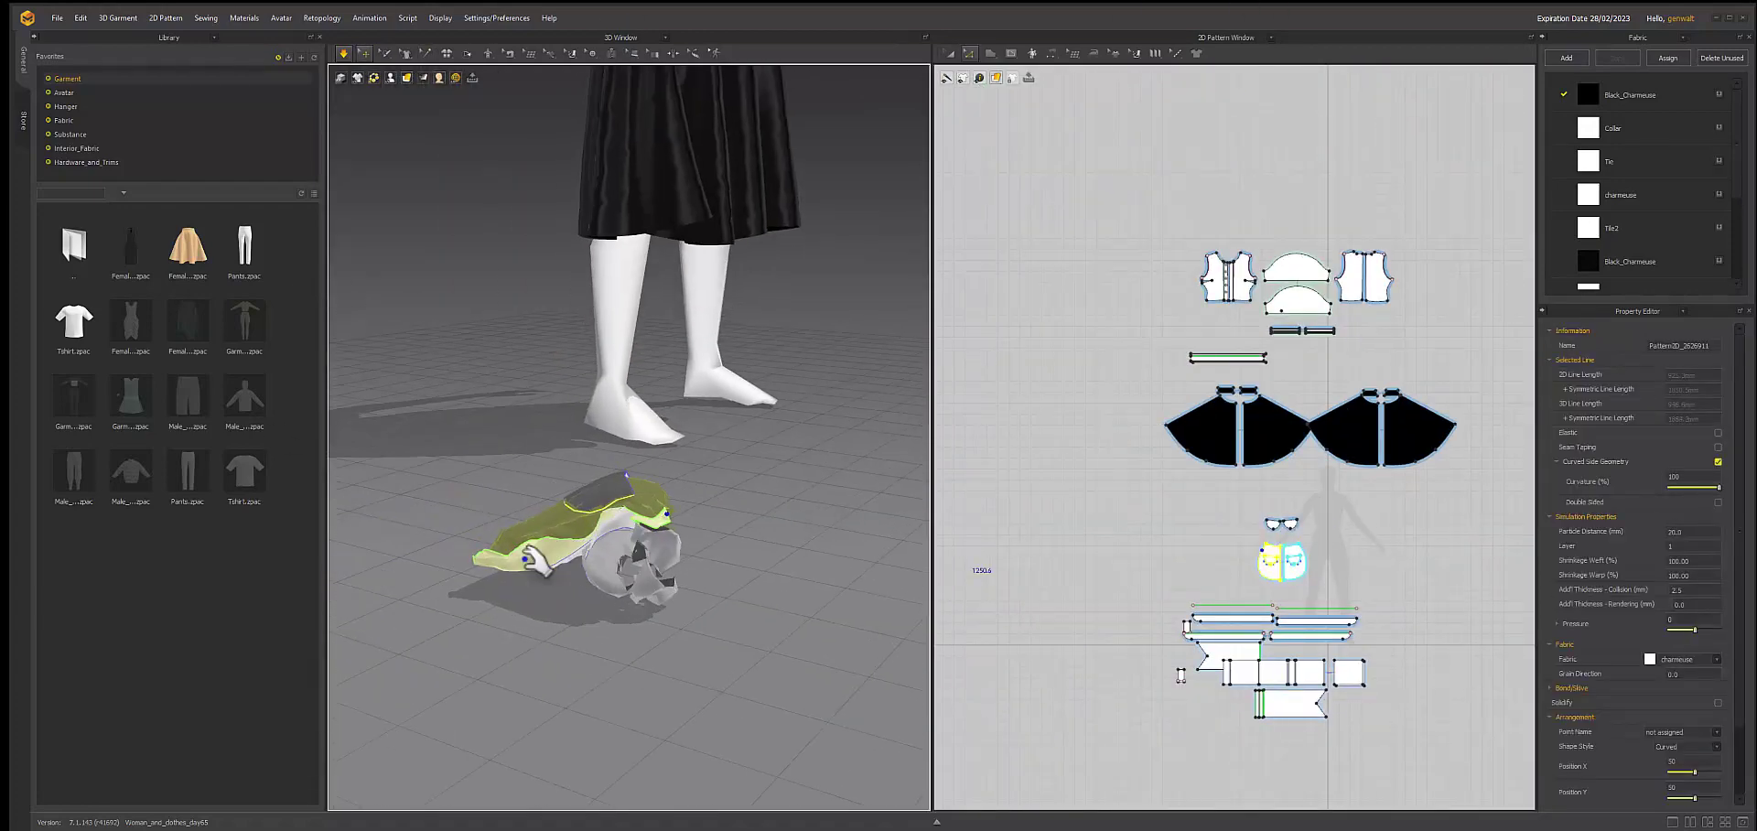
left_click(538, 563)
key("shift+a")
right_click_drag(538, 563, 778, 428)
left_click(499, 384)
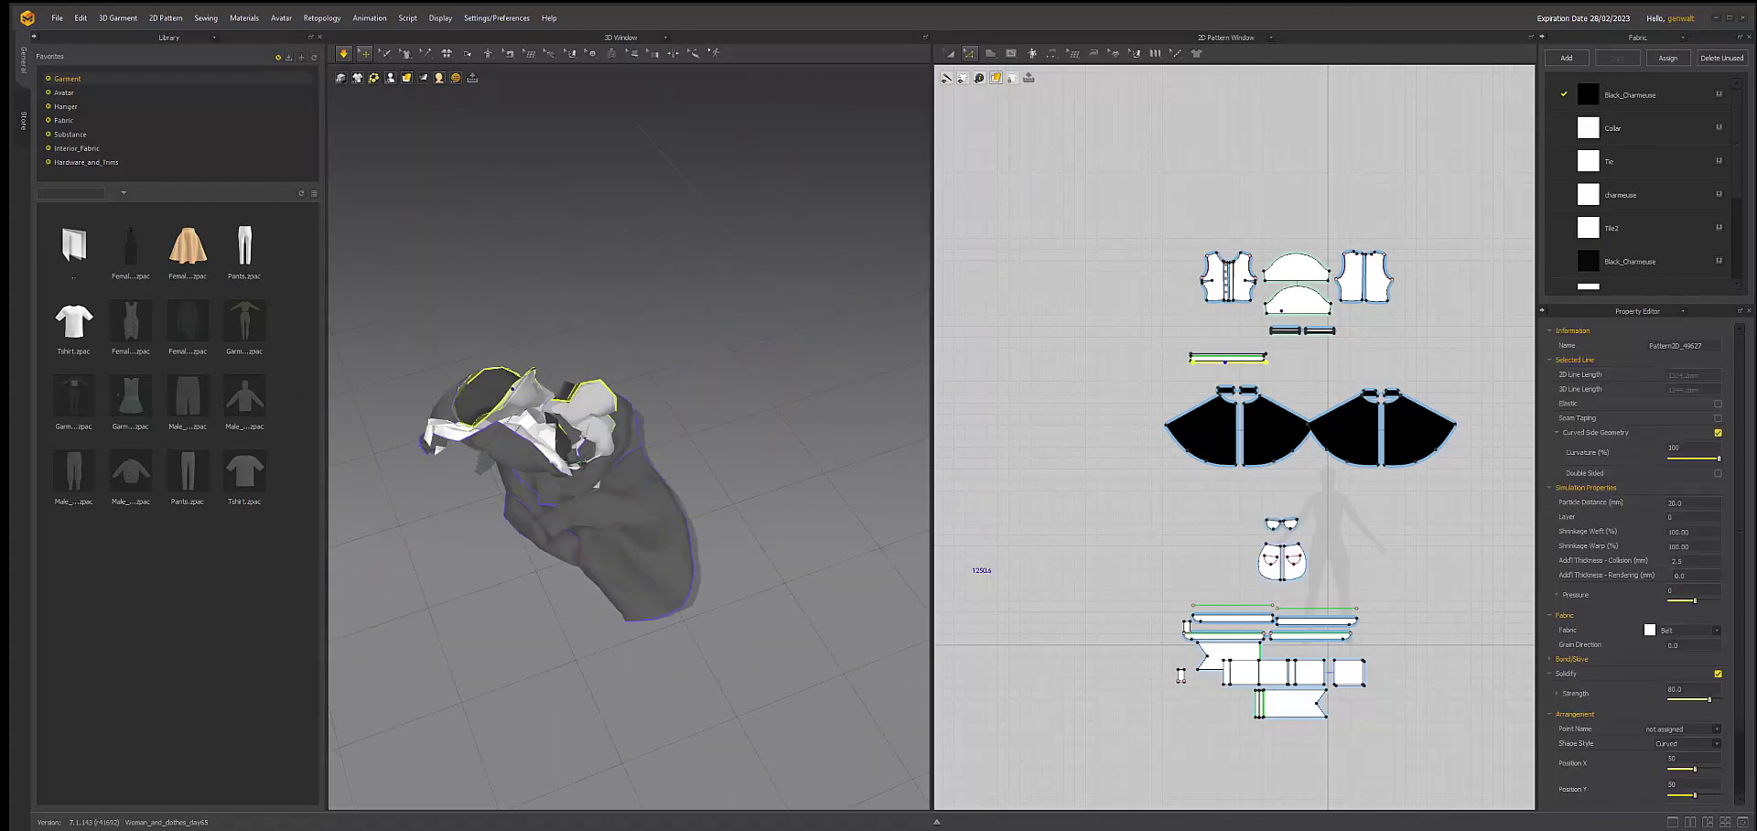
- Lift the pocketed apron panels away from the waistband in the 3D view so the joined pieces separate
right_click(1290, 573)
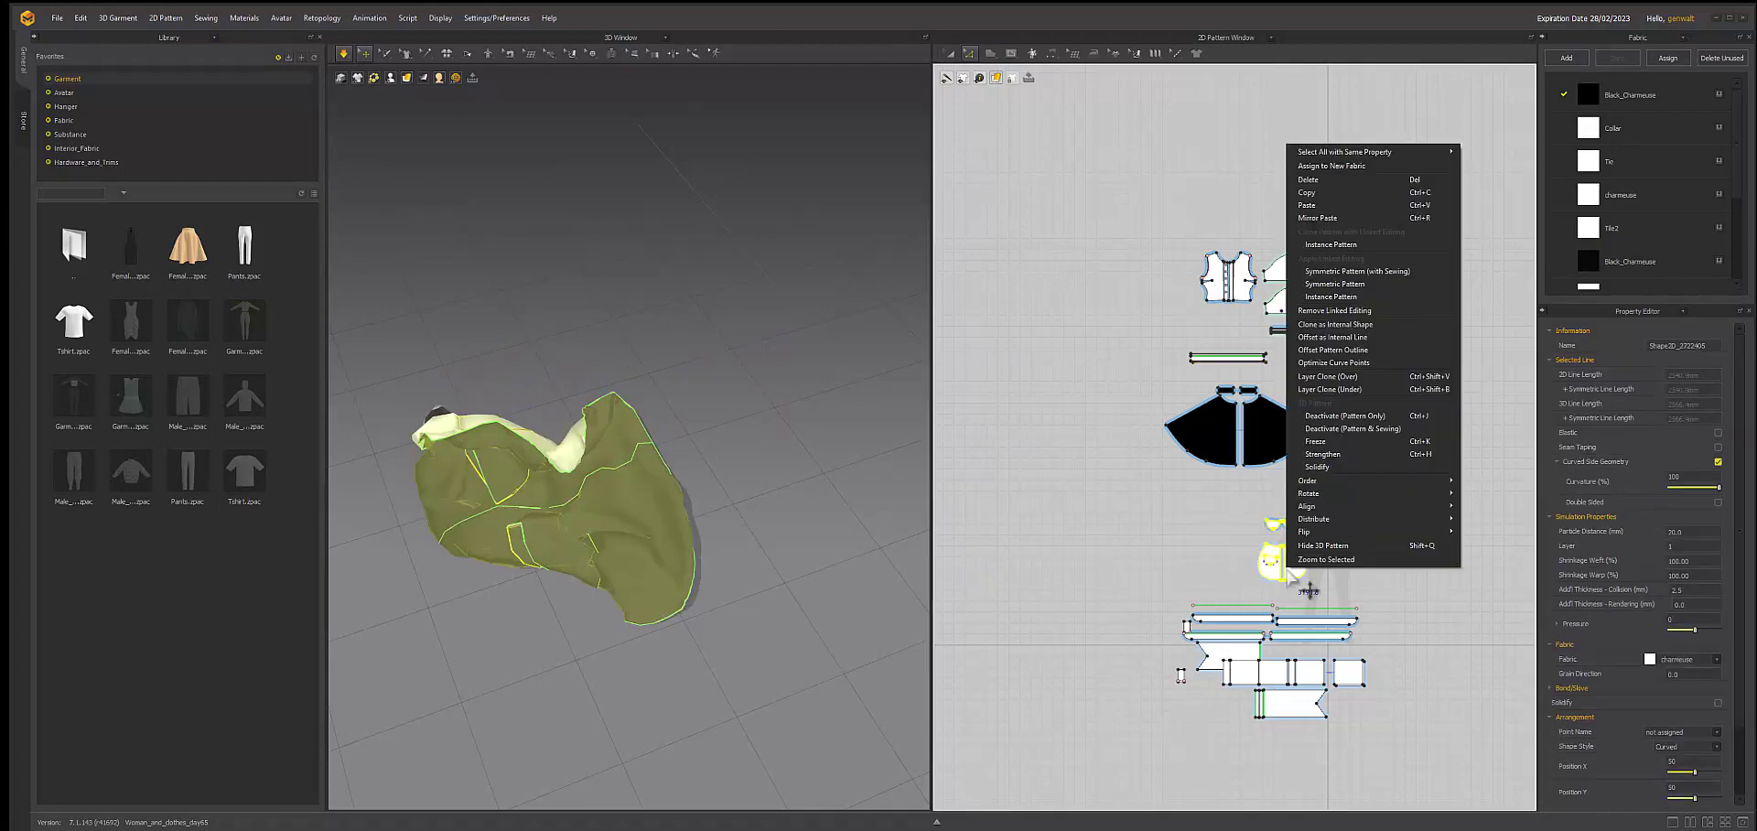
left_click(1312, 560)
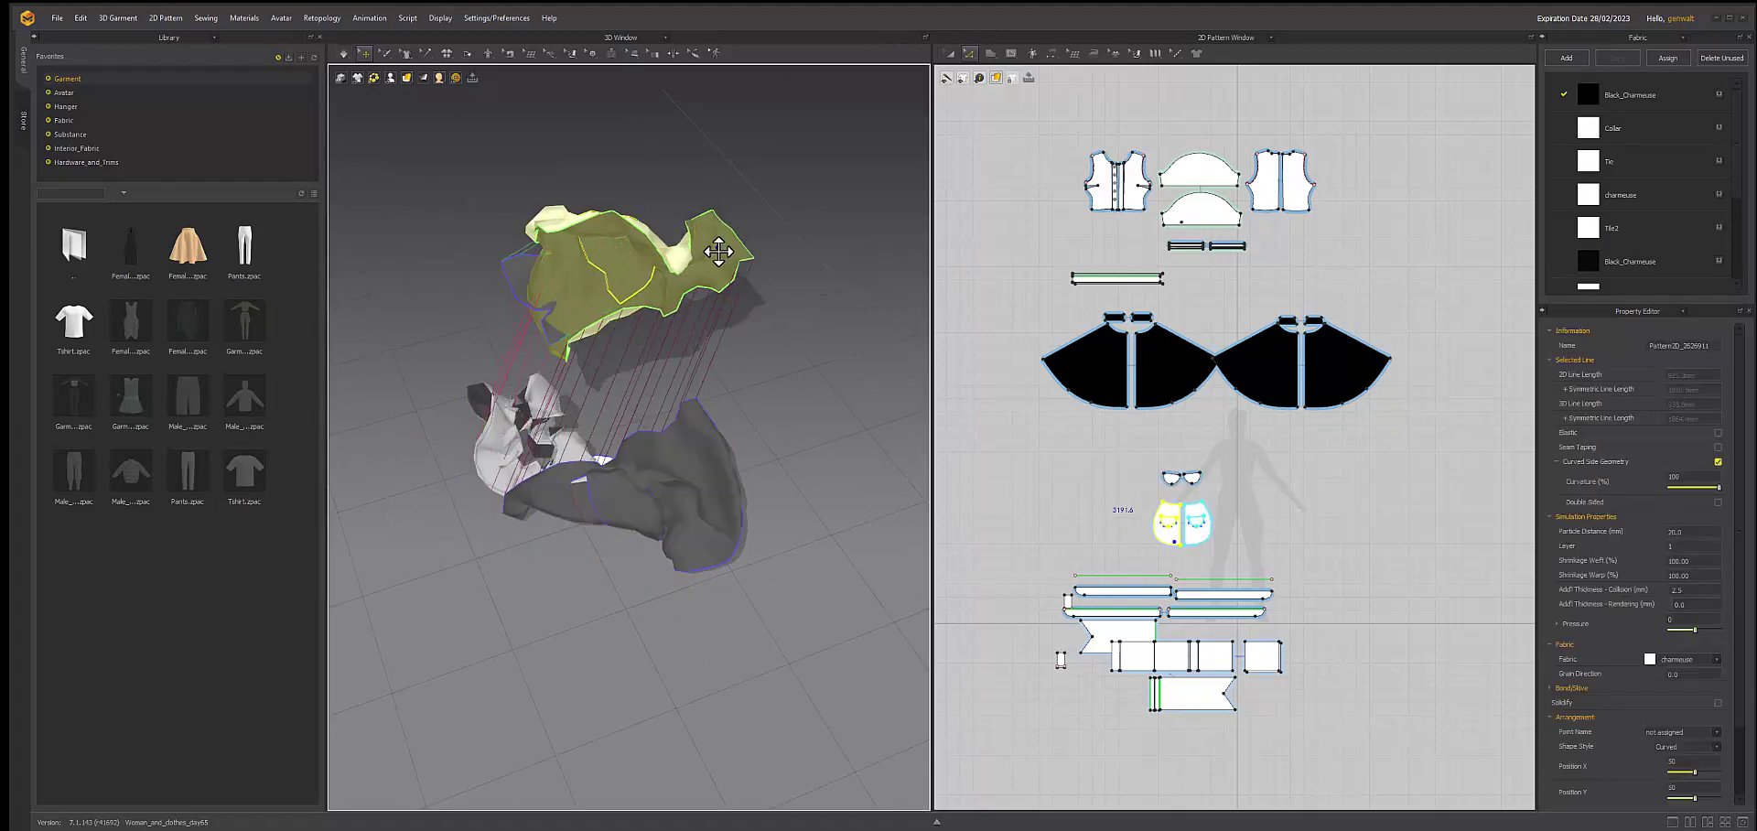
left_click(677, 444)
- Move the apron's waistband pattern pieces down beside the pocketed panels in the 2D layout
left_click(1116, 277, "shift")
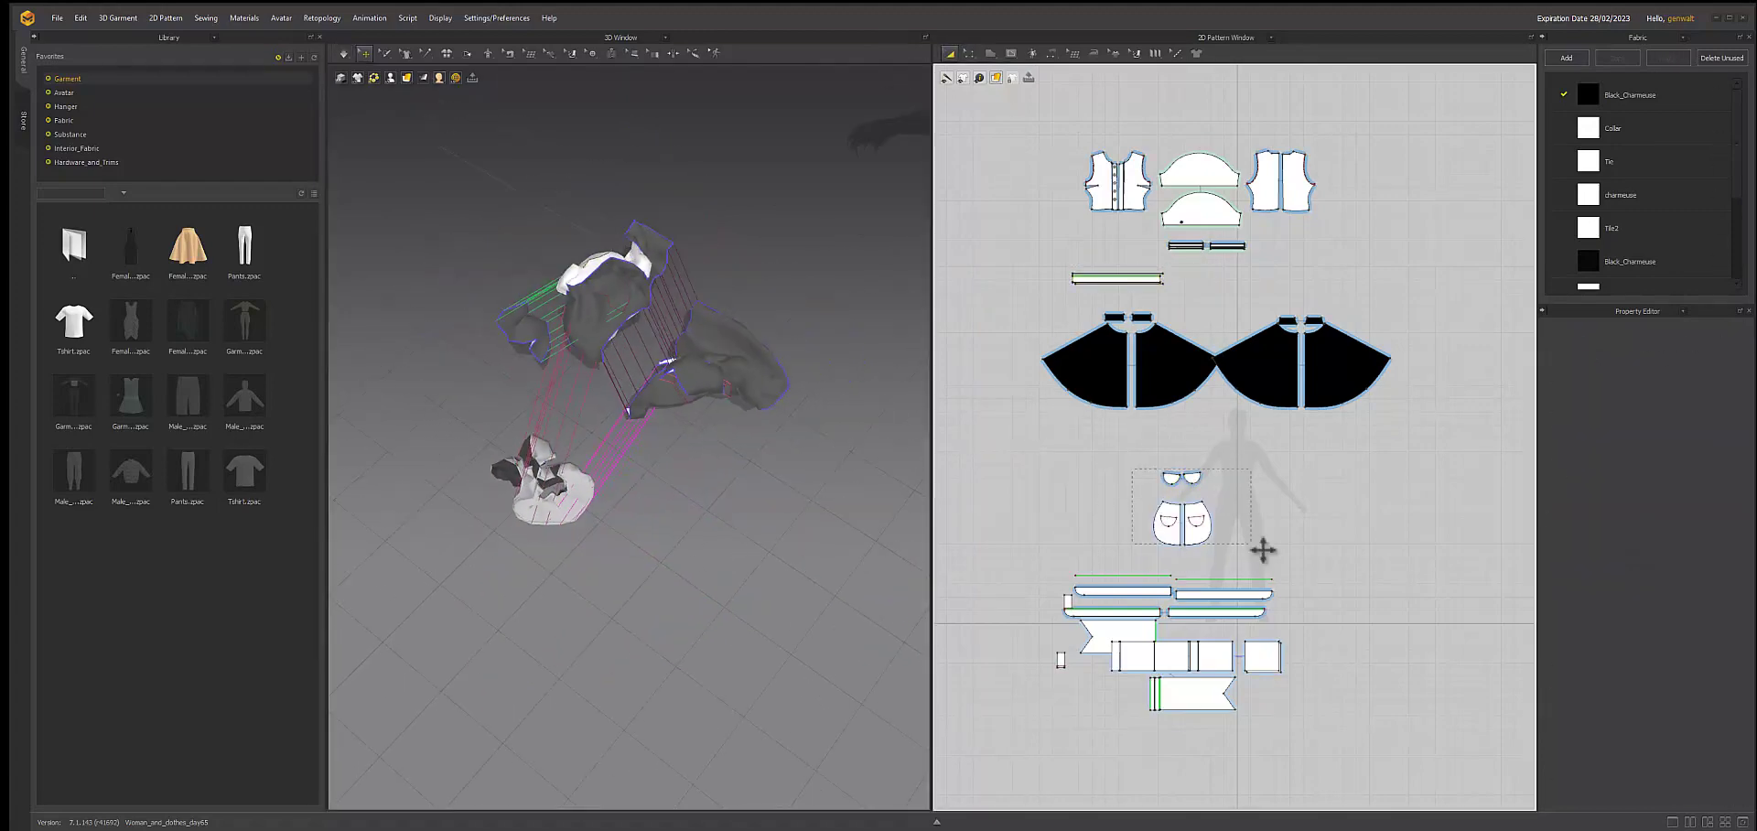
left_click(1119, 285)
left_click_drag(1128, 302, 1112, 542)
right_click(1113, 542)
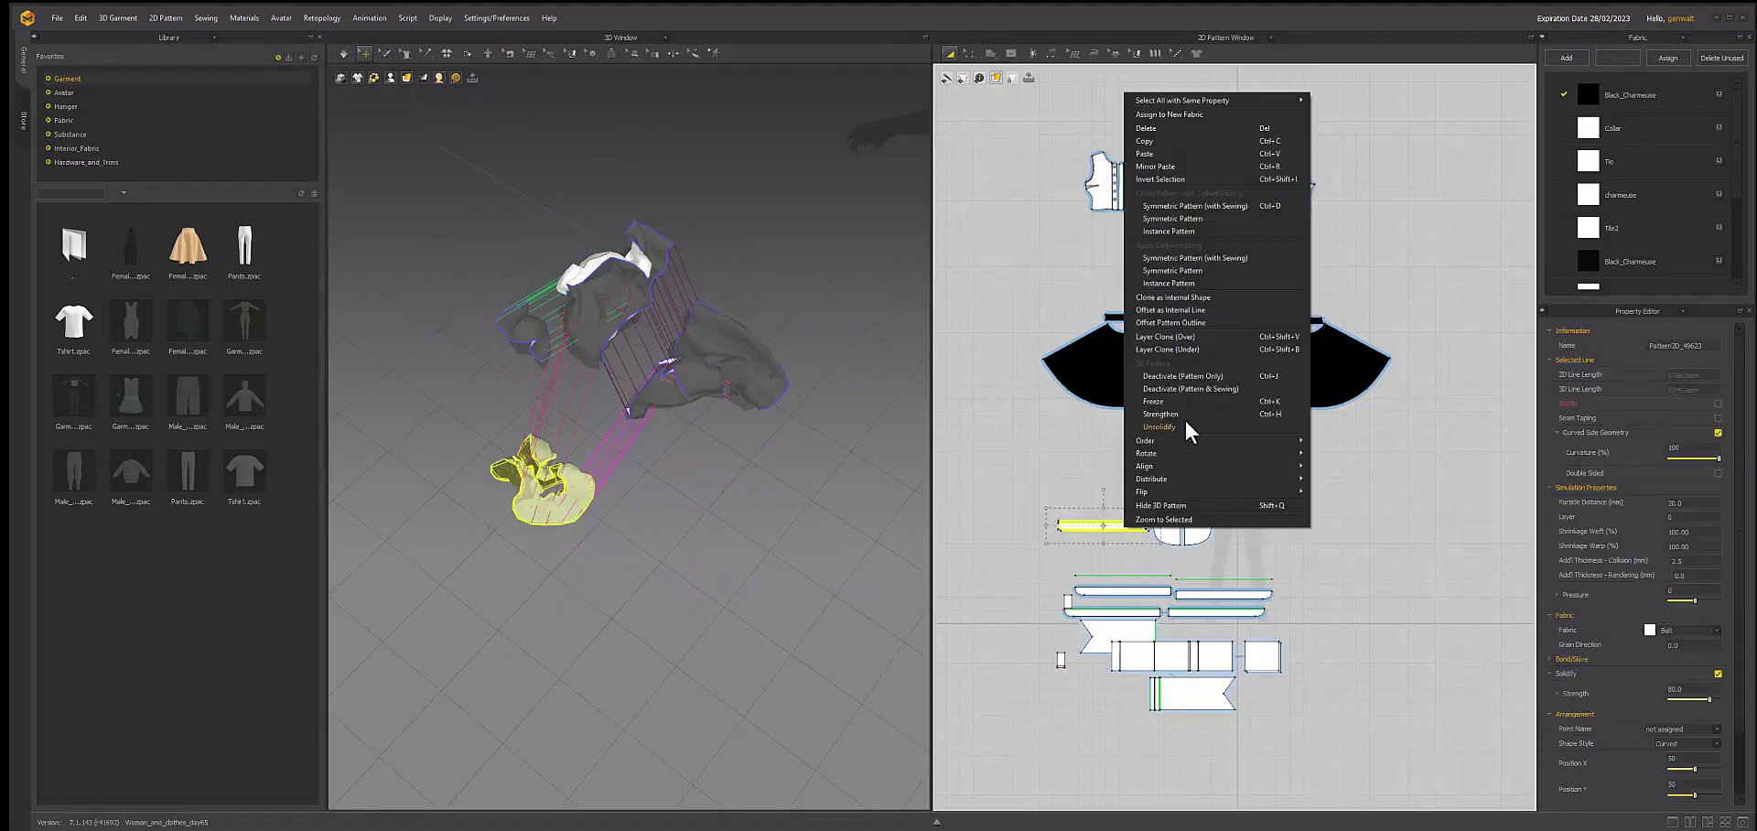
left_click(1184, 420)
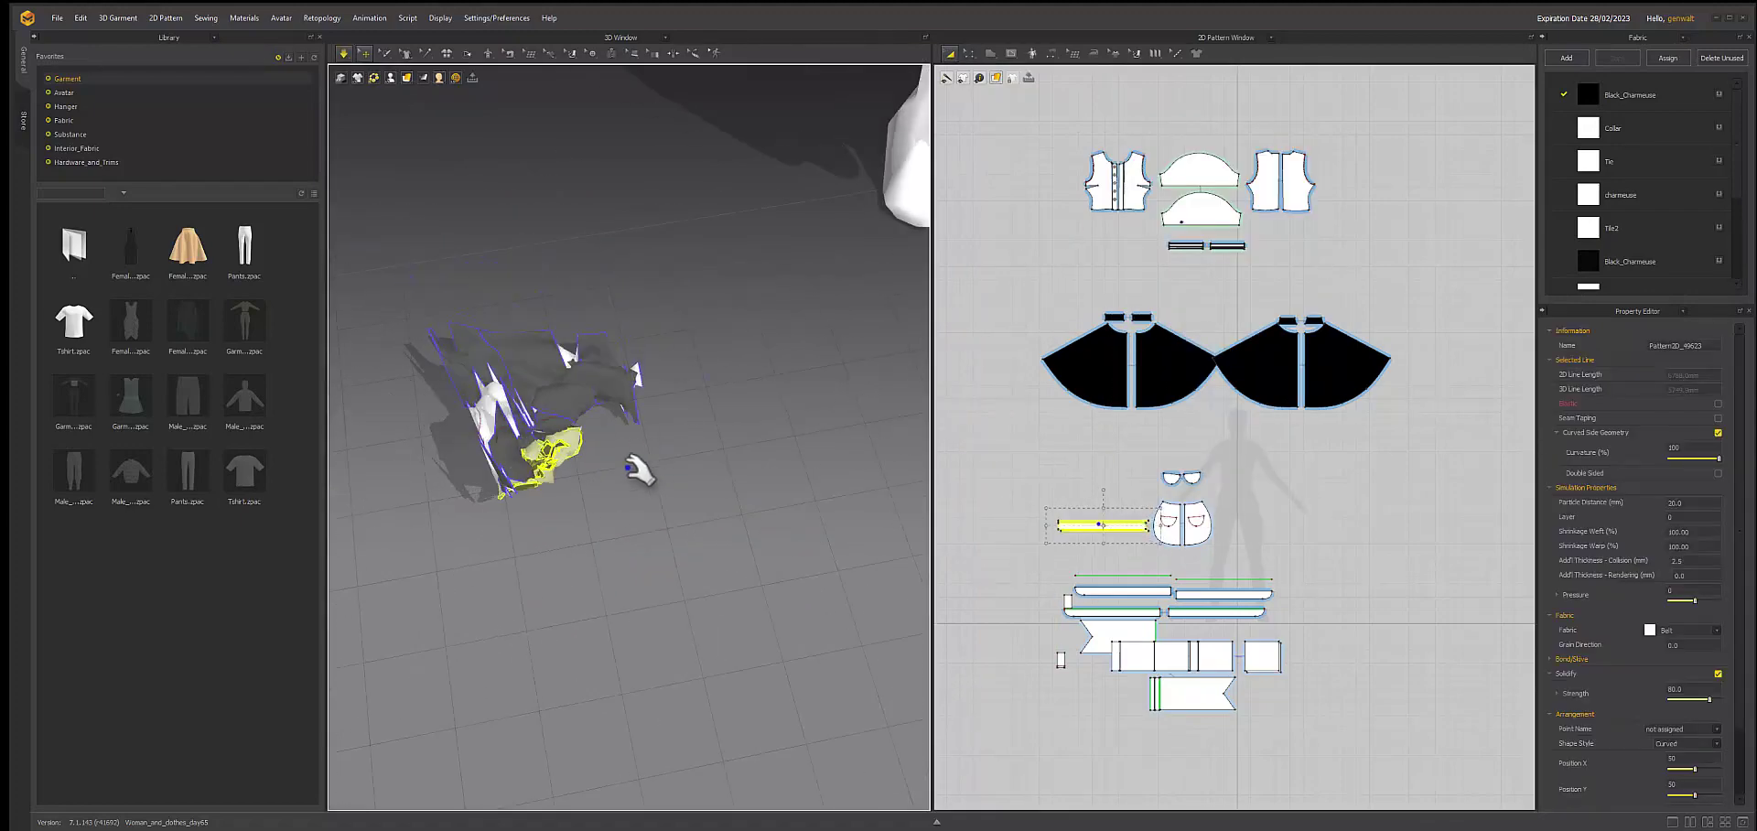
- Pull the pocketed apron panels across the floor in the simulation to untangle them from the waistband
left_click(535, 502)
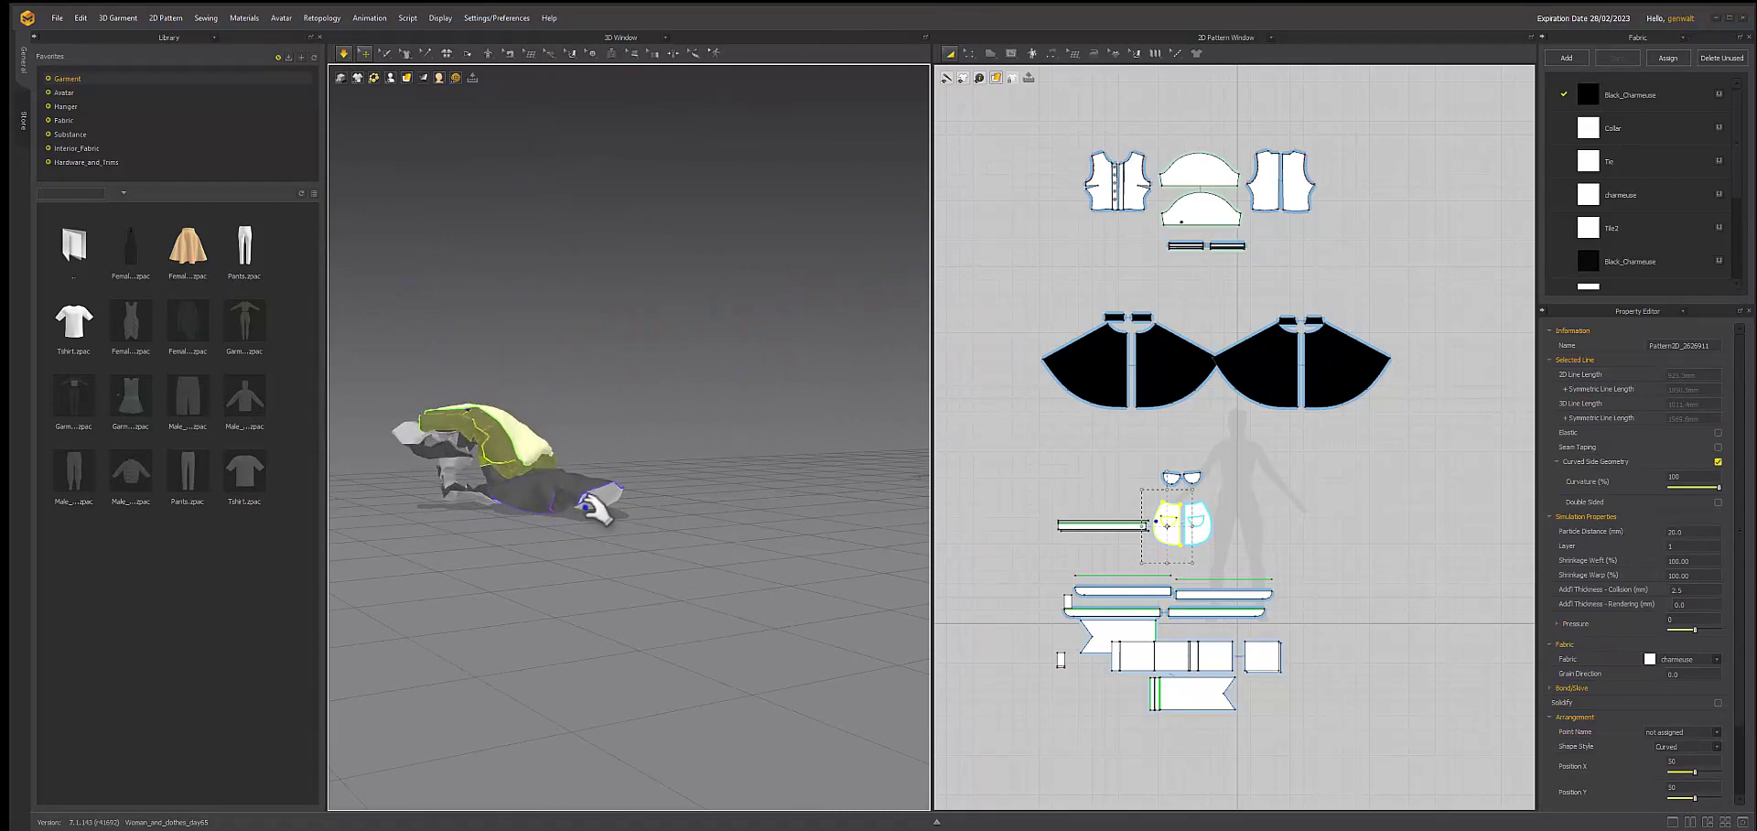
left_click_drag(586, 509, 758, 495)
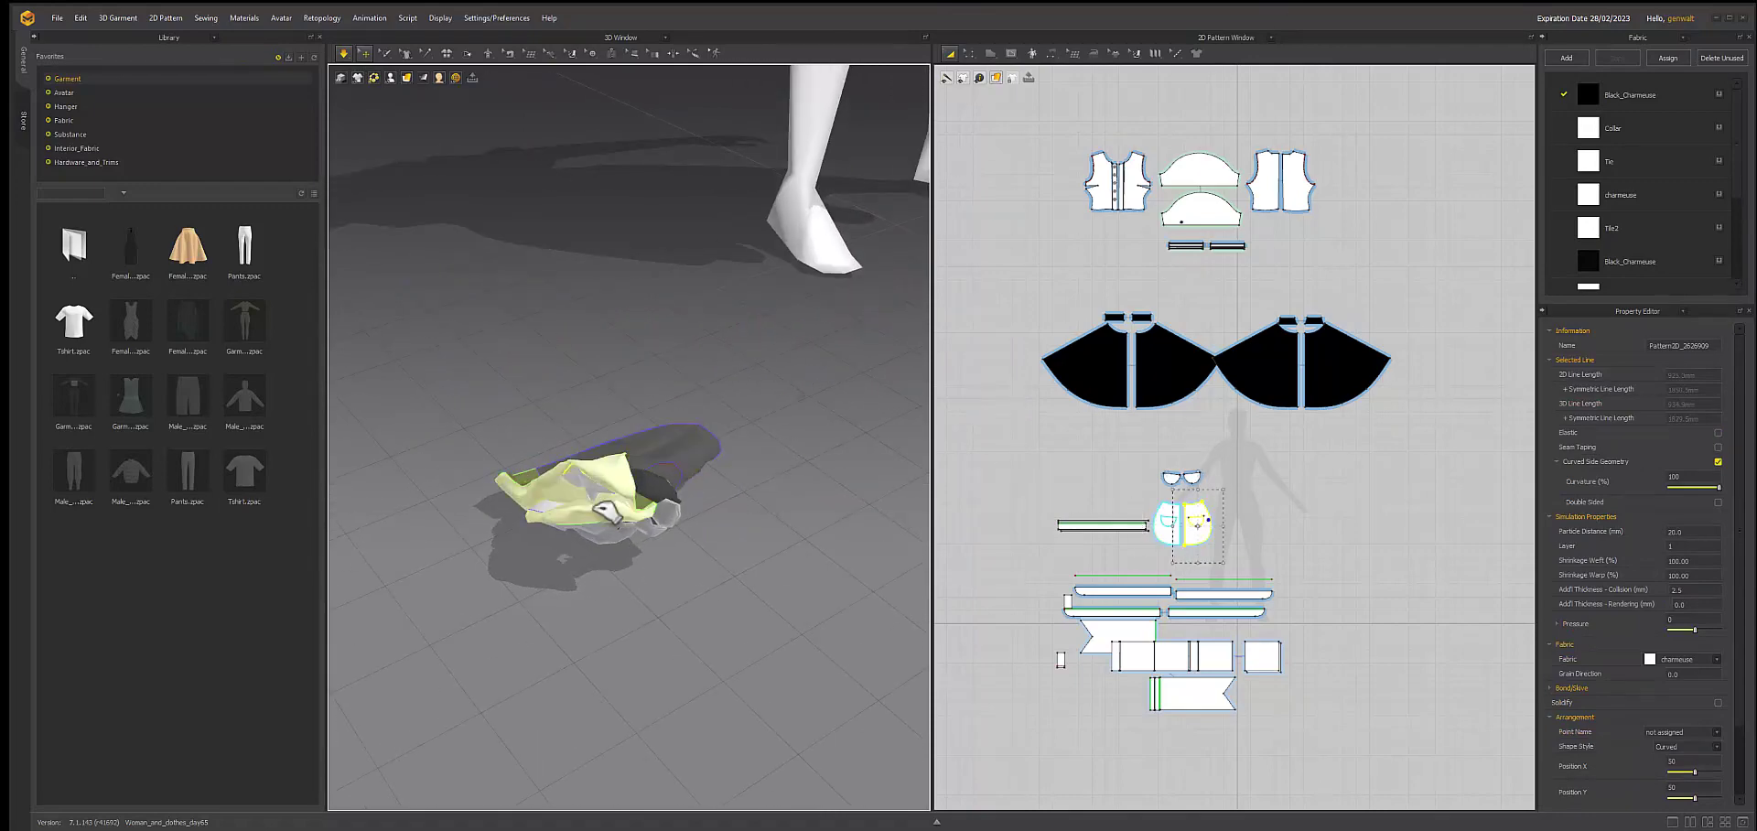
left_click(1167, 524)
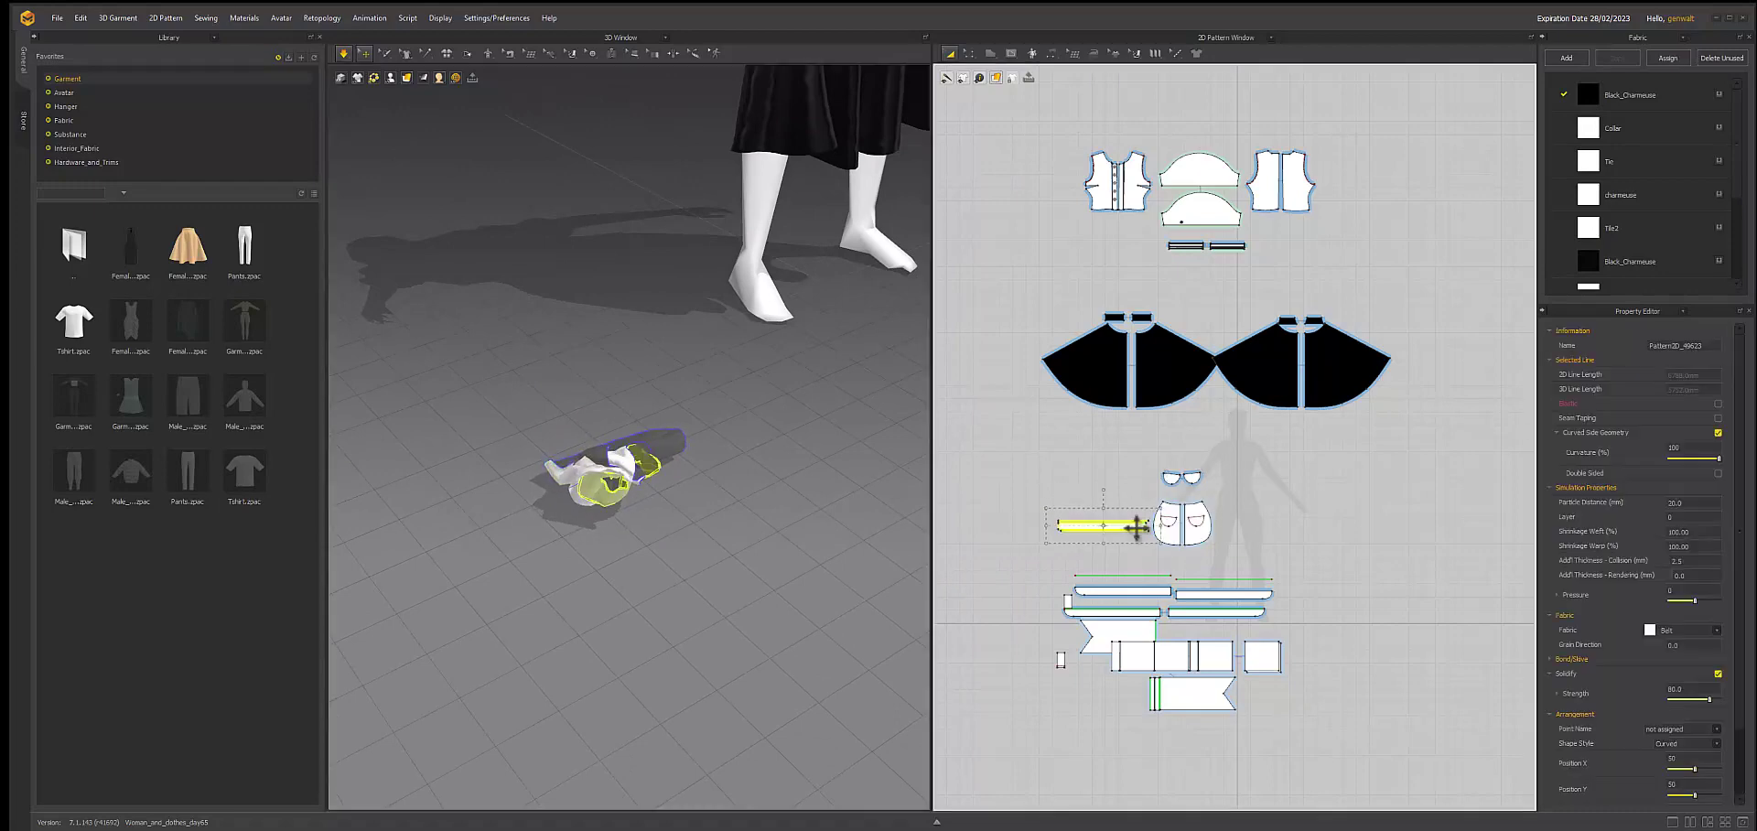
- Line up the waistband's thin lower strip with the ends of the main band in the 2D layout
left_click(1144, 560)
double_click(1107, 529)
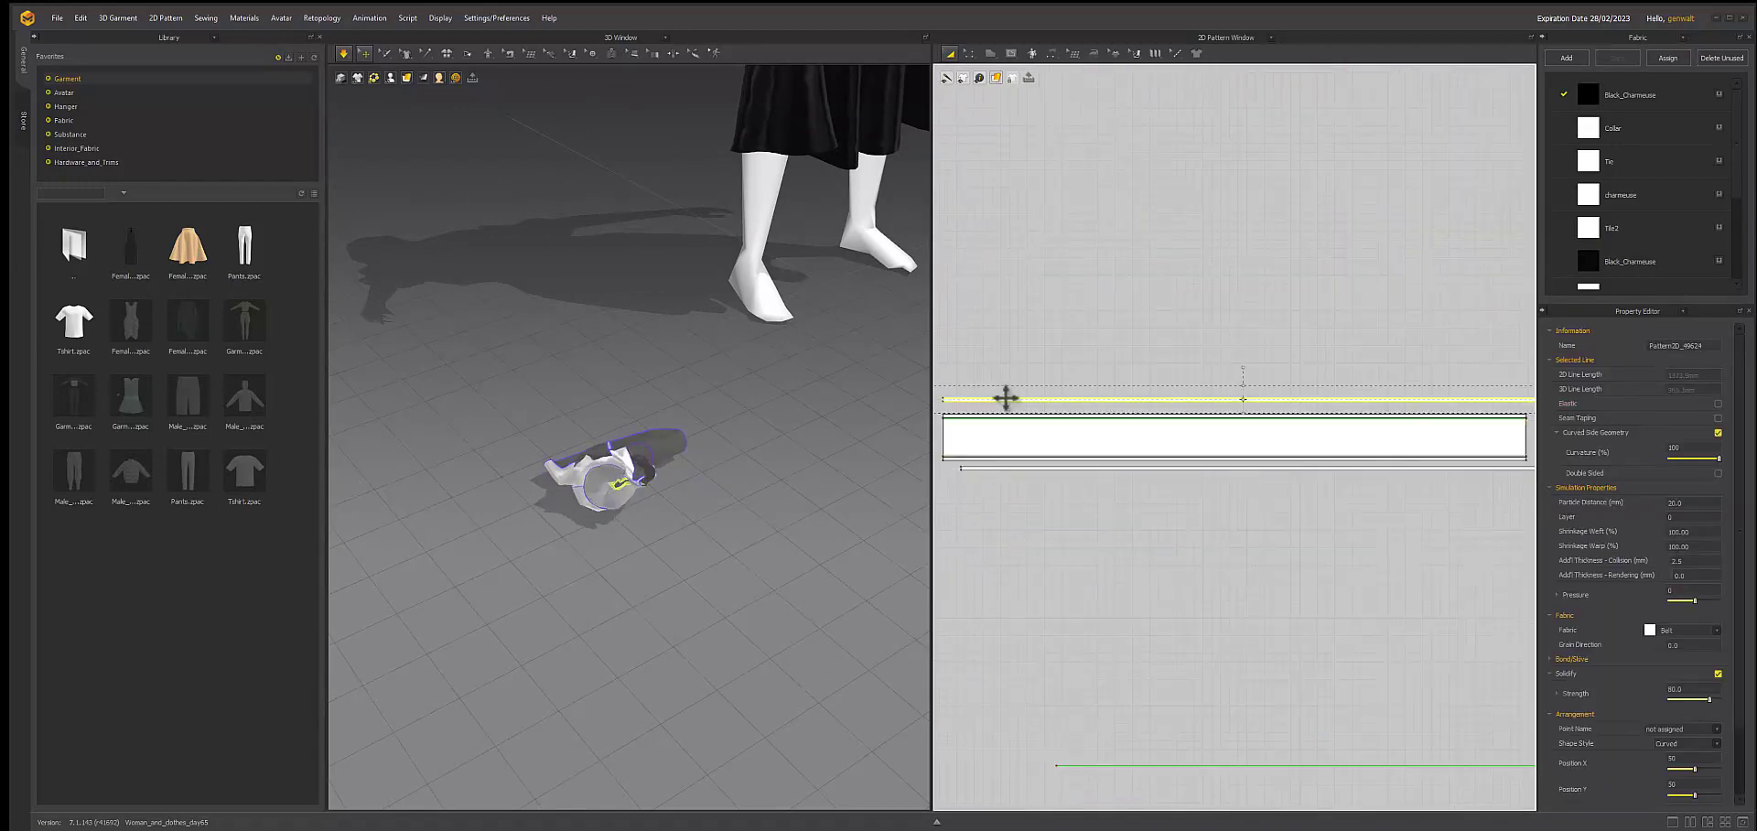
left_click(1000, 373)
left_click(985, 403)
right_click(984, 397)
left_click(1052, 508)
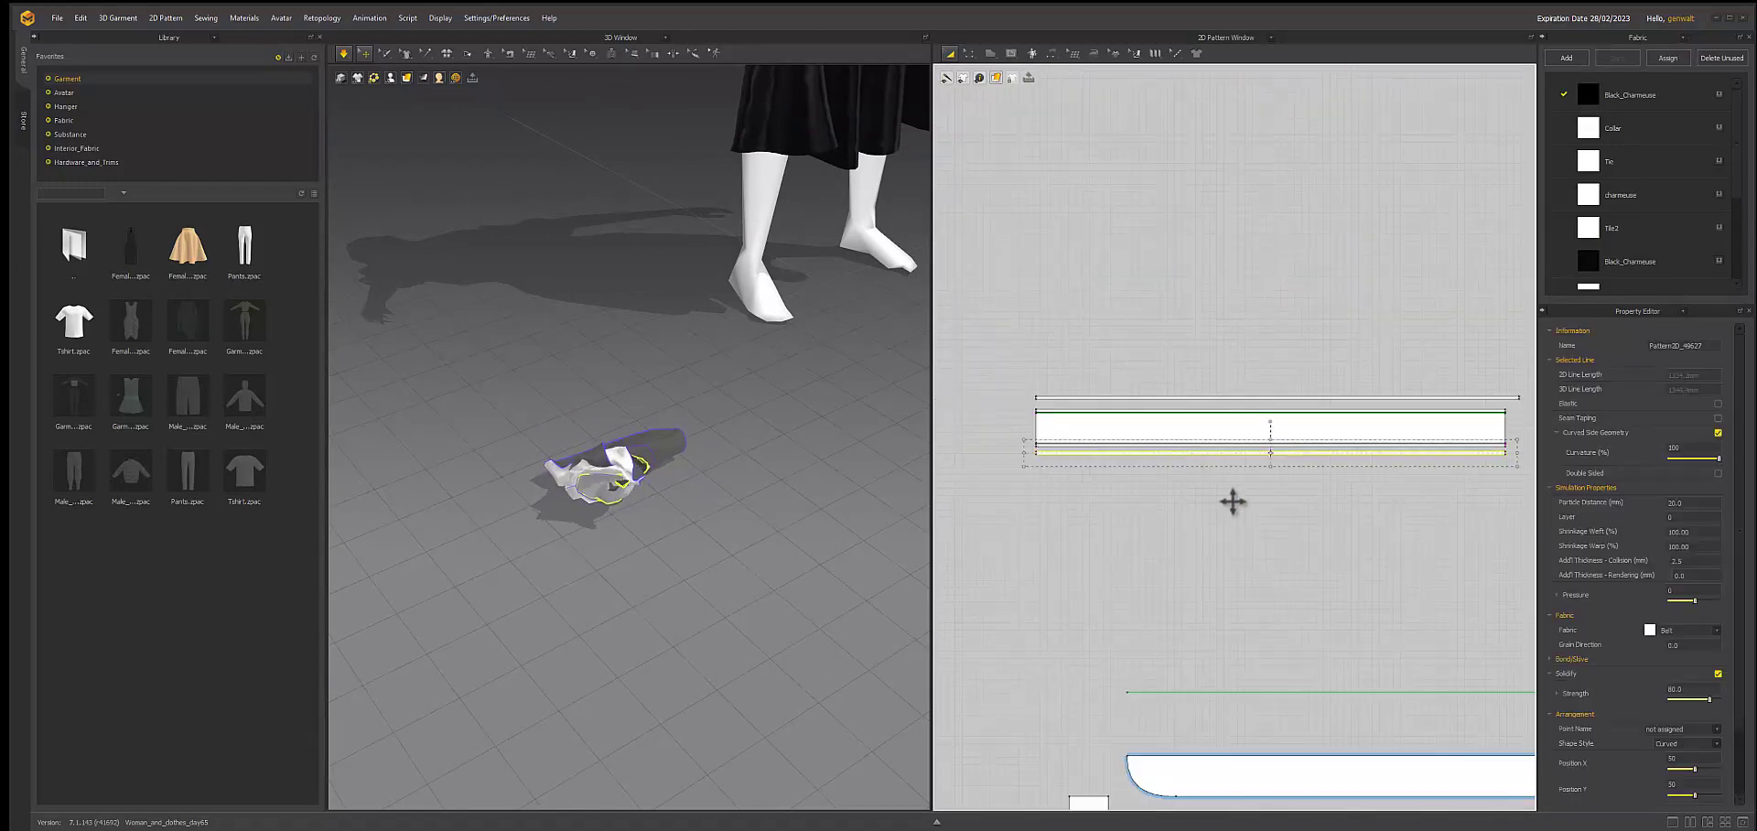
- Inspect the sewing lines joining the waistband strips, the main band and the apron panels
scroll(1194, 386, "down", 2)
key("m")
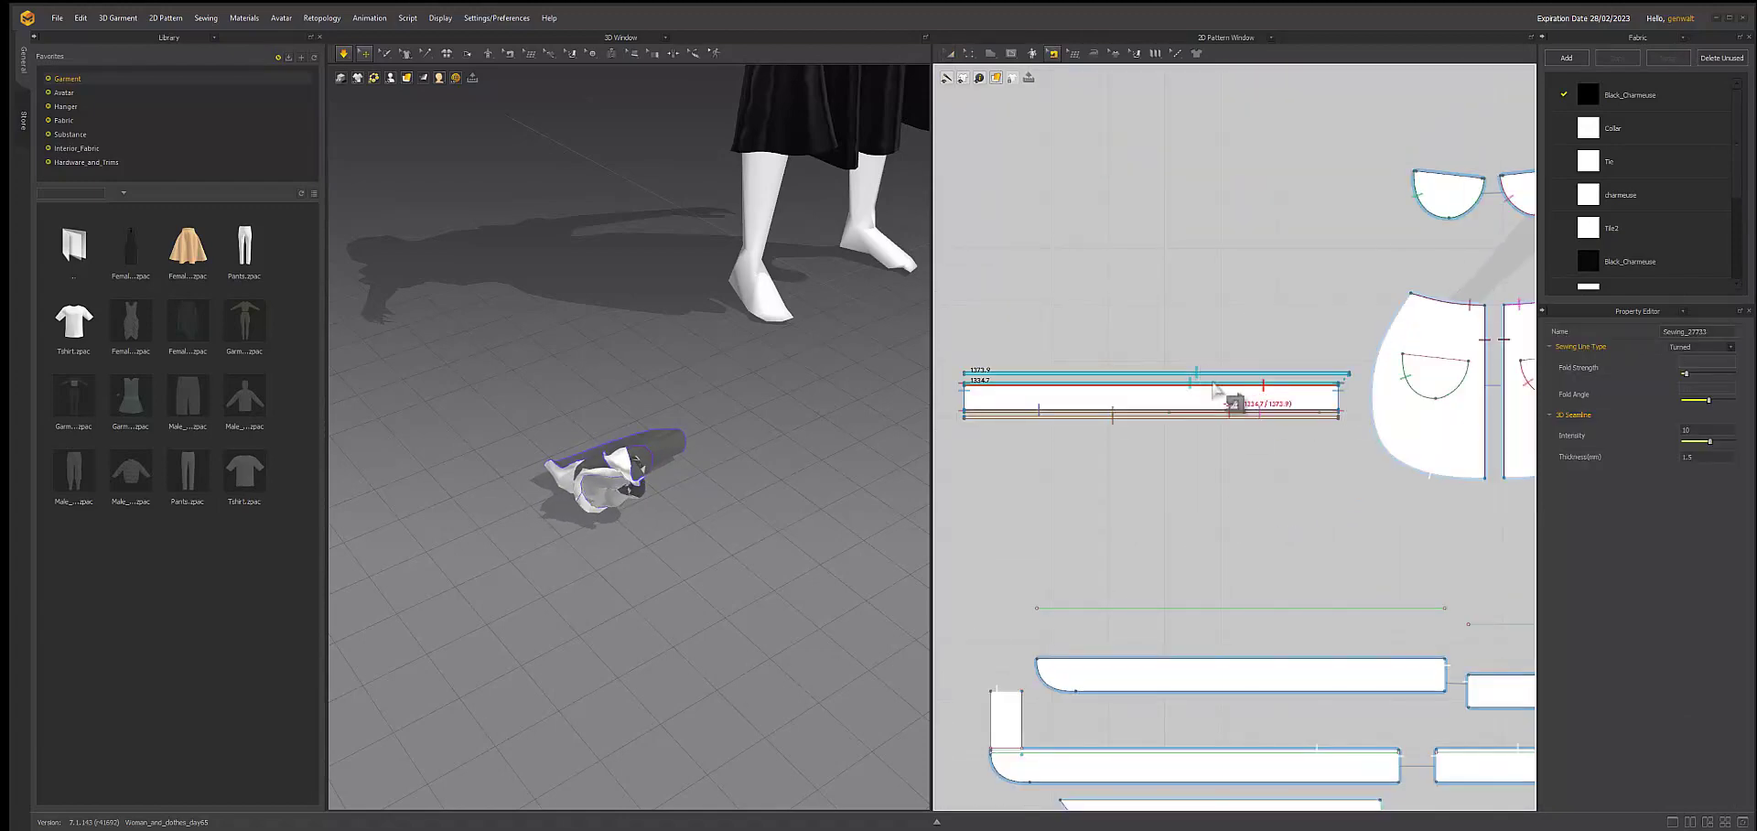
scroll(1190, 458, "down", 2)
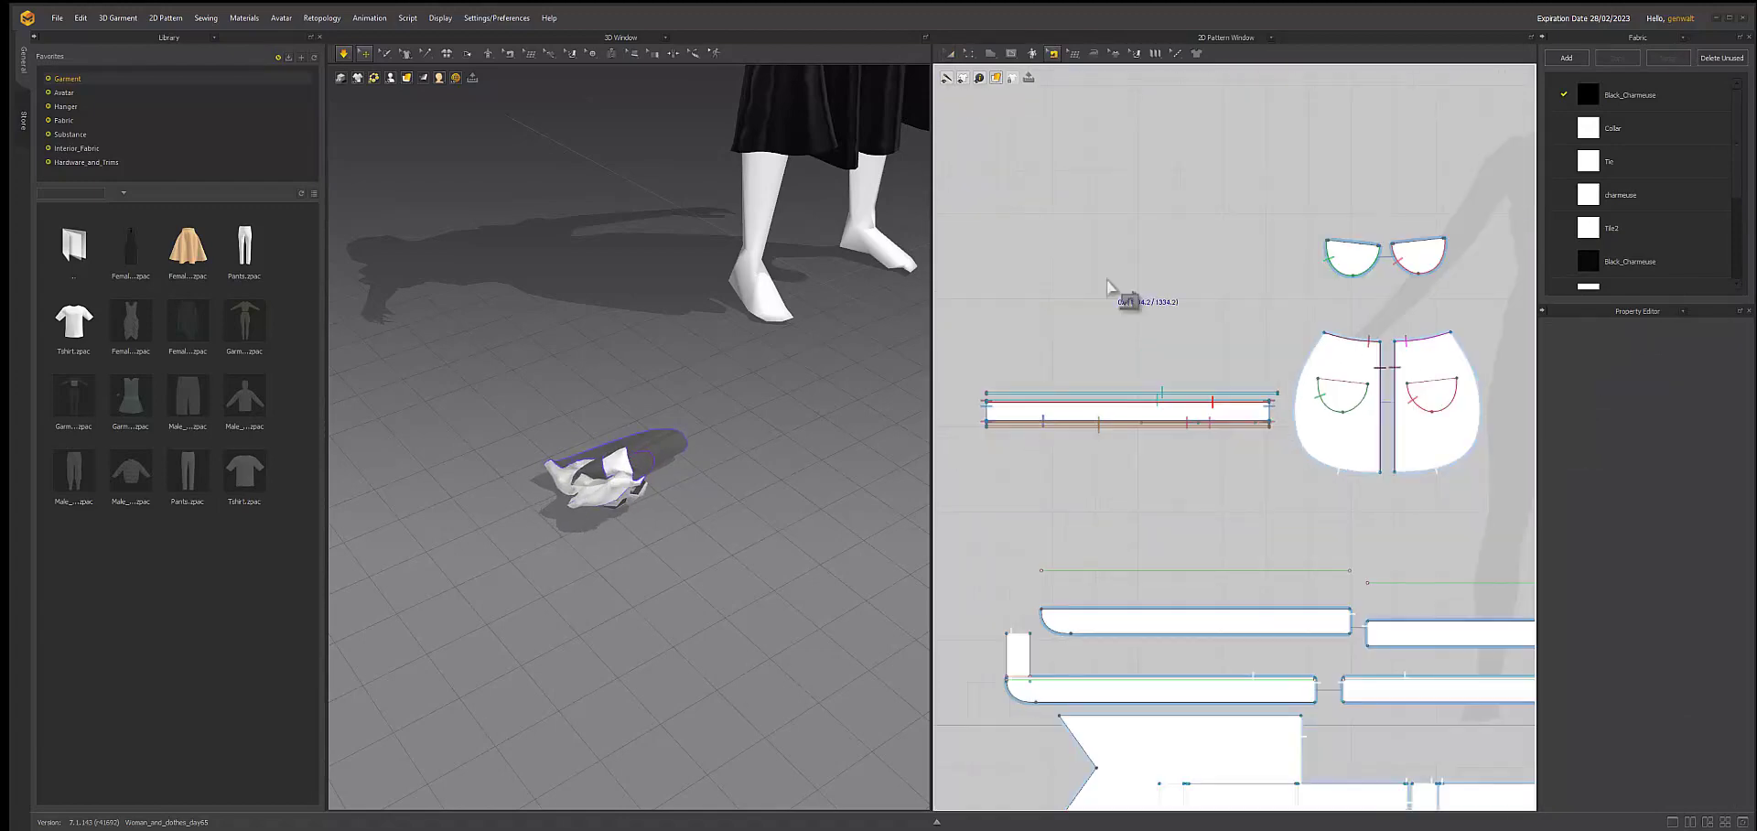
left_click(405, 52)
left_click(390, 78)
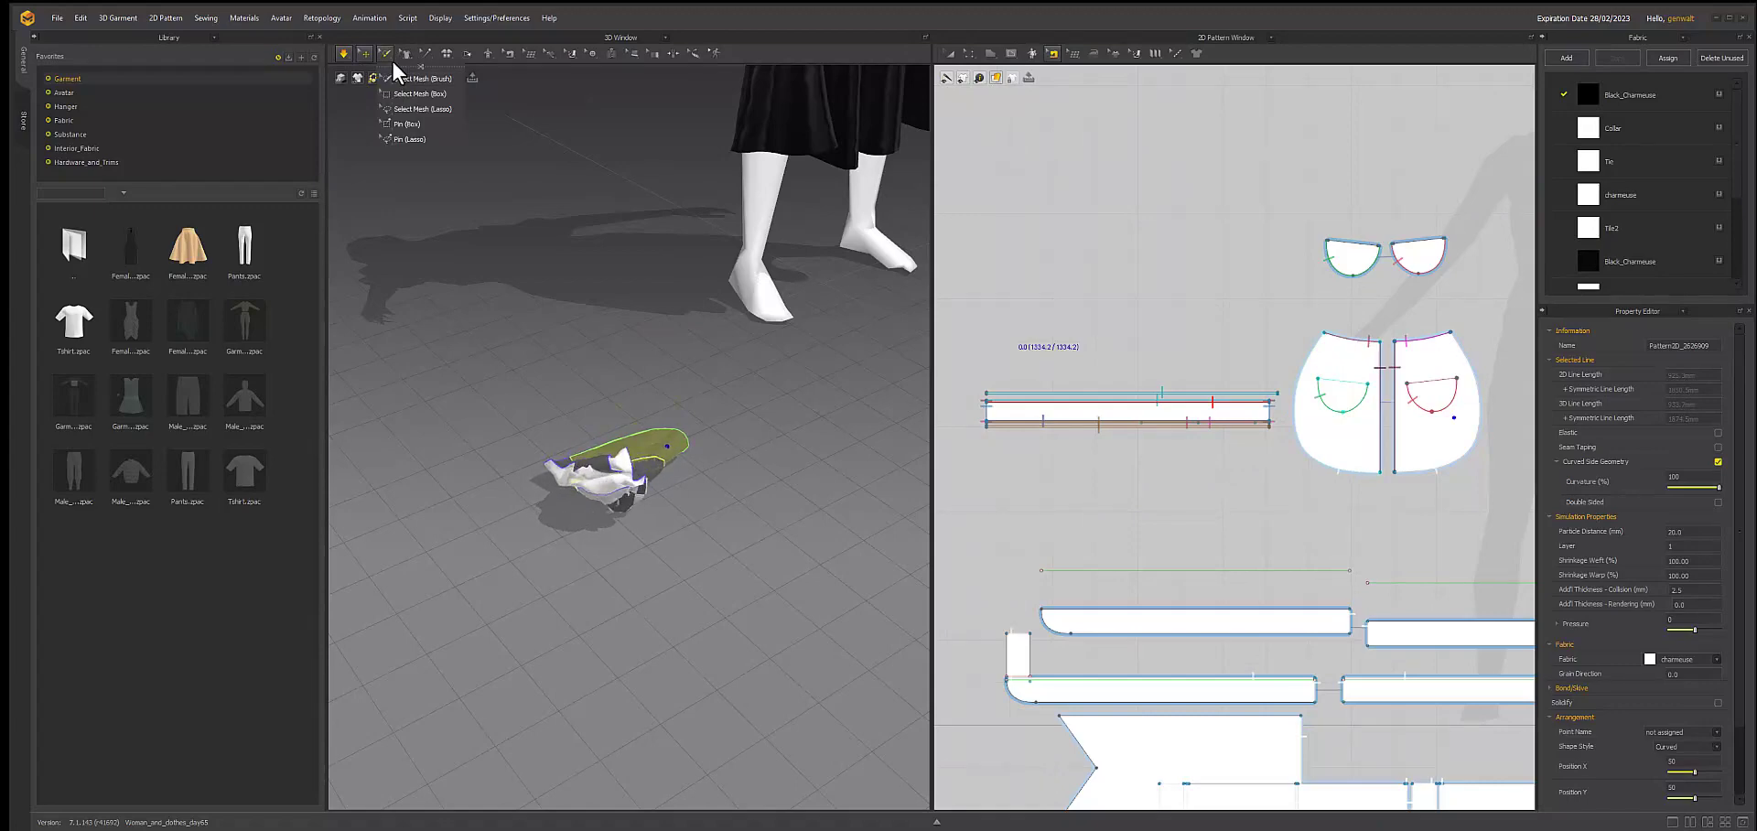
right_click_drag(678, 476, 750, 275)
left_click(426, 52)
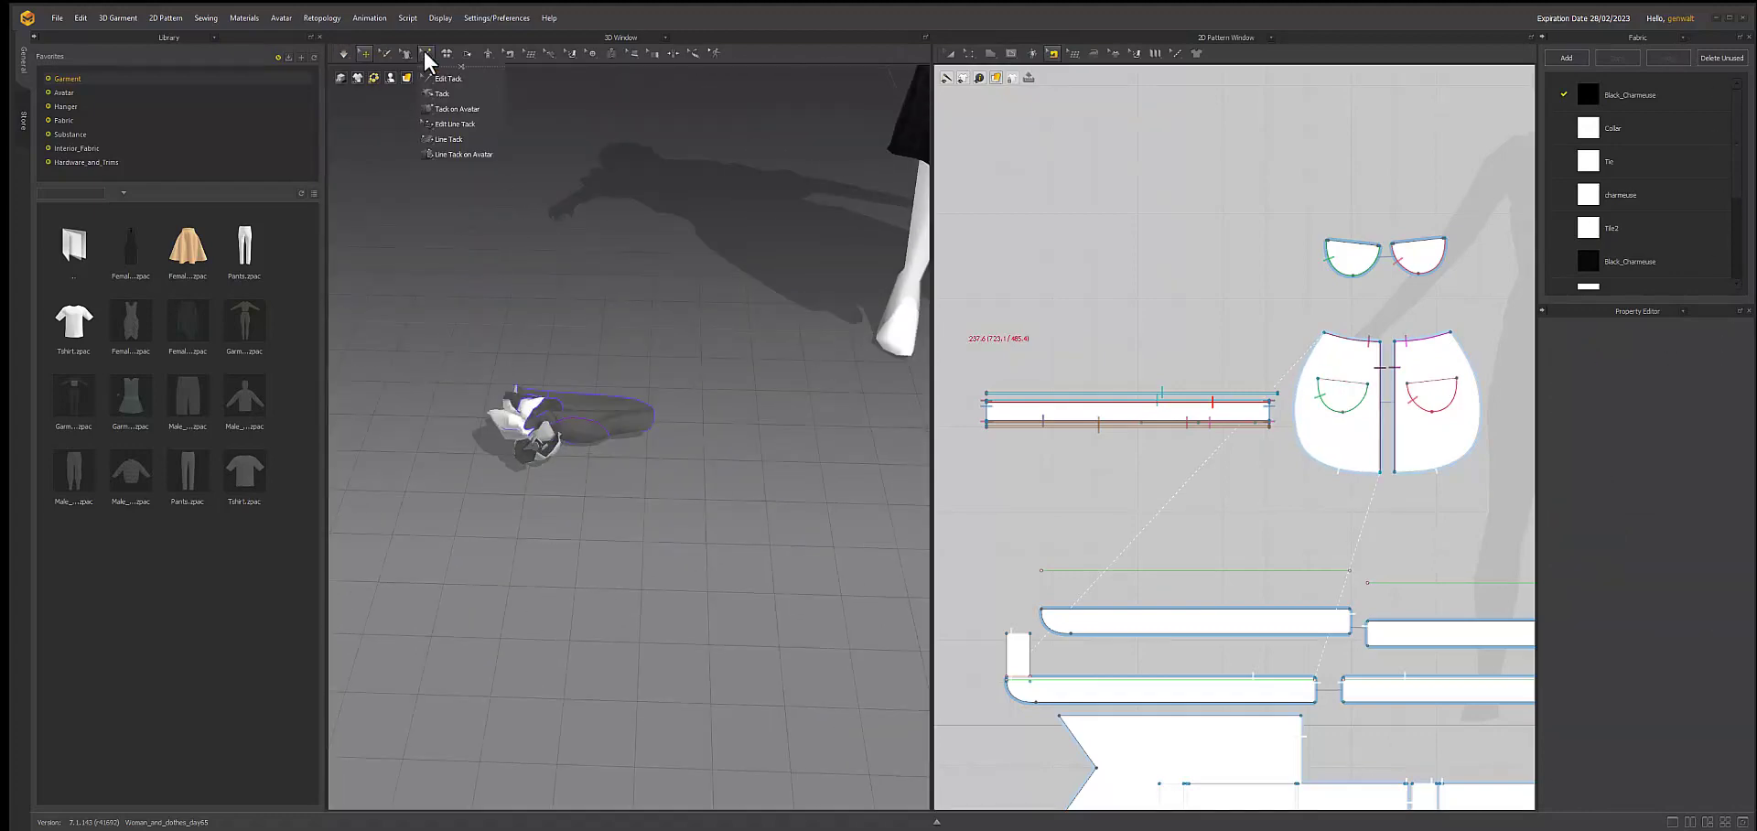
key("Escape")
- Stretch the apron outward in the simulation by pulling on one of its pocketed panels
mouse_move(621, 396)
right_mouse_down()
mouse_move(607, 355)
mouse_move(640, 384)
right_mouse_up()
left_click(607, 355)
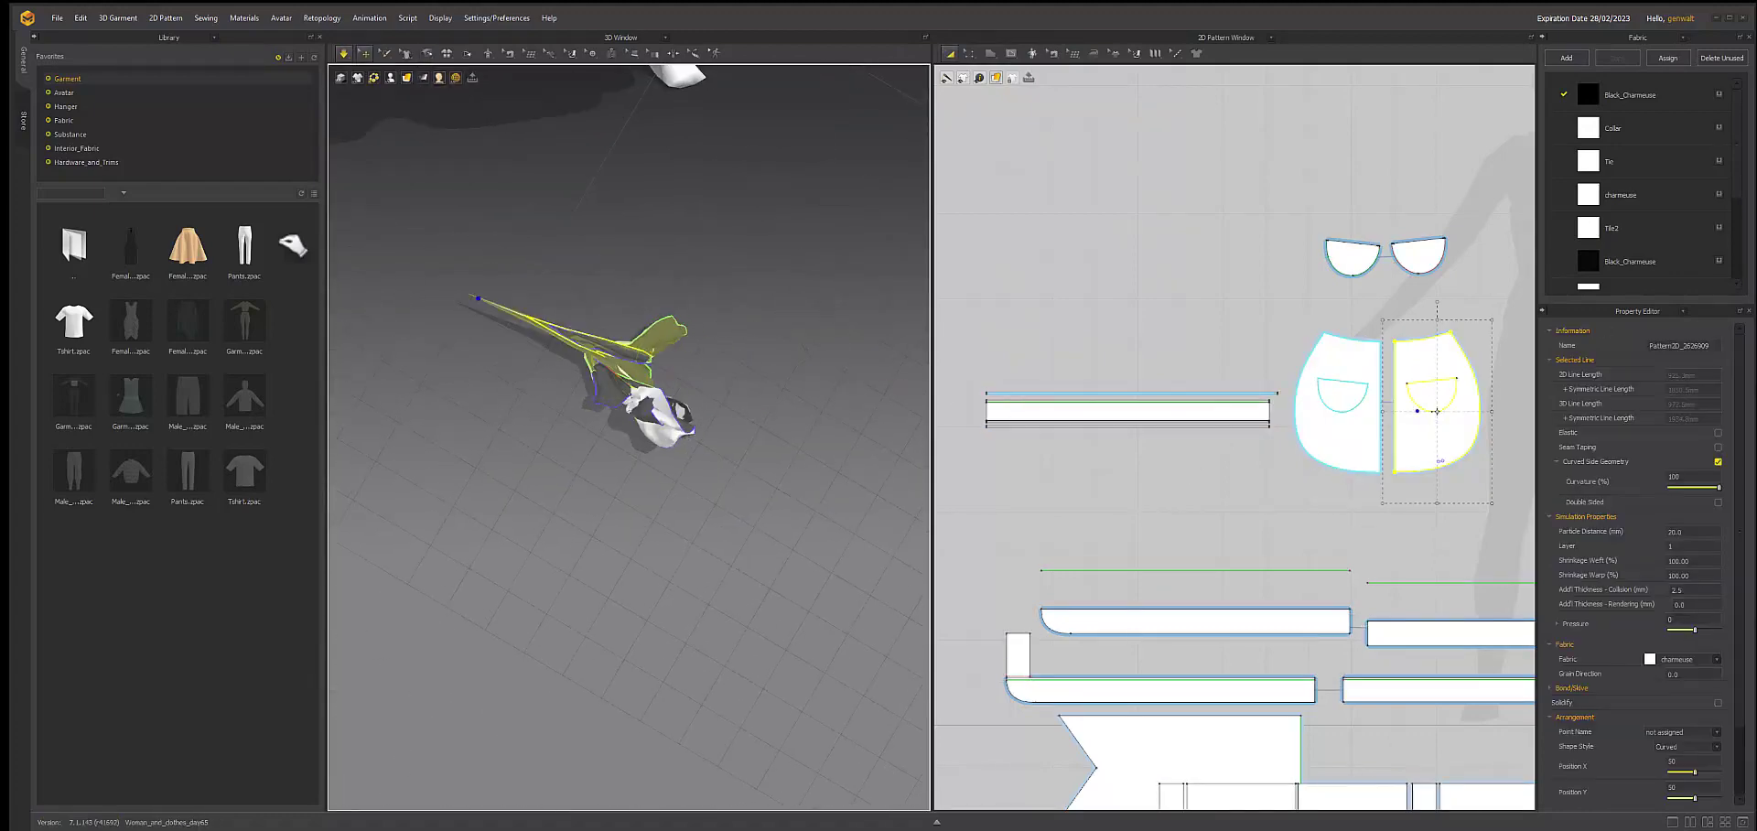
right_click_drag(705, 432, 703, 228)
- Move the lower pair of rounded tie pieces up directly beneath the apron panels in the 2D layout
key("b")
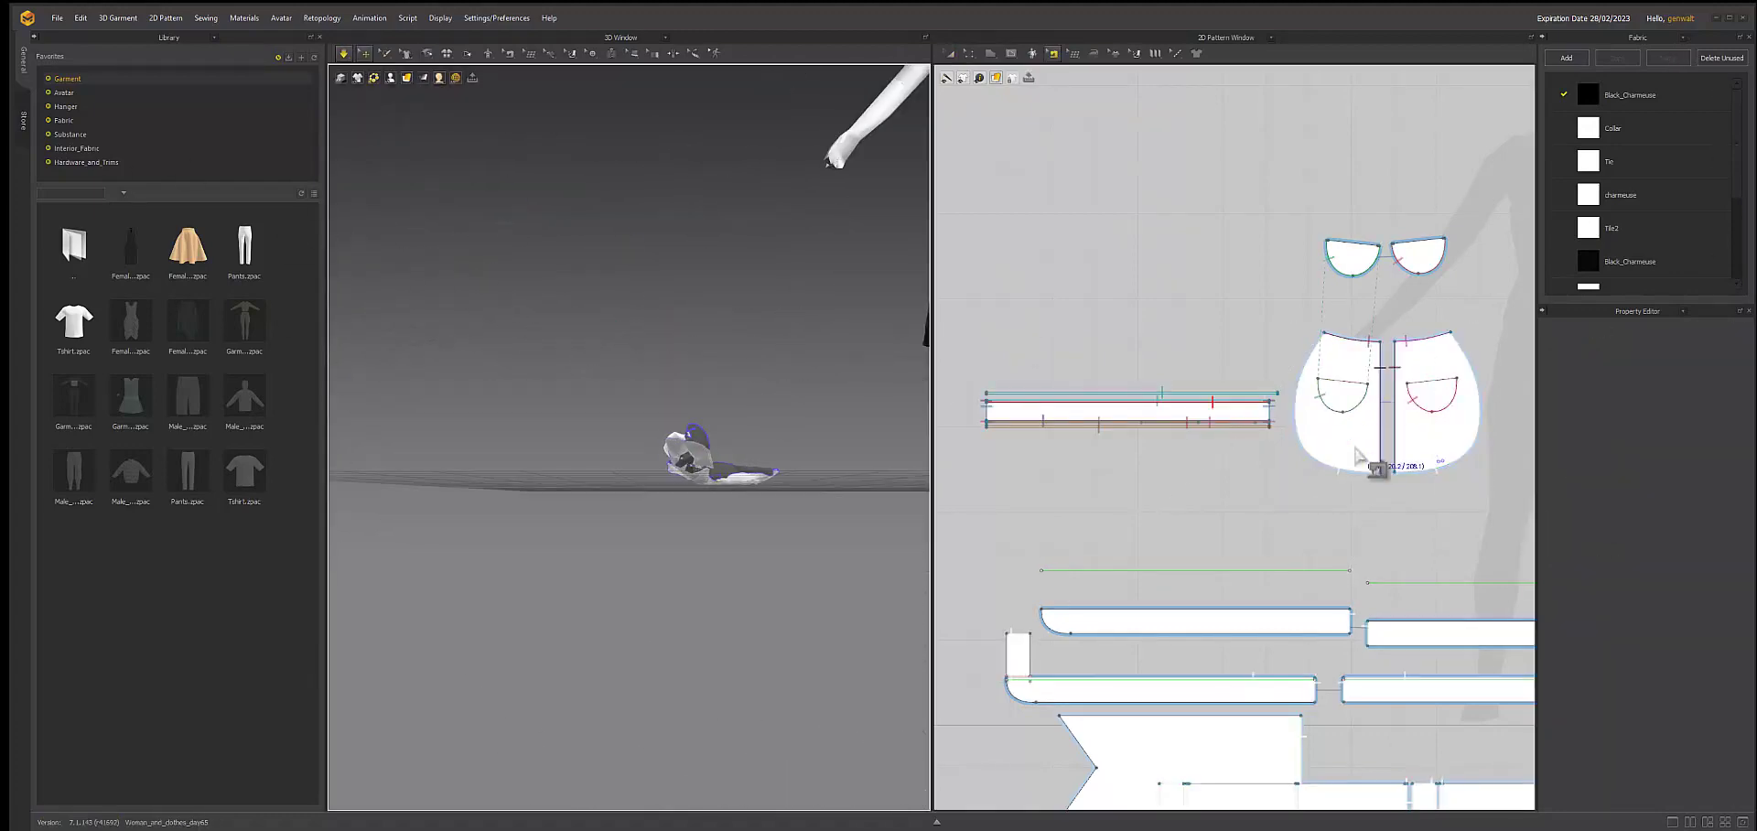
key("a")
scroll(1412, 628, "down", 2)
left_click(1302, 521)
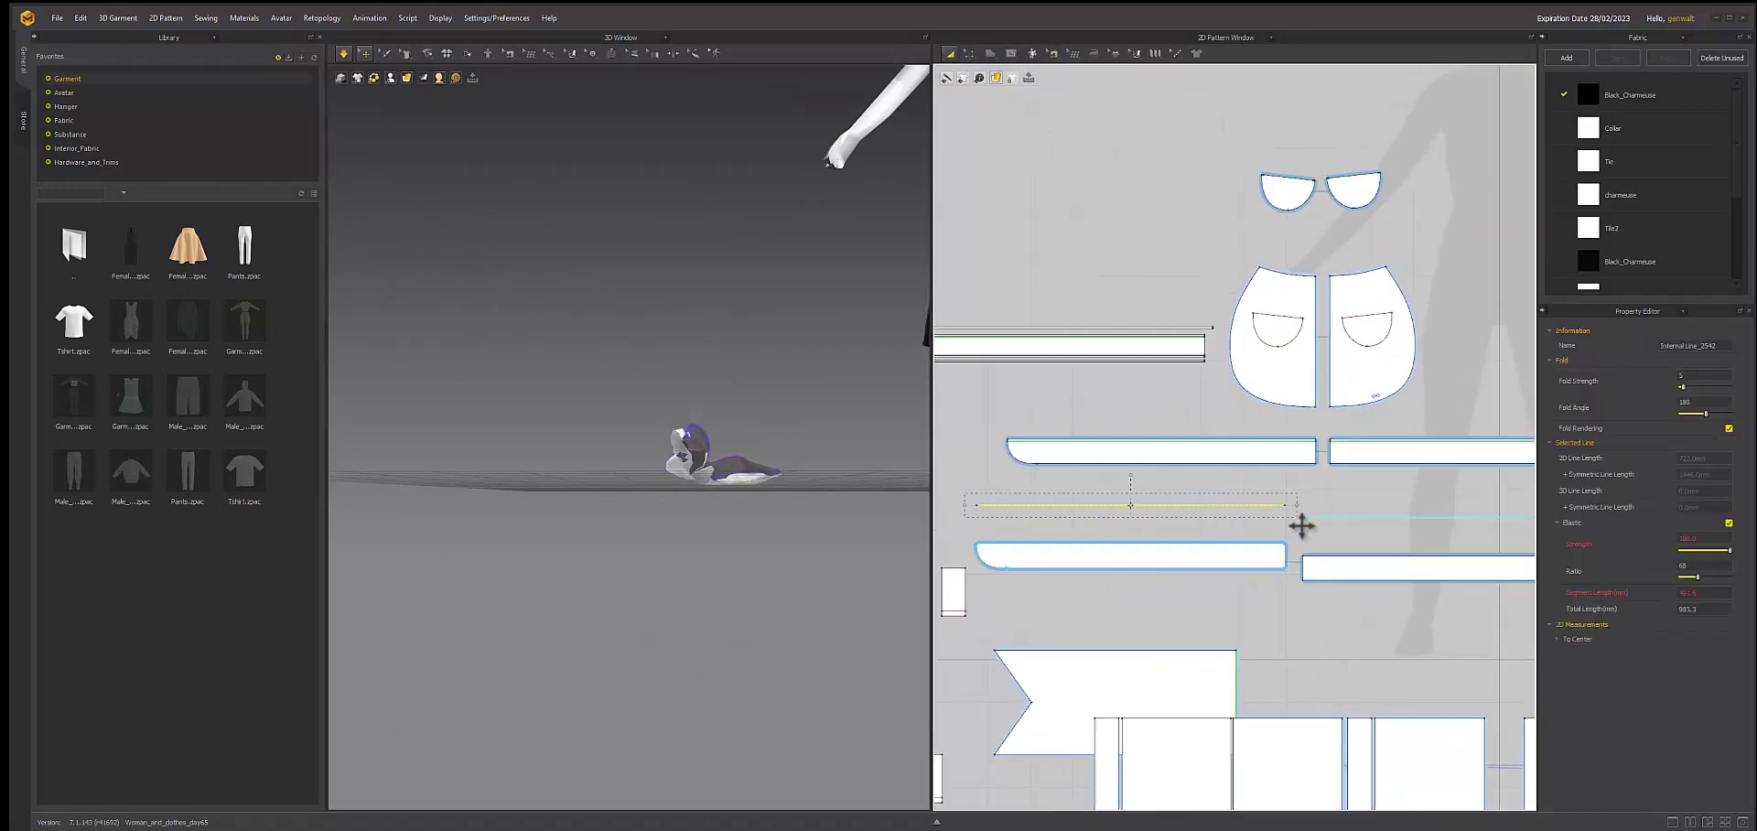
scroll(1040, 449, "down", 1)
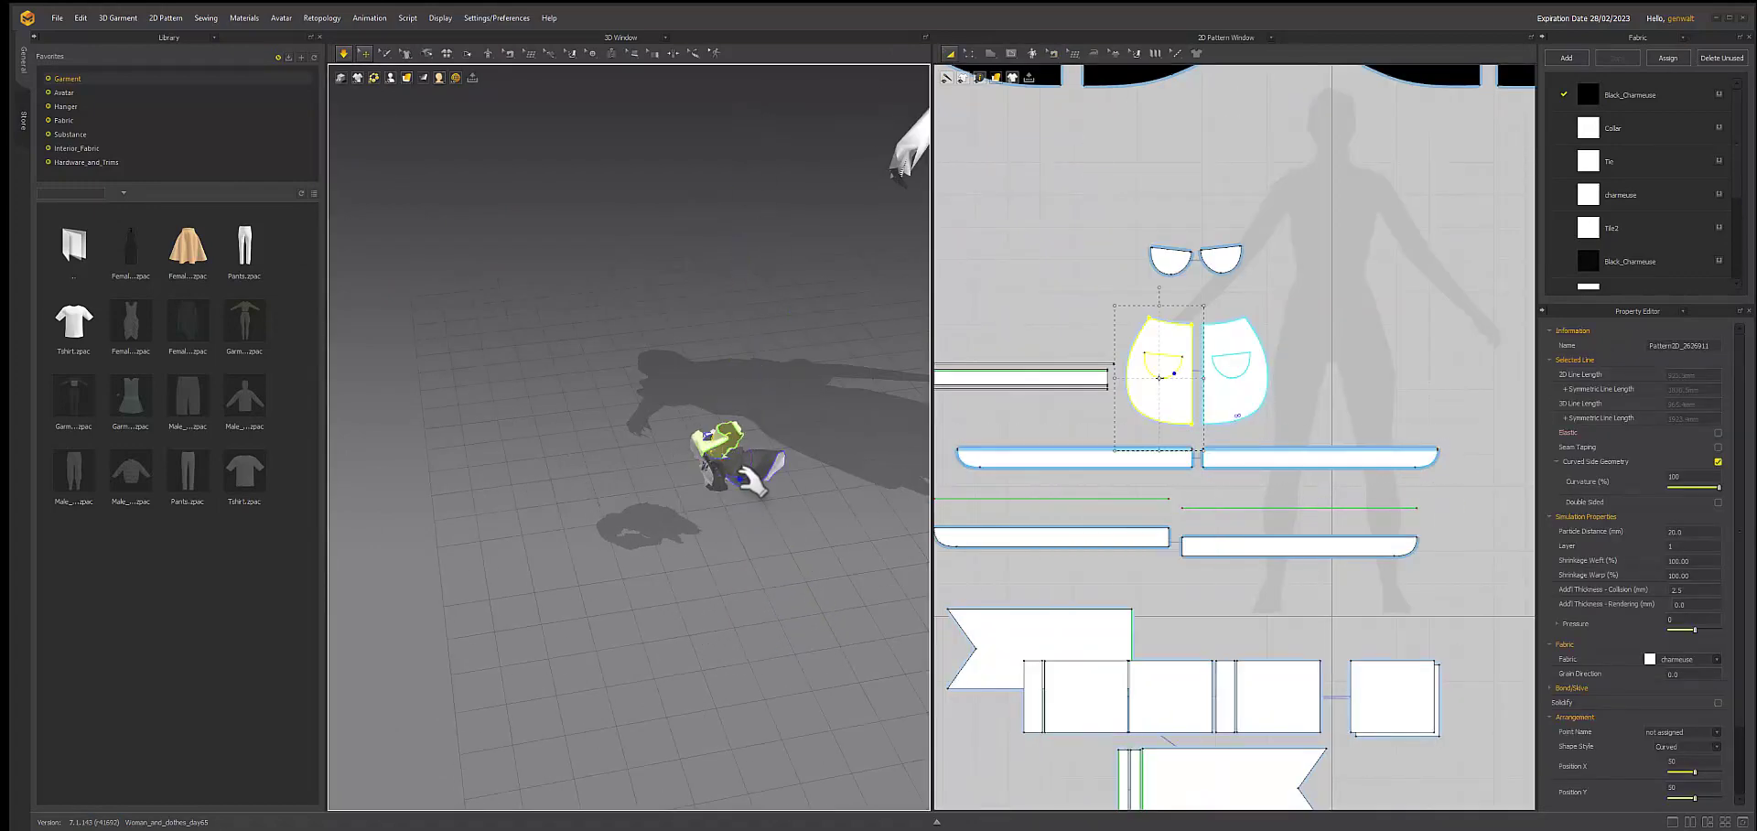
- Pull the apron's waistband along the floor in the simulation to spread the fabric out
left_click(1087, 459)
right_click(1087, 463)
key("Escape")
left_click(513, 503)
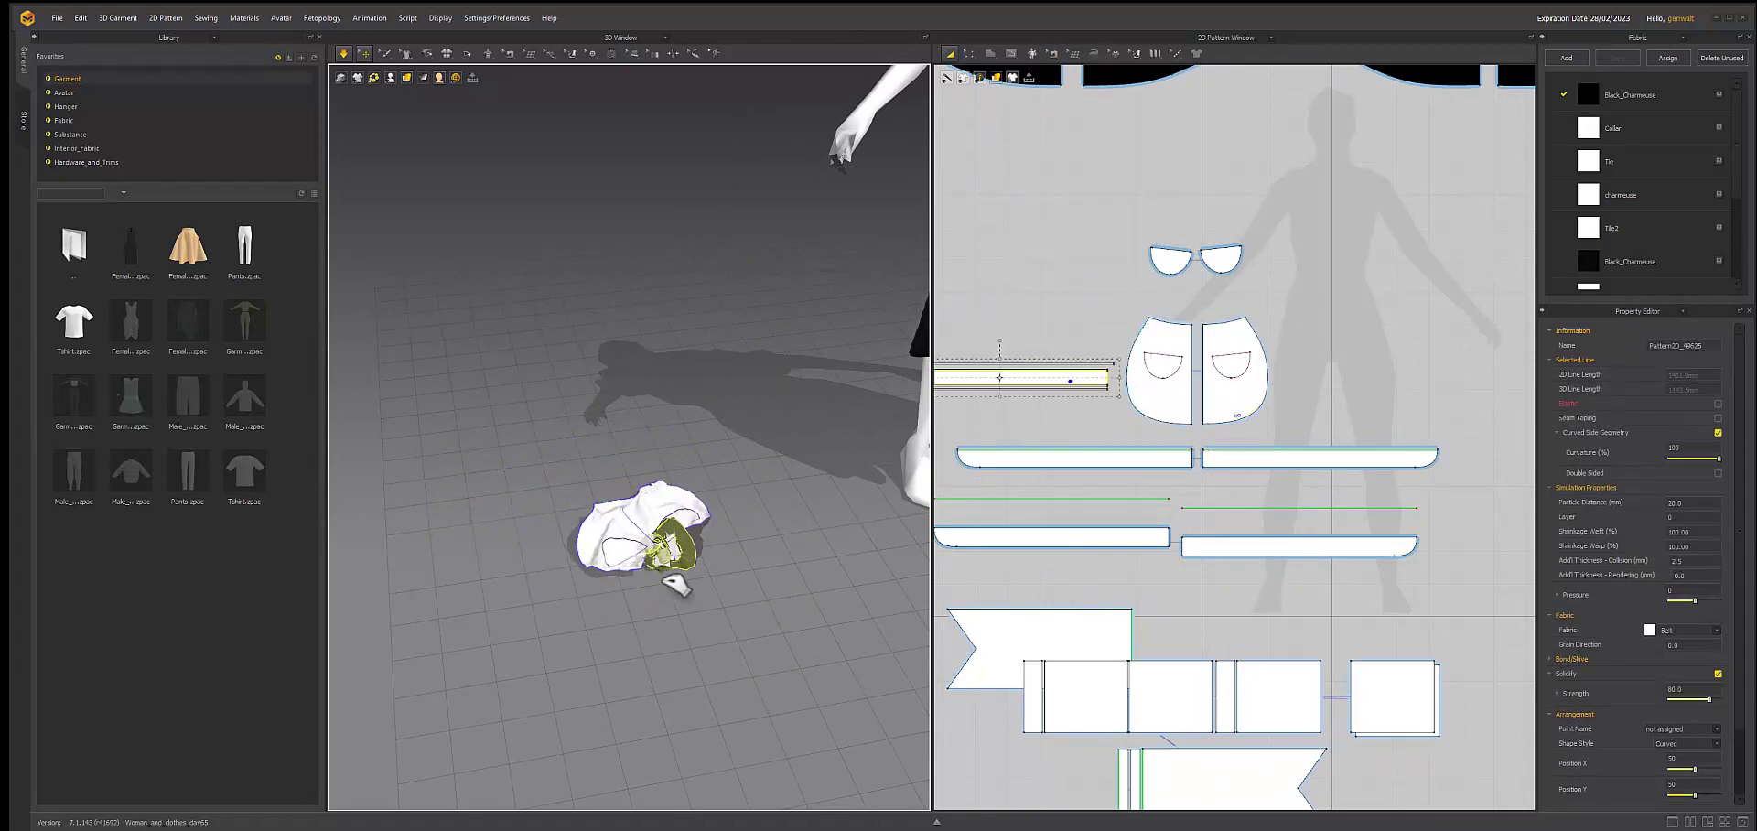
left_click(633, 513)
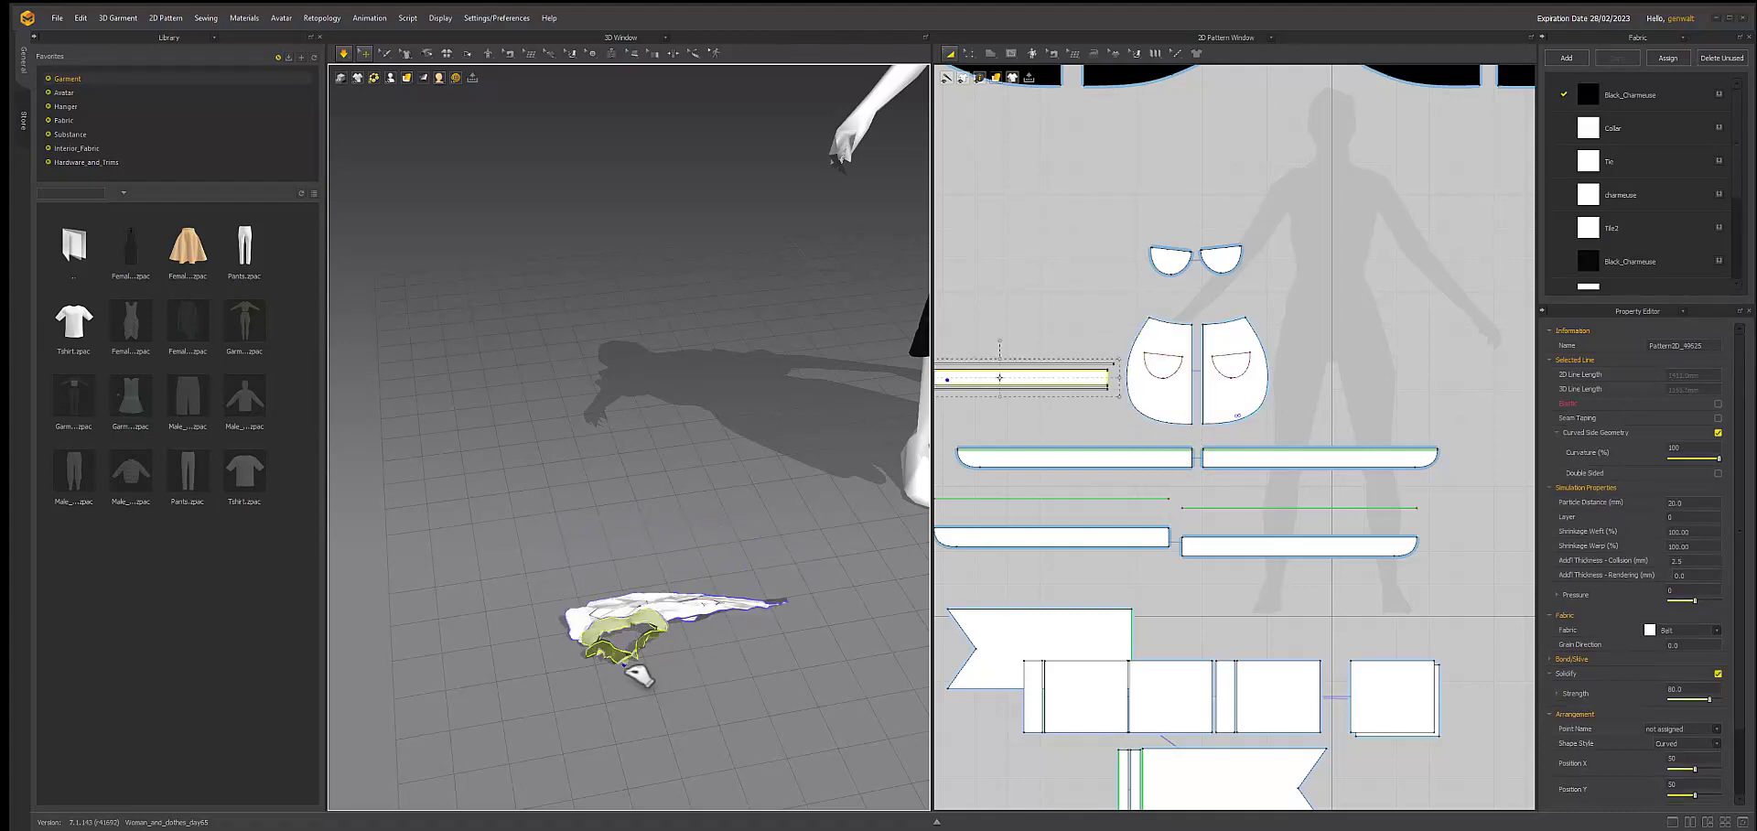
- Examine the overlapping seam lines along the waistband's lower edge in an enlarged 2D pattern view
scroll(1063, 438, "down", 3)
scroll(977, 317, "up", 10)
key("z")
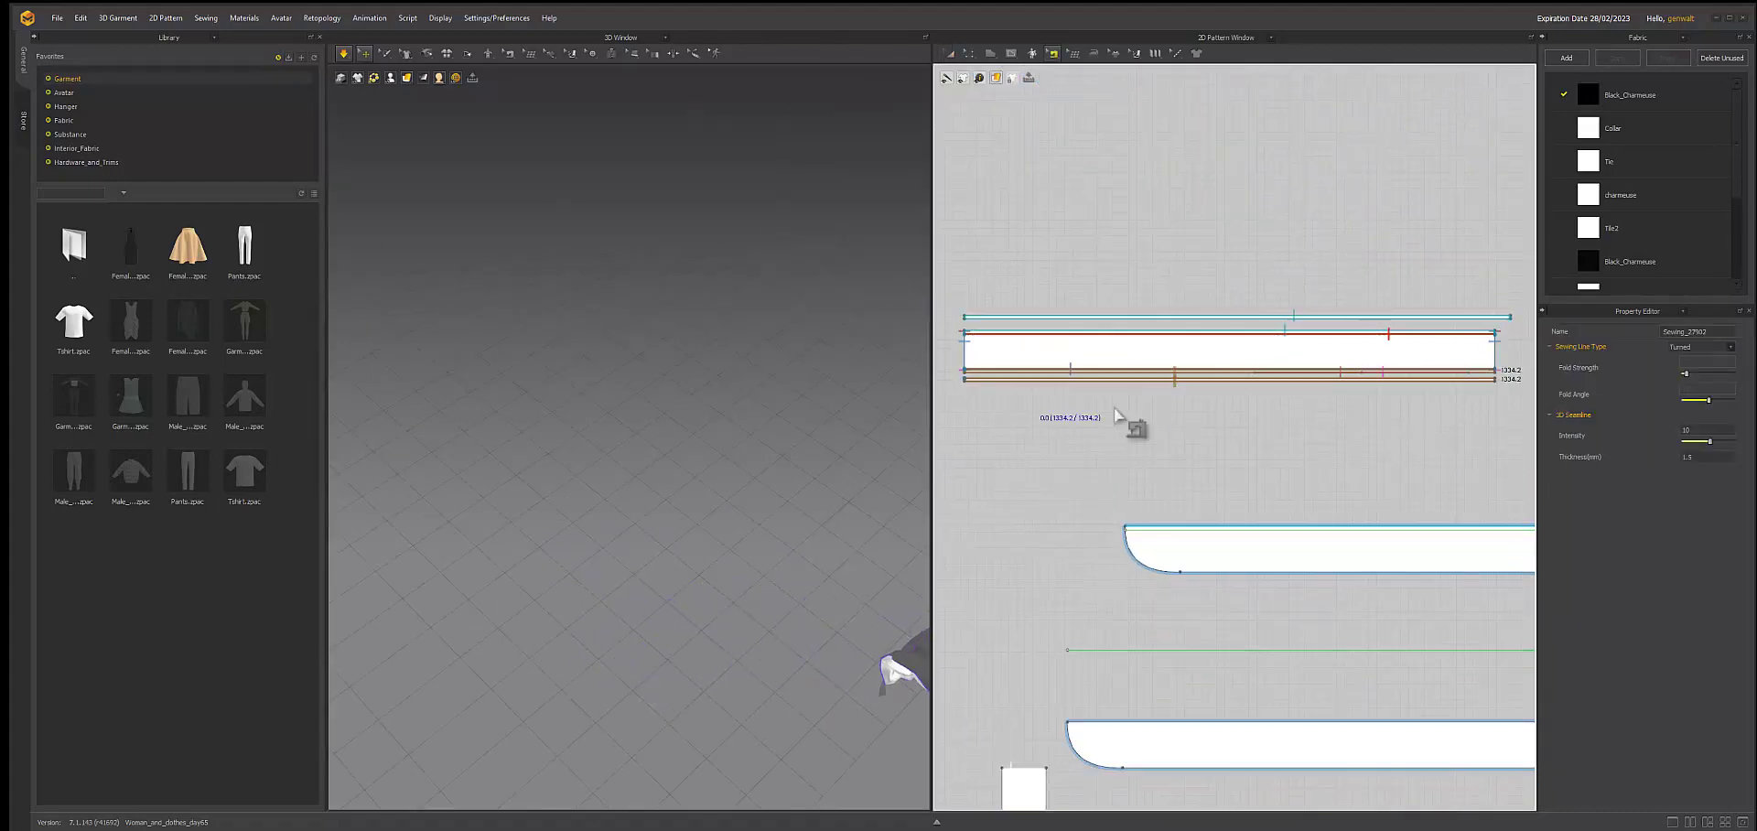
left_click_drag(927, 305, 688, 321)
left_click(738, 335)
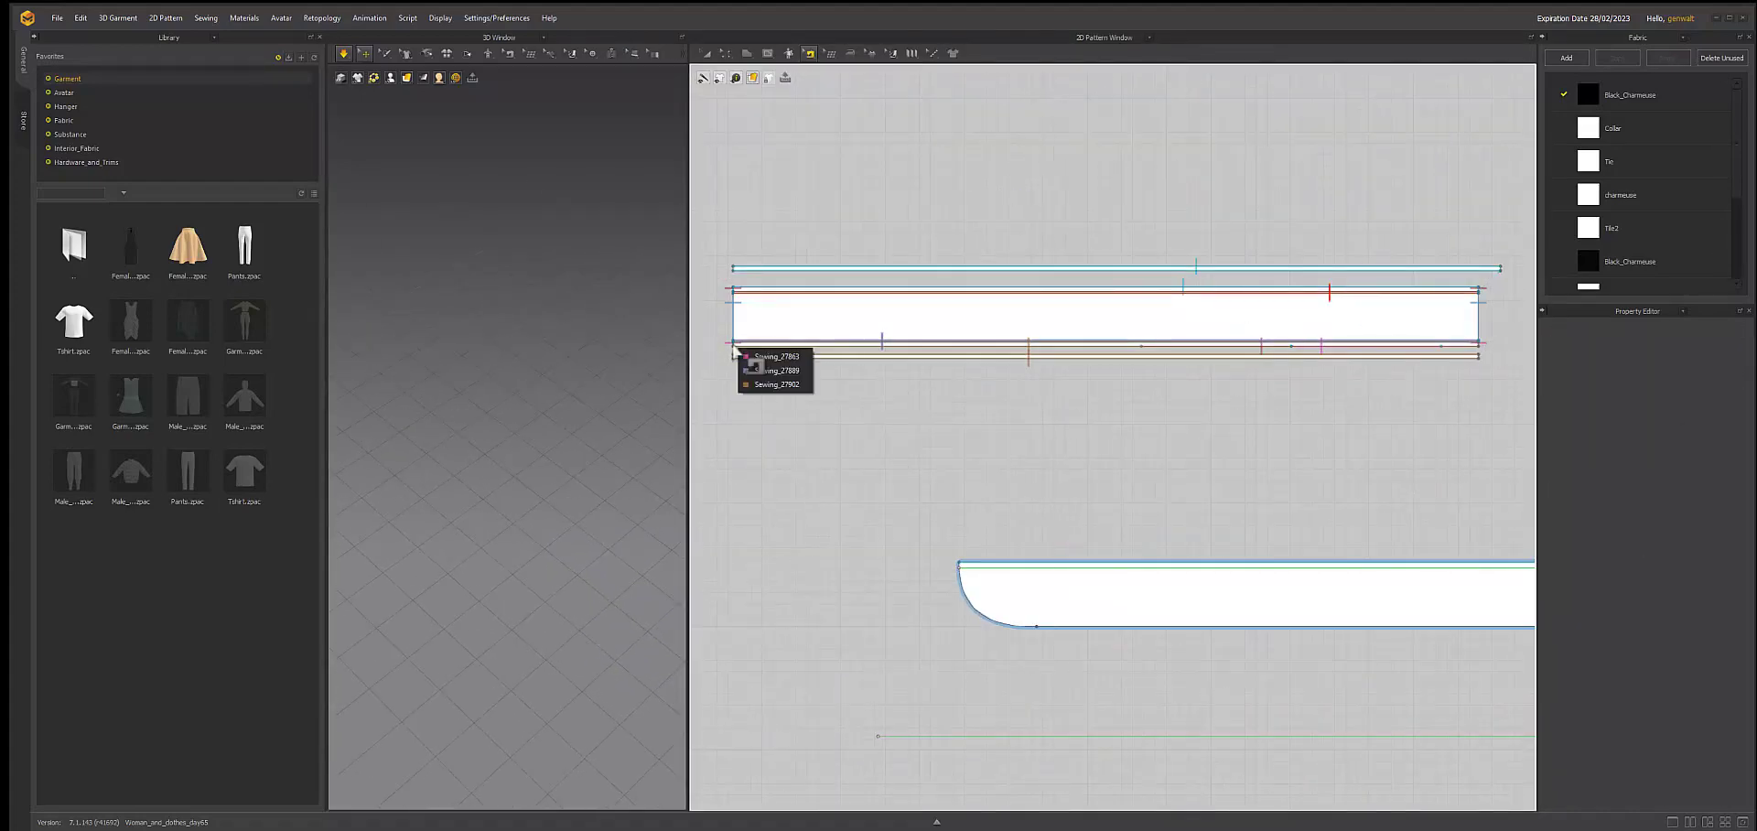
left_click(745, 335)
scroll(1059, 391, "down", 3)
scroll(953, 345, "up", 3)
scroll(804, 337, "down", 3)
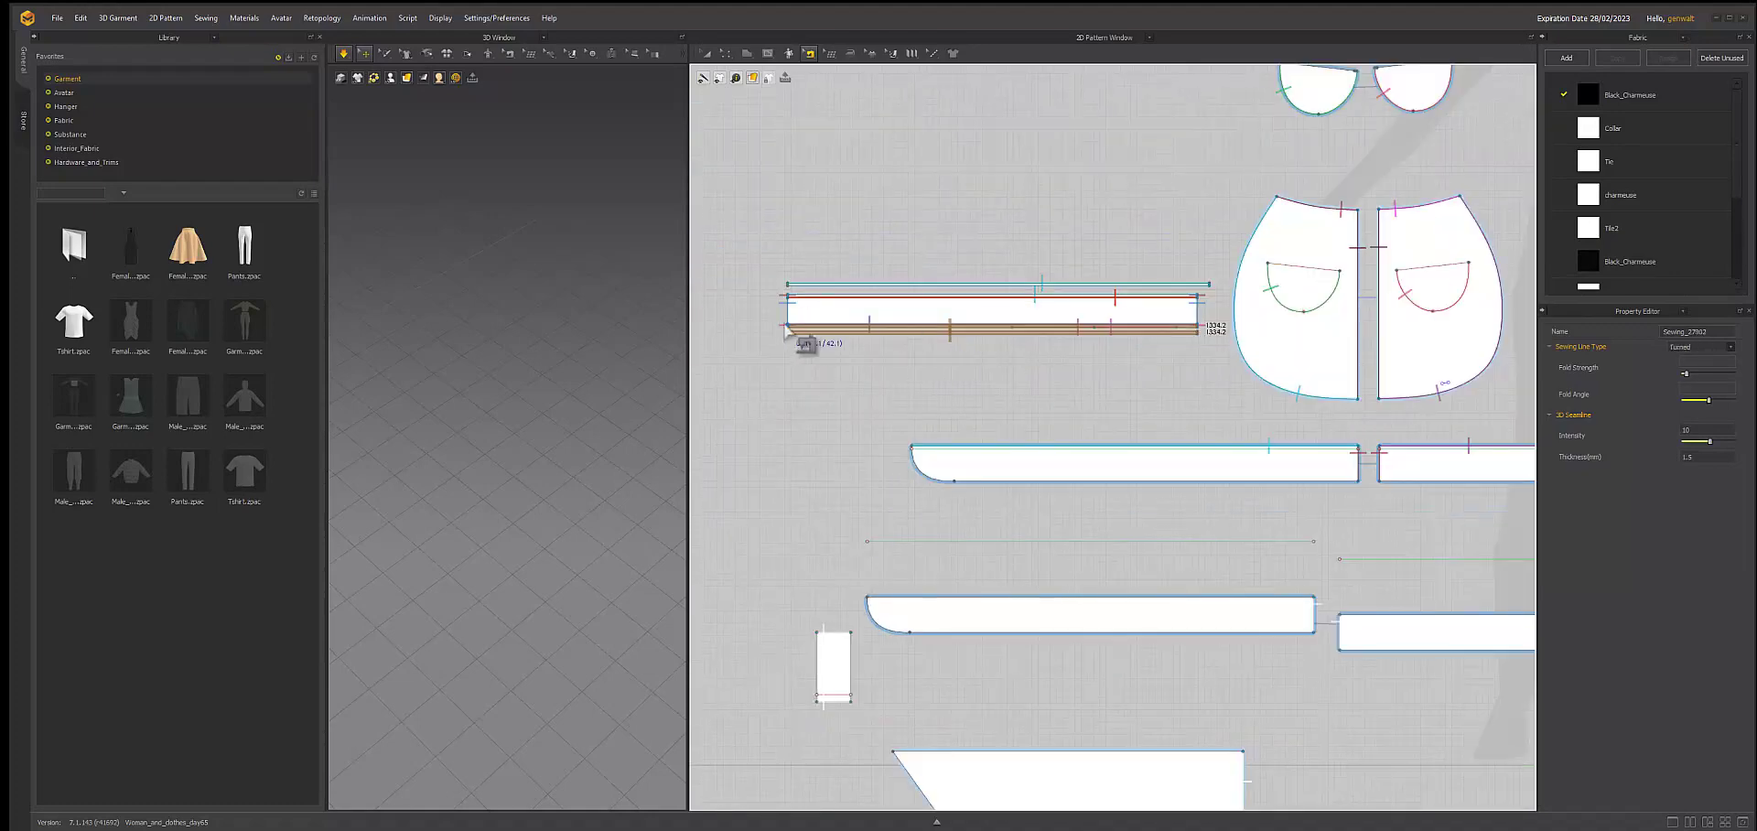
scroll(810, 337, "up", 4)
scroll(906, 361, "down", 3)
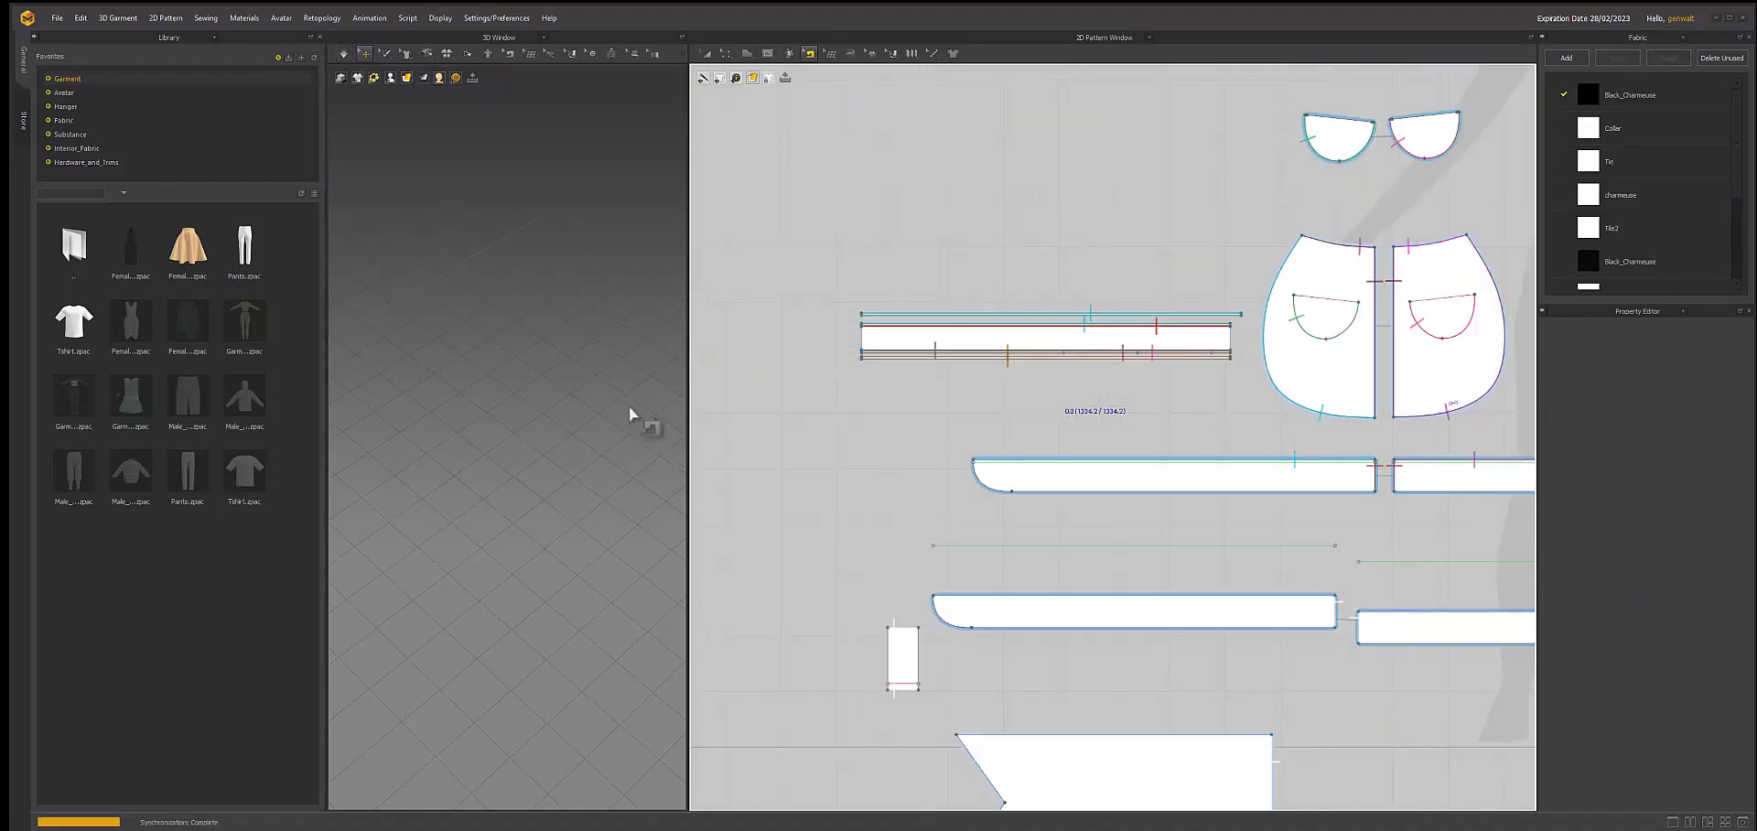
- Pull the apron open on the floor in the simulation and enlarge the 3D view around it
right_click(585, 525)
left_click(481, 514)
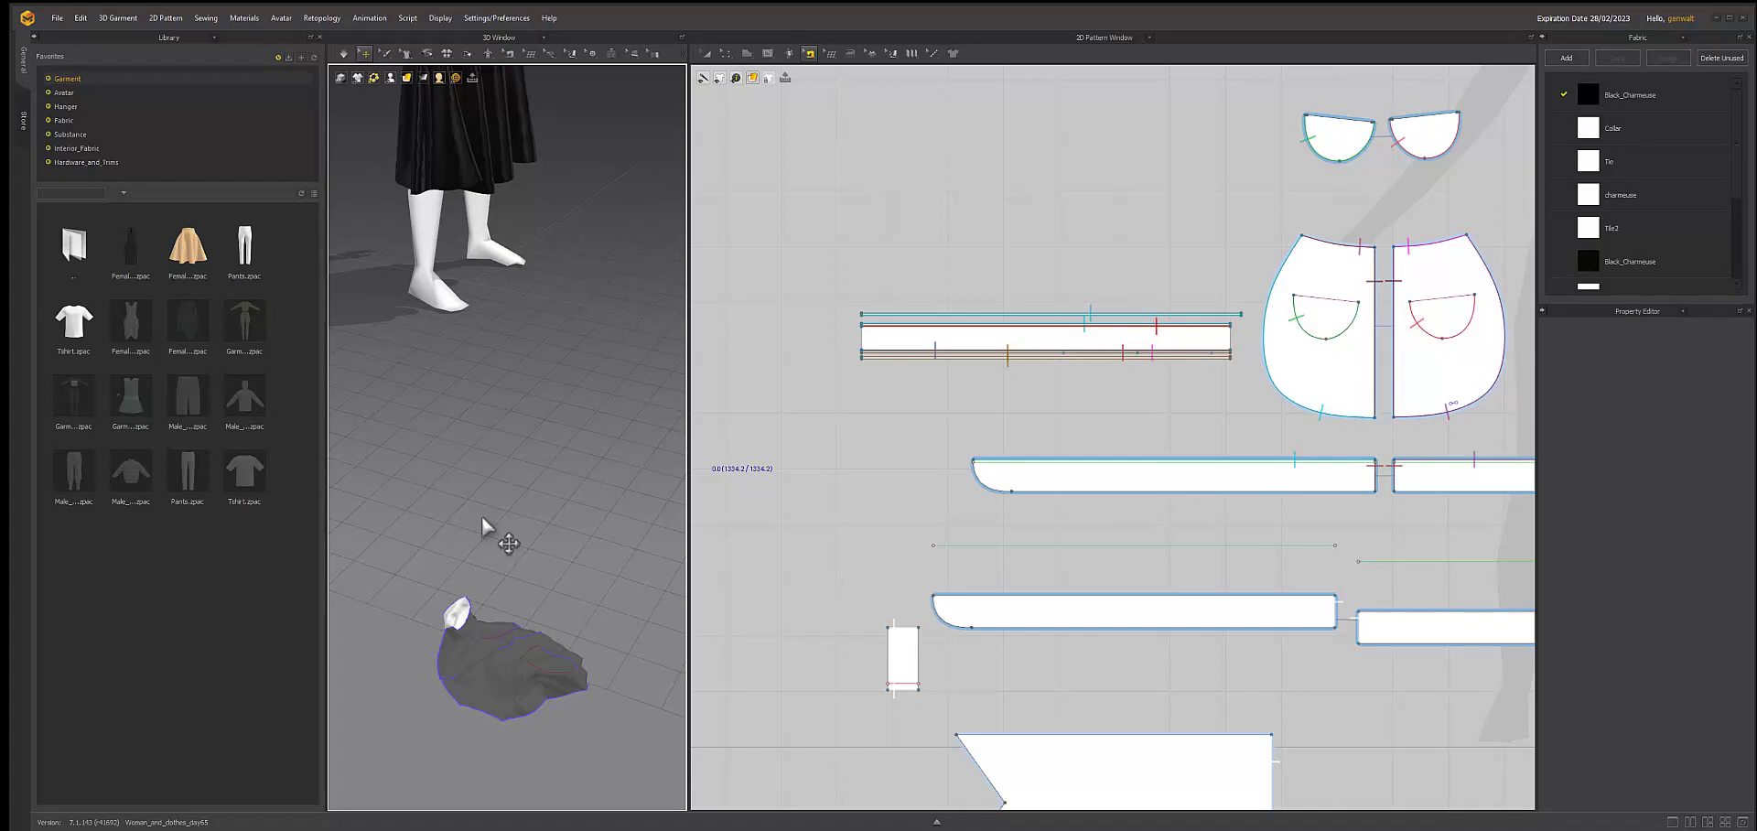
left_click_drag(512, 664, 575, 582)
left_click(469, 77)
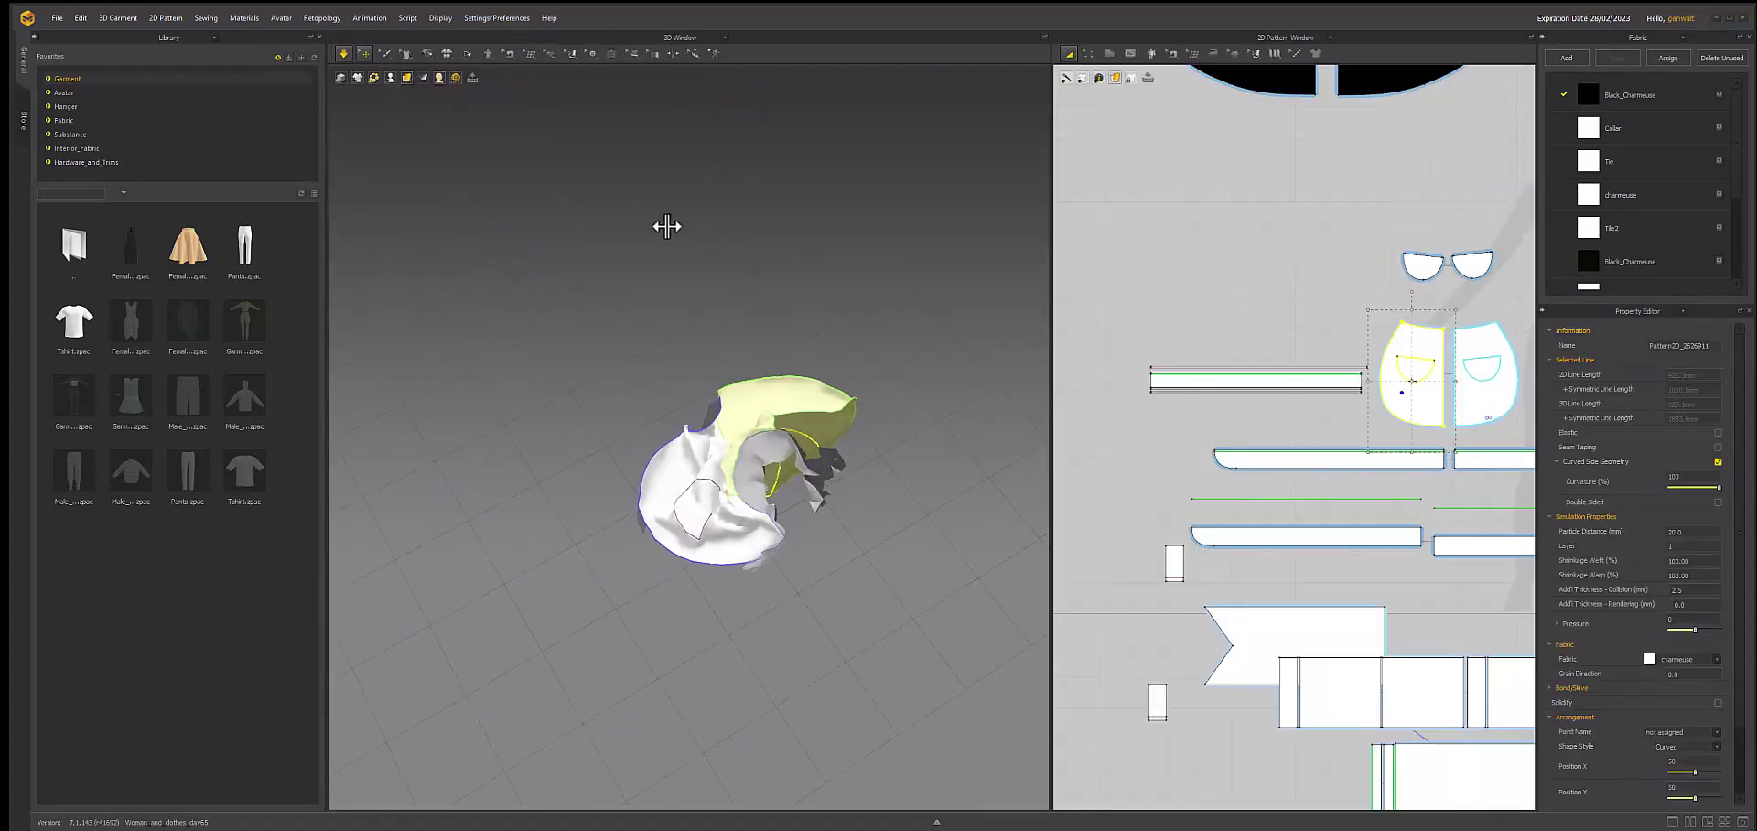
- Try the Pin (Box) and Tack tools on the apron's mesh in the 3D view
left_click(364, 54)
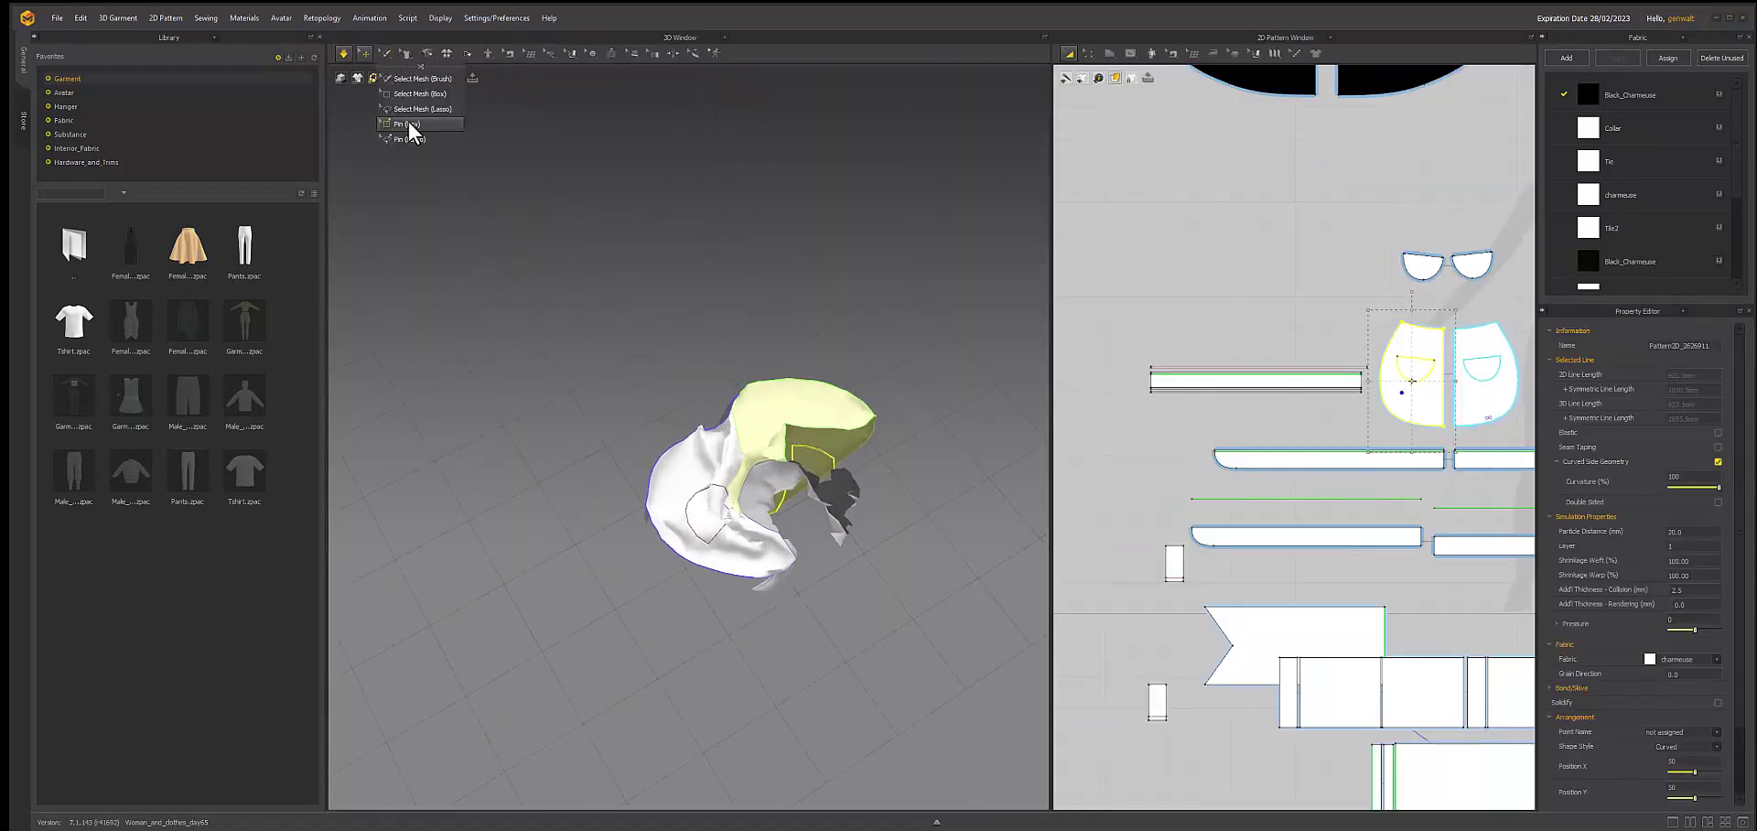
left_click(408, 119)
left_click(388, 51)
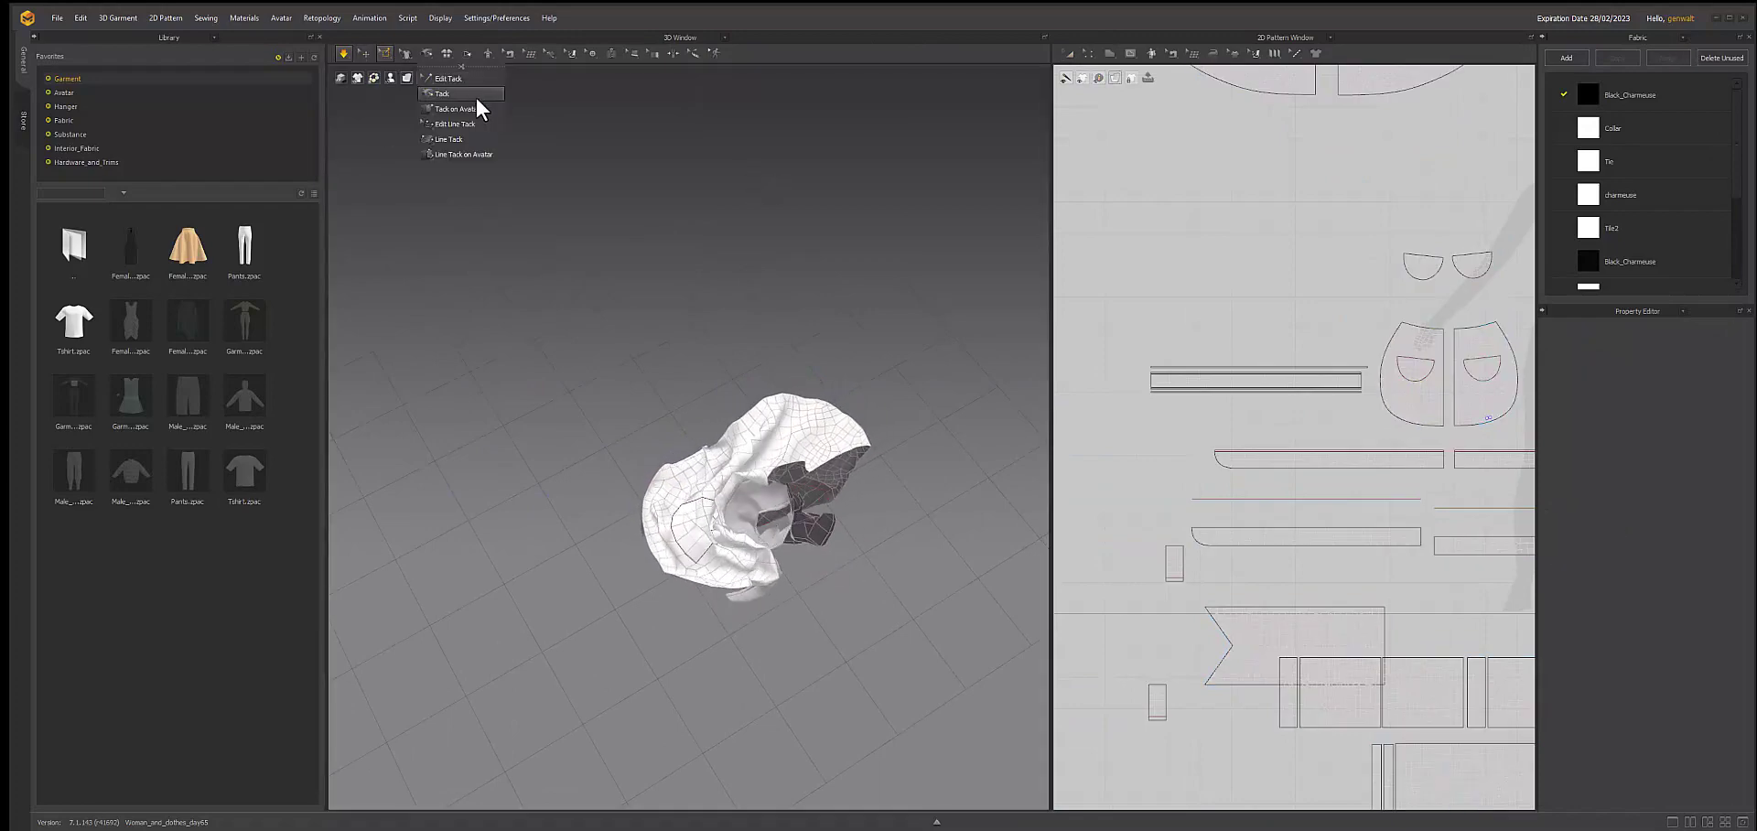
left_click(475, 95)
left_click_drag(782, 474, 885, 519)
left_click(453, 78)
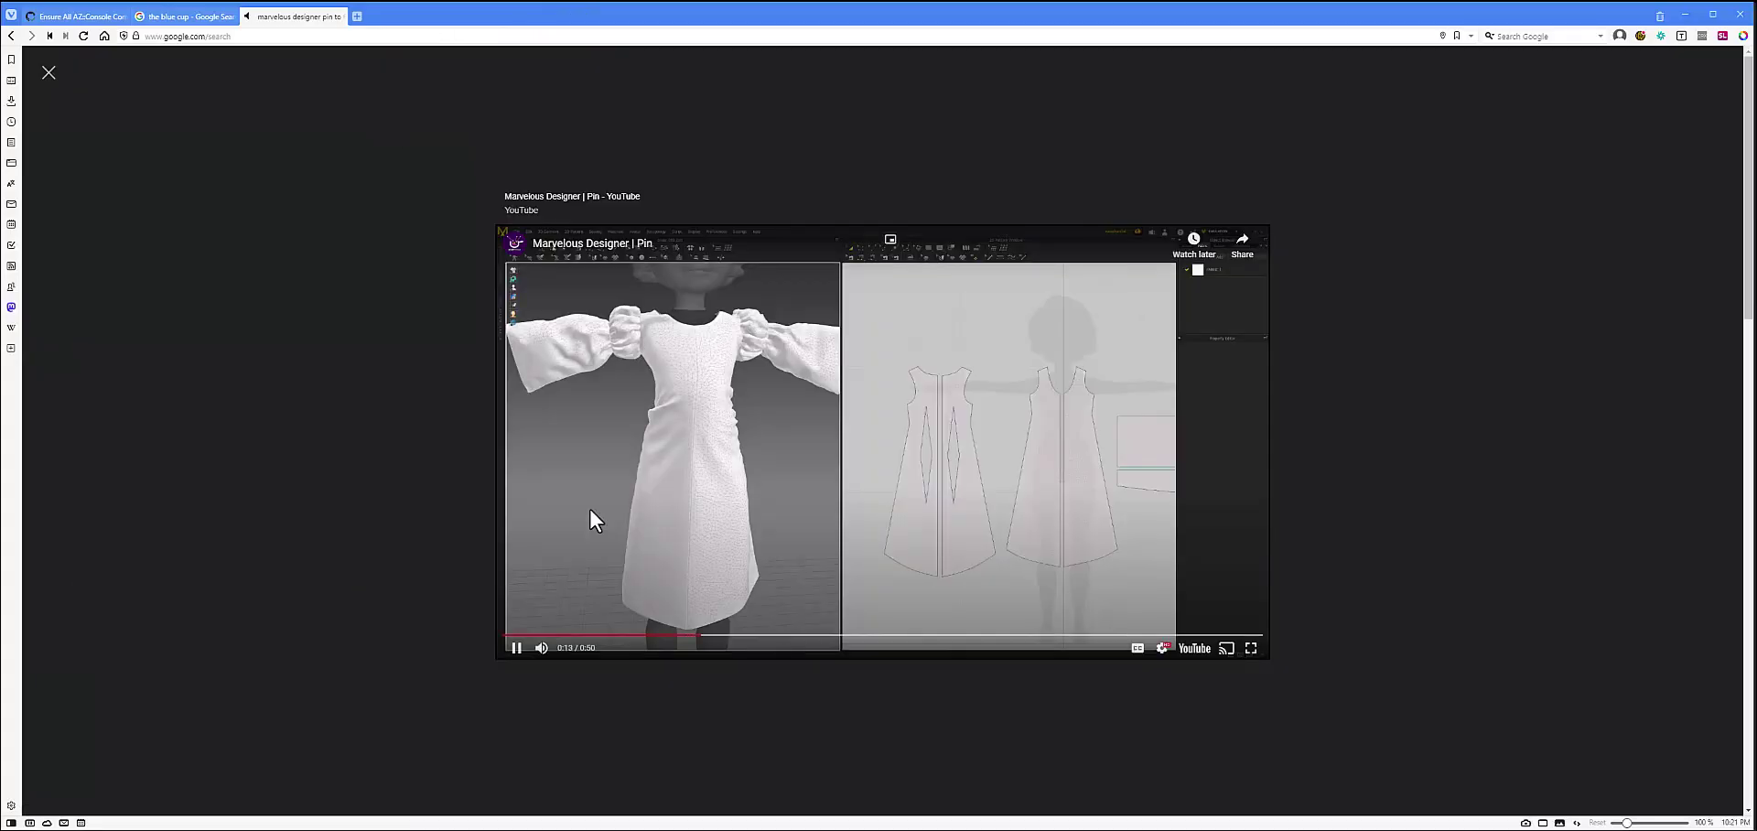
- Switch to the web browser and watch the "Marvelous Designer | Pin" YouTube video
left_click(1238, 641)
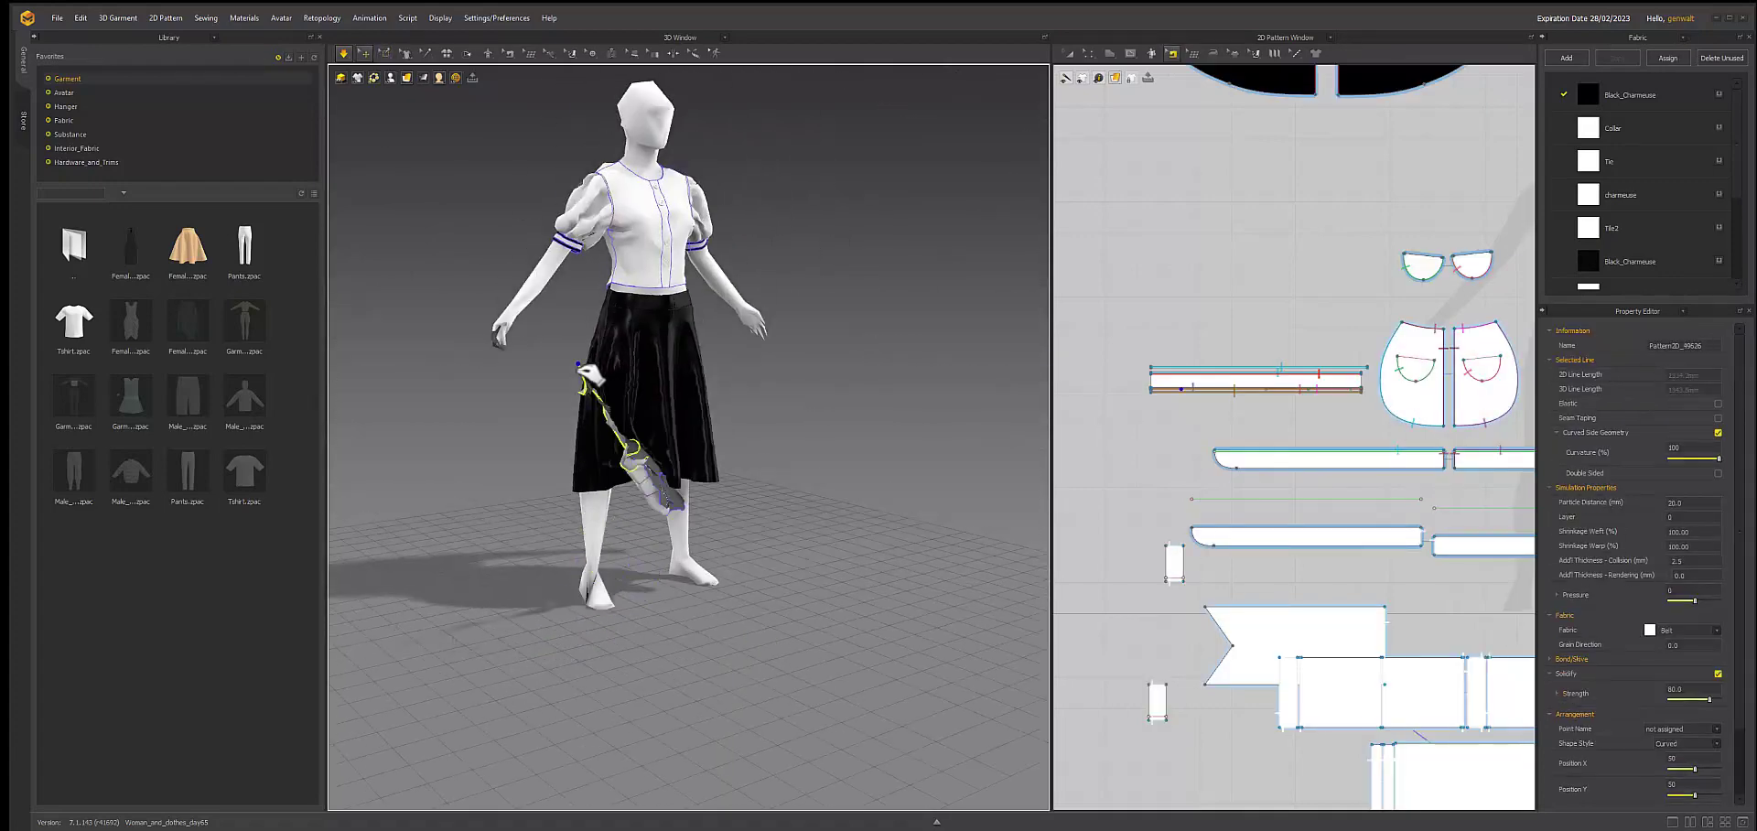
- Pull the apron away from the skirt and across the floor in the running simulation
mouse_move(590, 373)
left_mouse_down()
mouse_move(765, 70)
mouse_move(843, 137)
mouse_move(600, 357)
left_mouse_up()
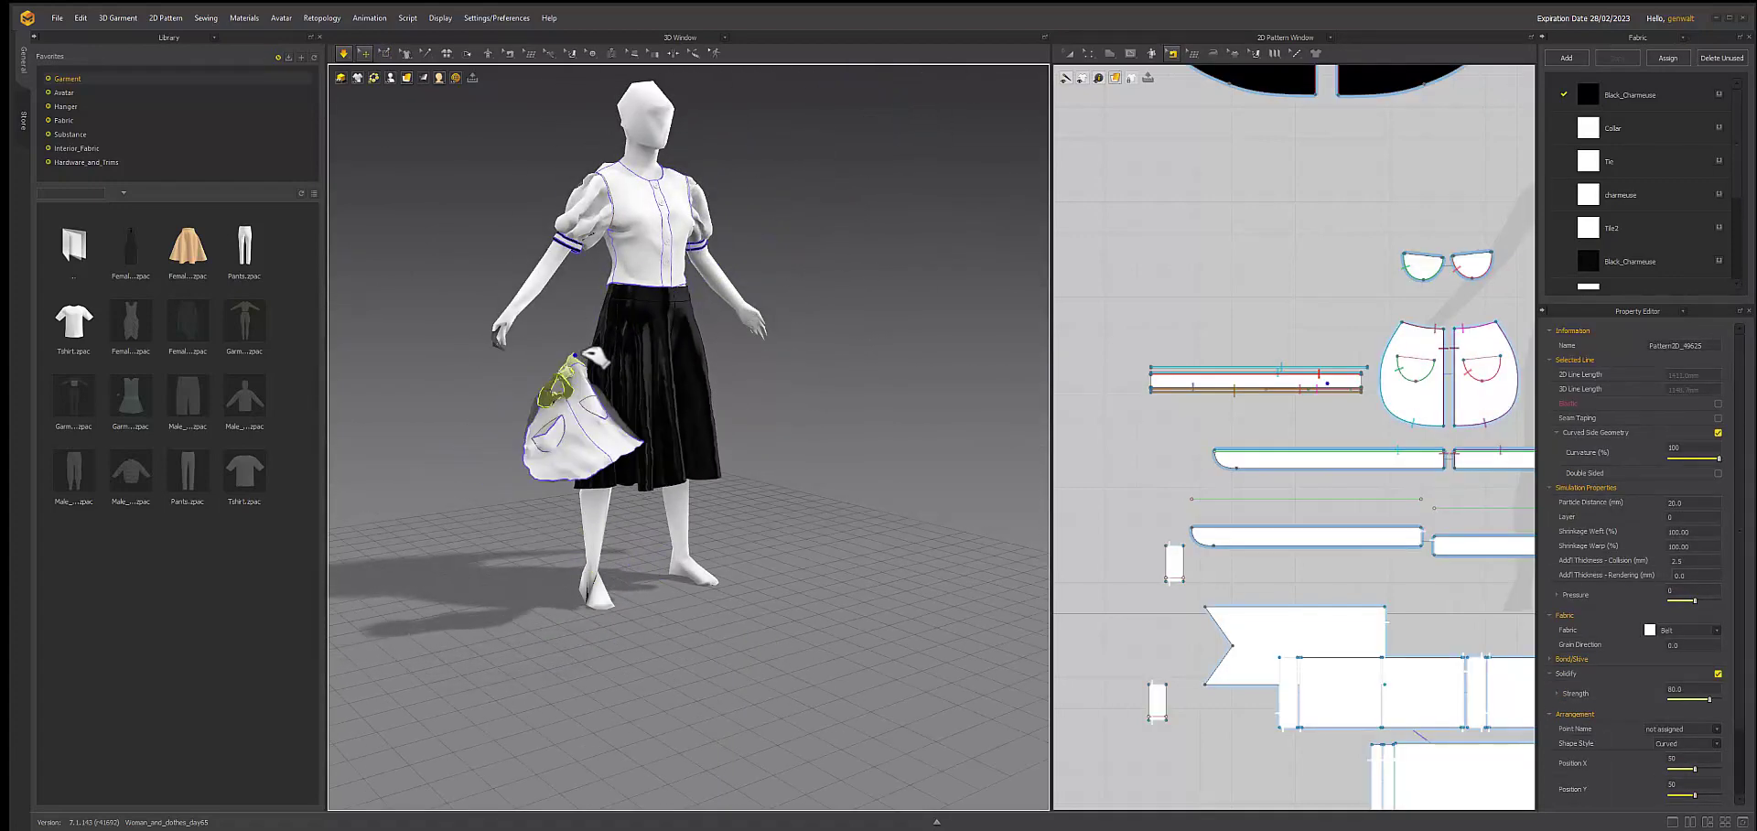
right_click_drag(659, 366, 676, 471)
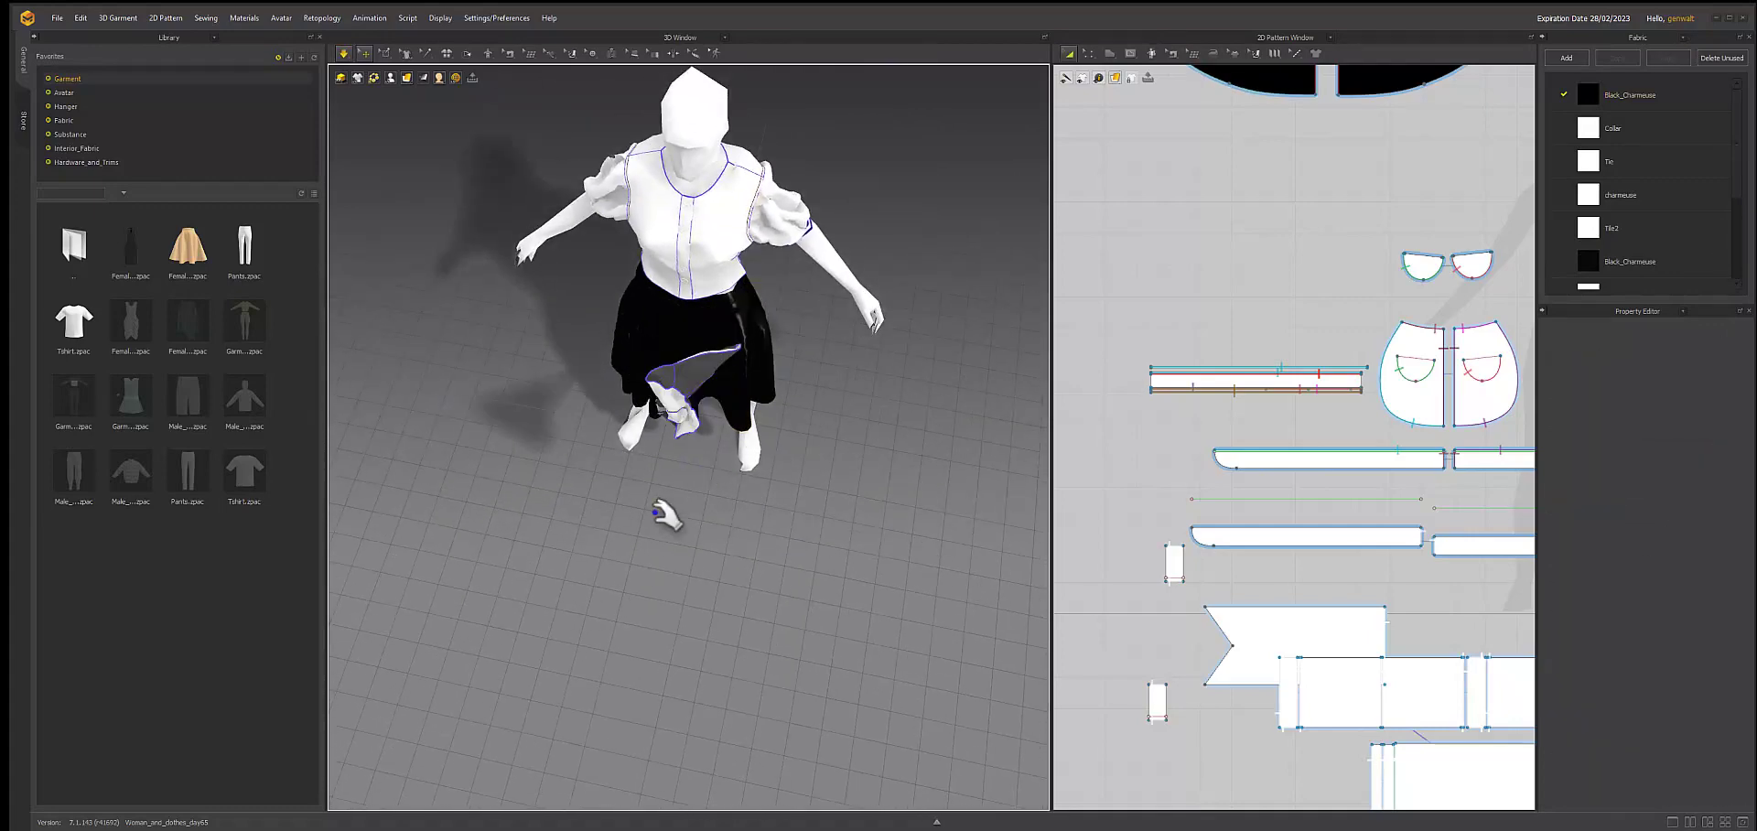
left_click(346, 53)
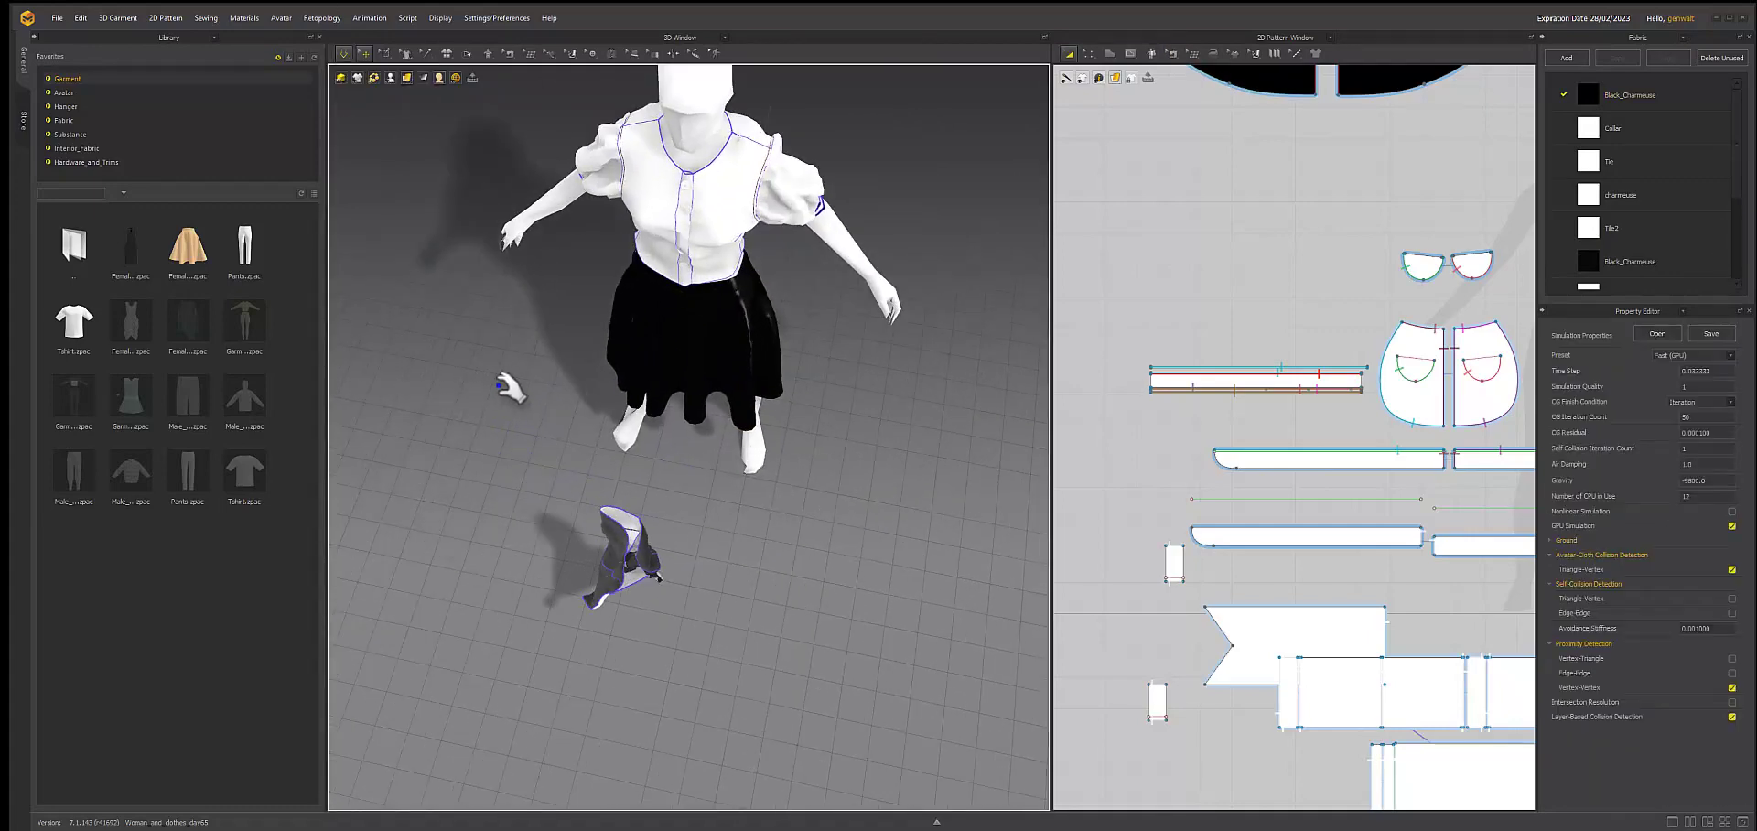
scroll(689, 425, "up", 3)
left_click(647, 627)
left_click_drag(759, 774, 401, 588)
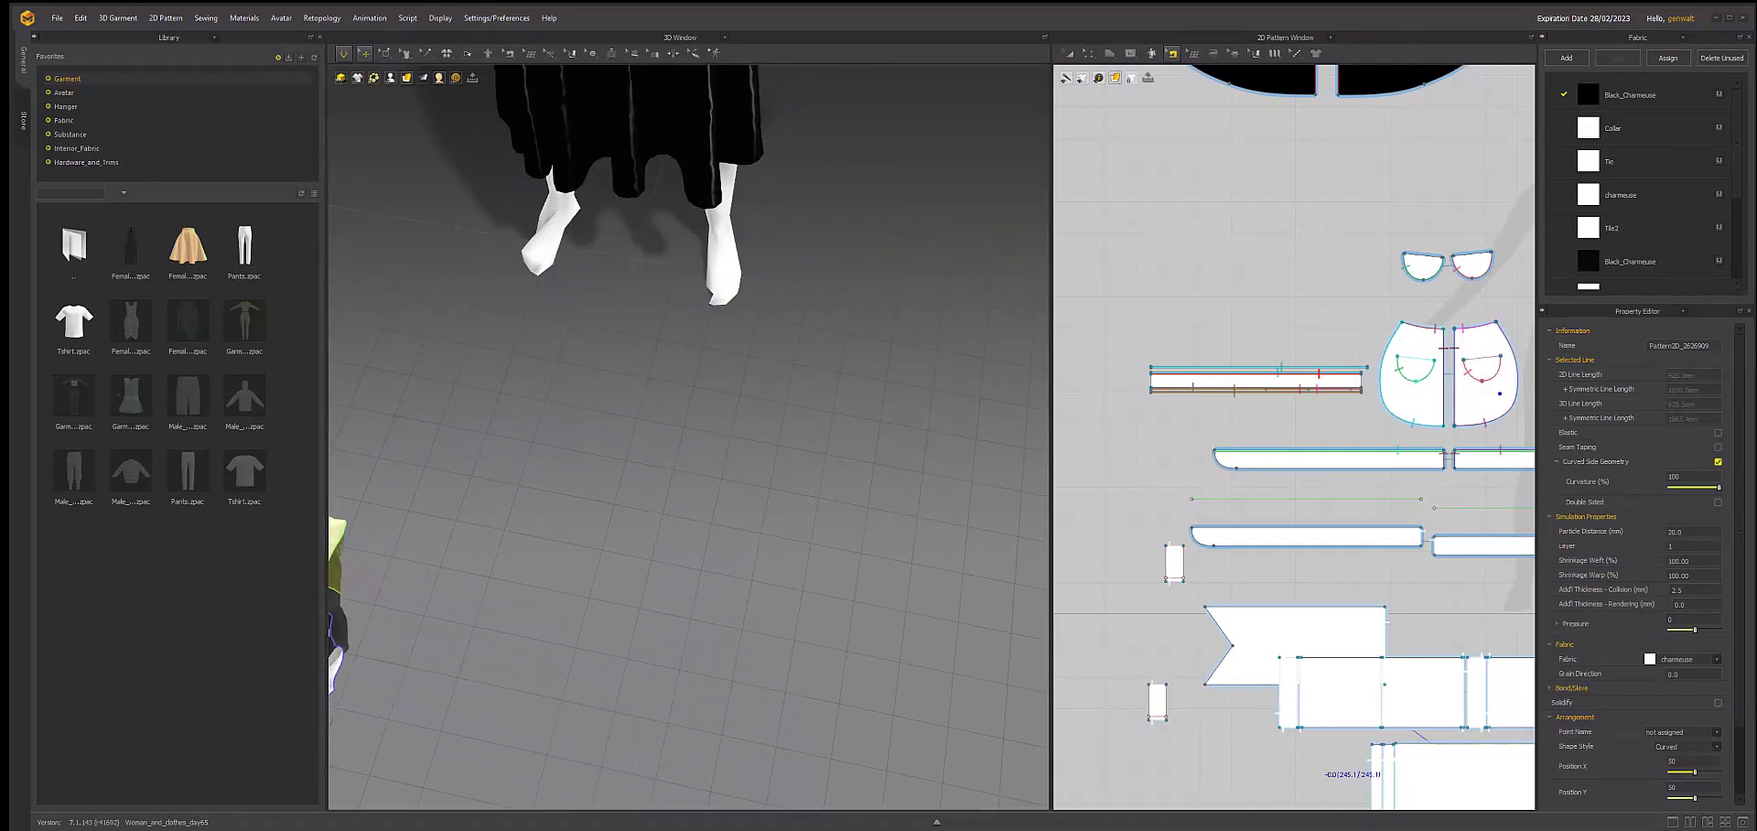
- Align the paired elastic lines and the long strip patterns below the apron in the 2D layout
middle_click_drag(403, 585, 705, 549)
scroll(1327, 412, "down", 3)
left_click(1235, 448)
right_click_drag(824, 412, 797, 478)
right_click(1169, 447)
left_click(1302, 458)
left_click_drag(1112, 252, 1523, 448)
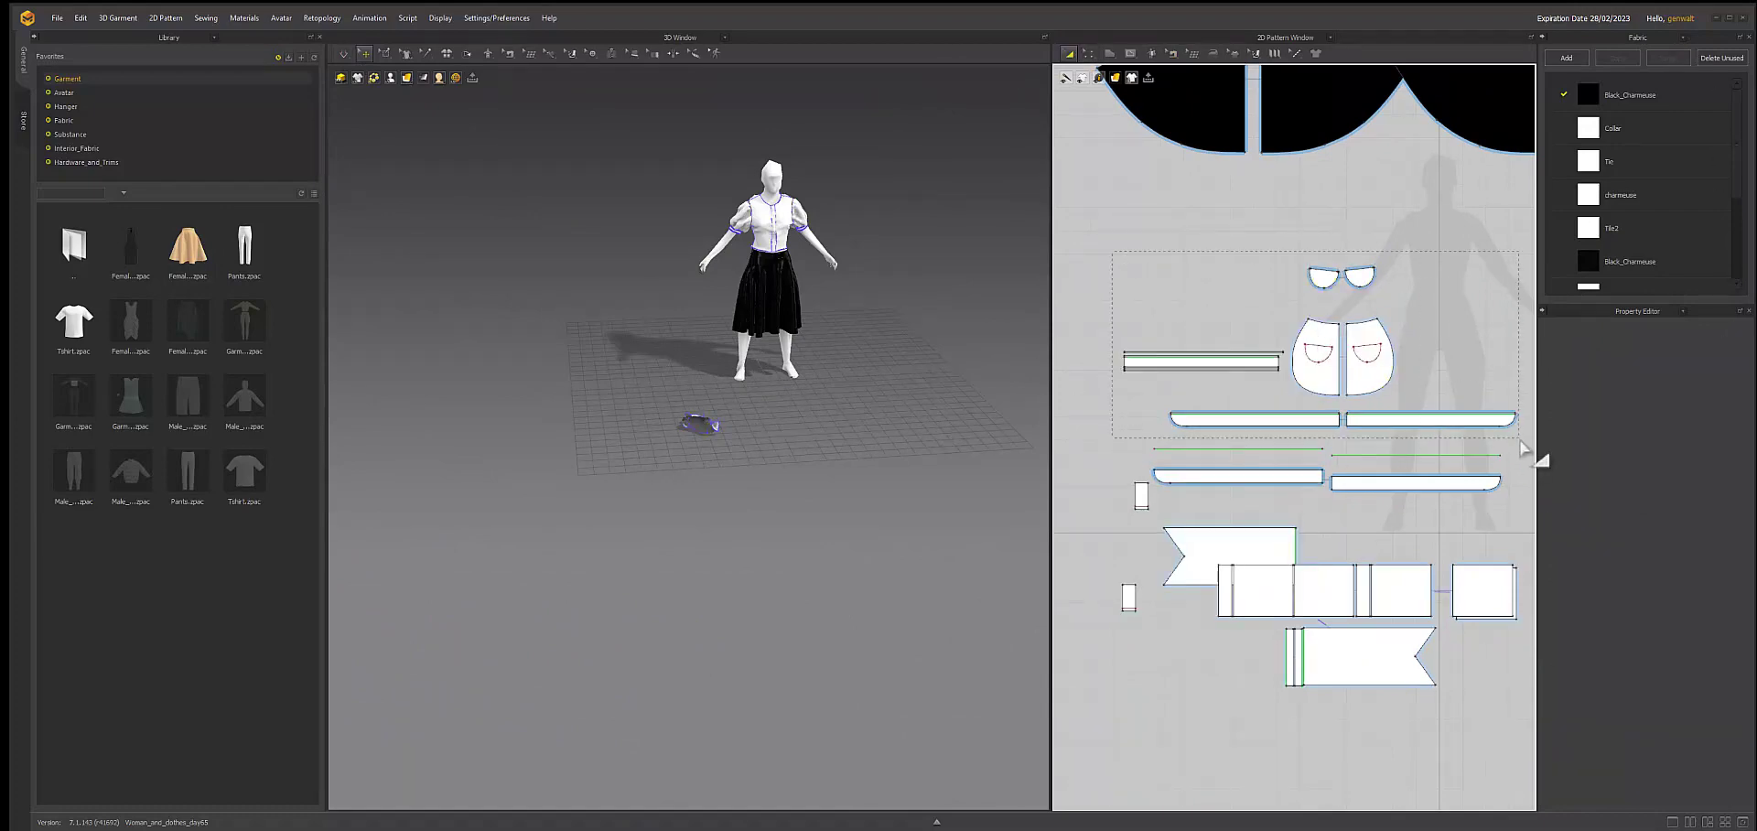
scroll(806, 431, "up", 5)
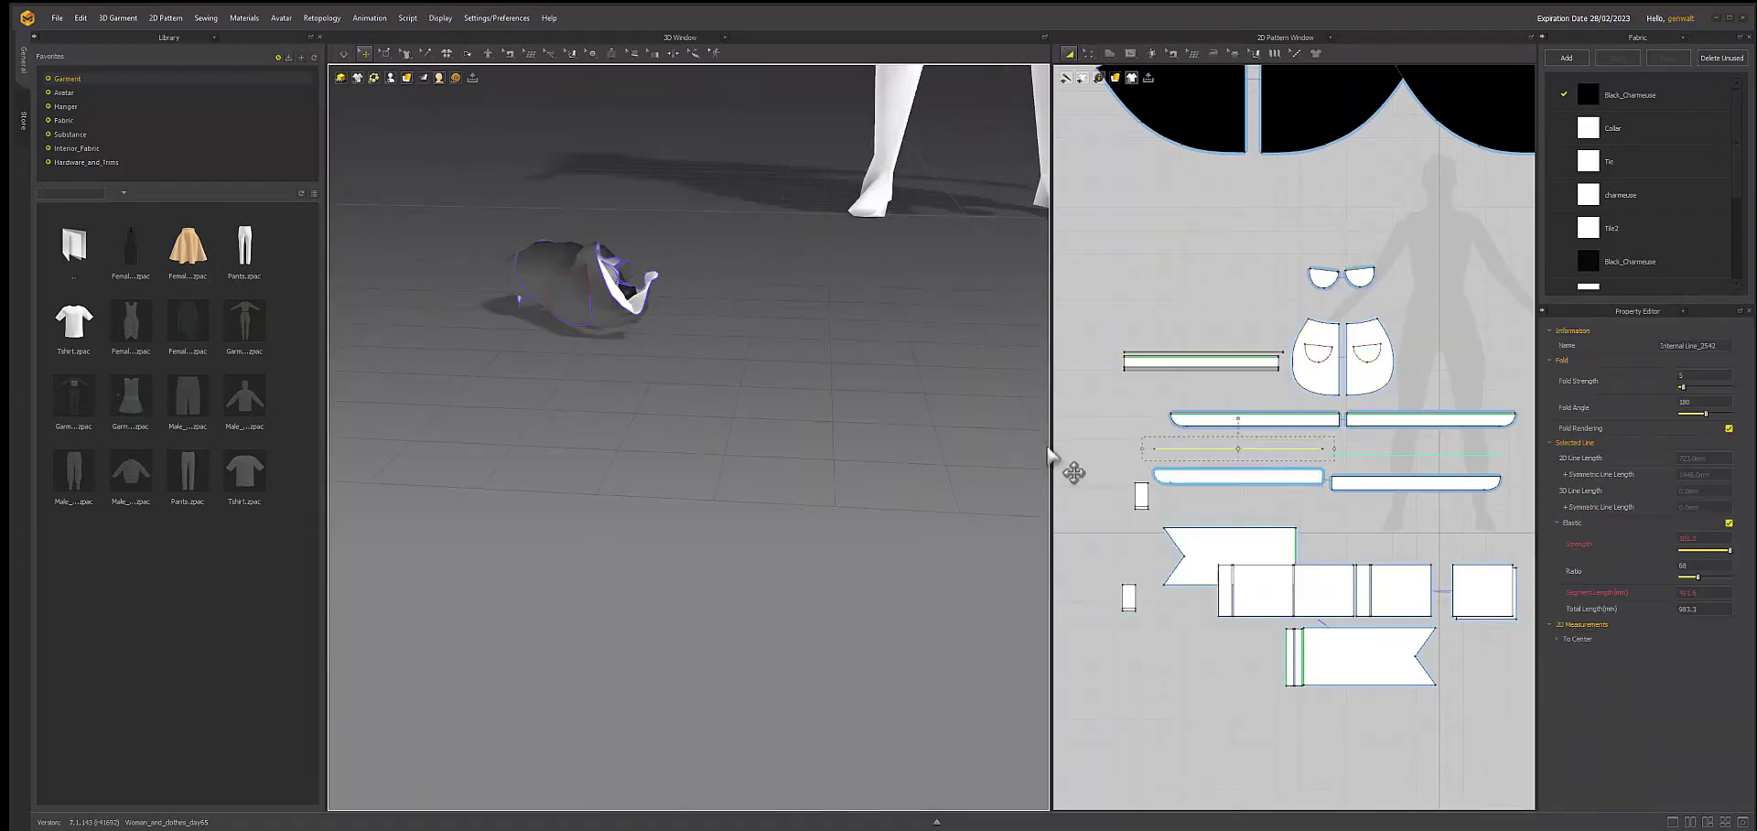
left_click(1296, 451)
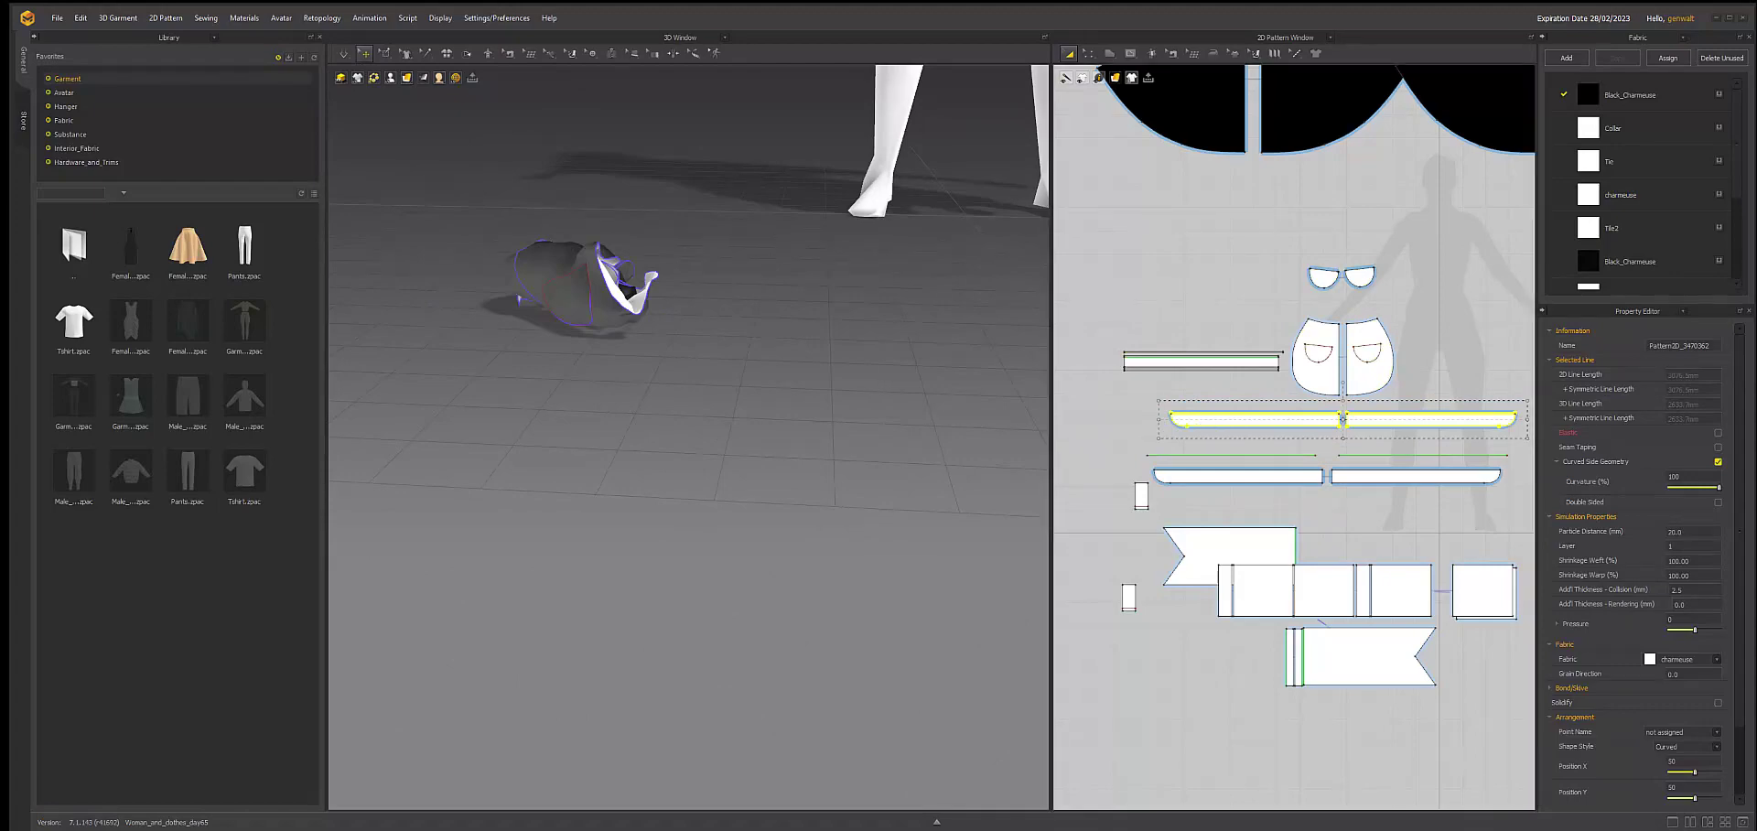
- Move the apron, its pockets, waistband and upper strips upward in the 2D layout and apply Strengthen to the apron patterns
right_click_drag(567, 348, 458, 411)
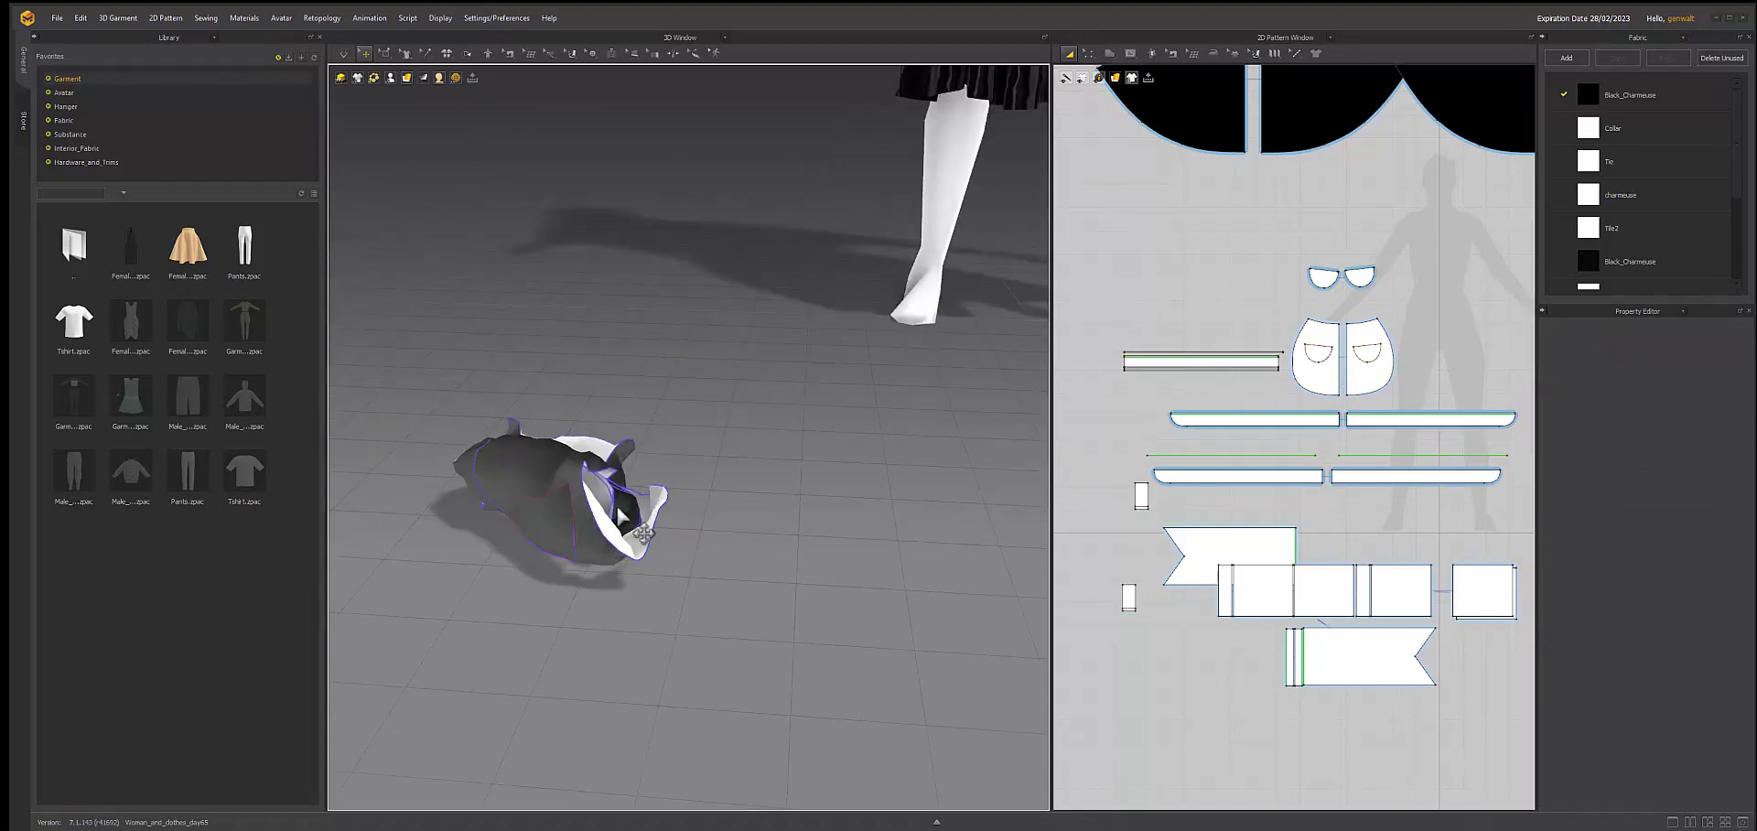
left_click_drag(1514, 462, 1515, 462)
left_click_drag(1329, 284, 1329, 251)
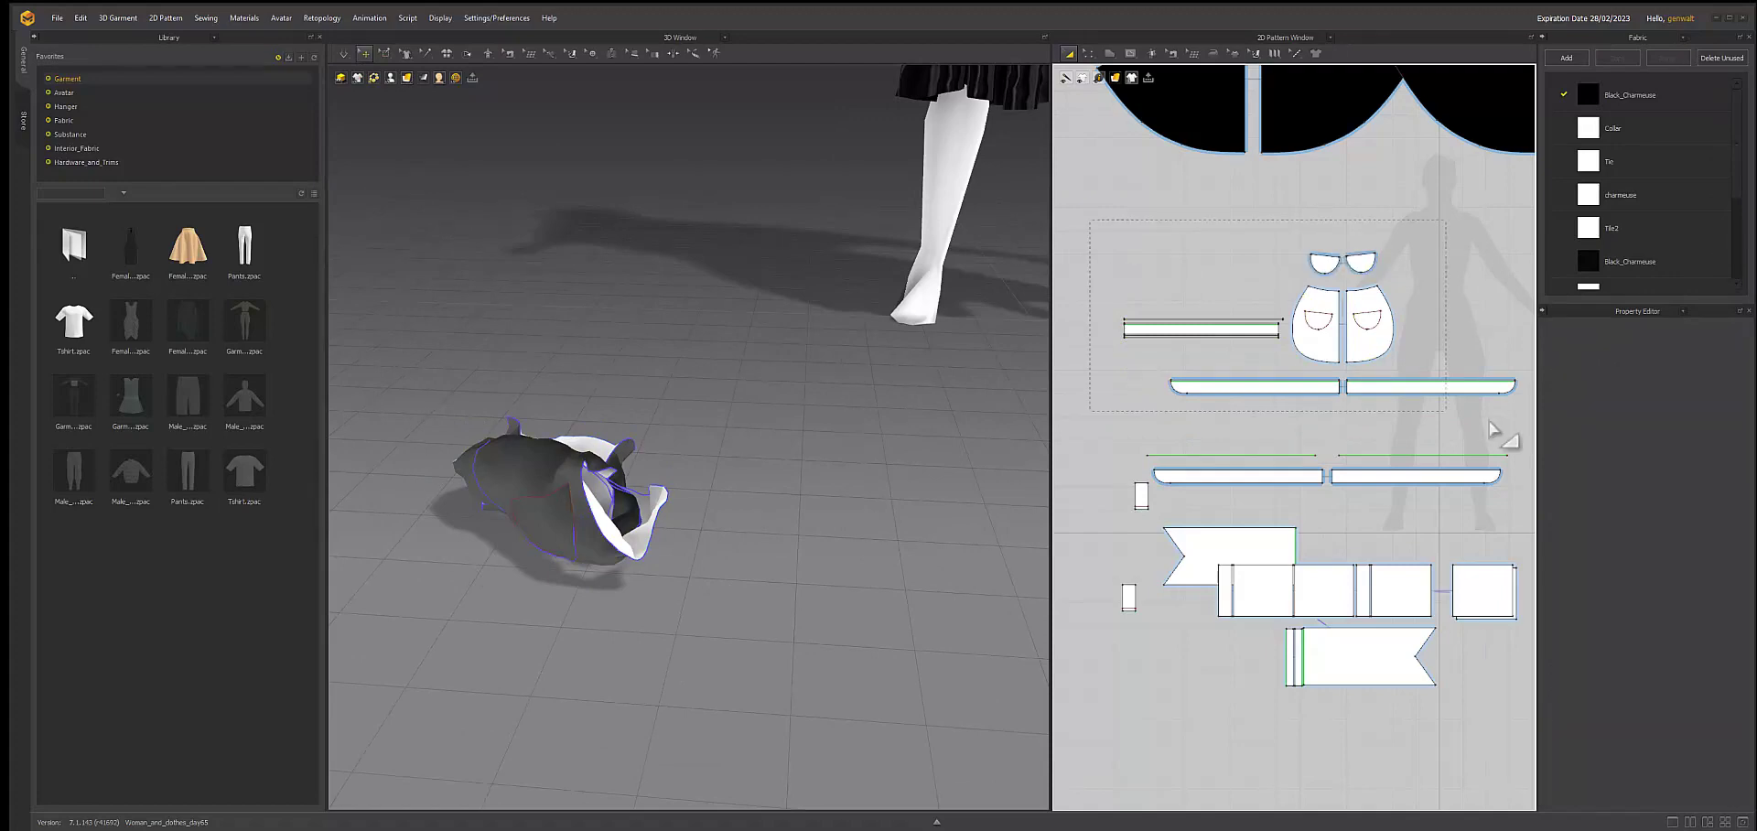
right_click(1393, 380)
left_click(1464, 718)
- Spread the apron open in the simulation by pinning its outer edges and pulling on its fabric and twisted waistband
scroll(595, 549, "up", 4)
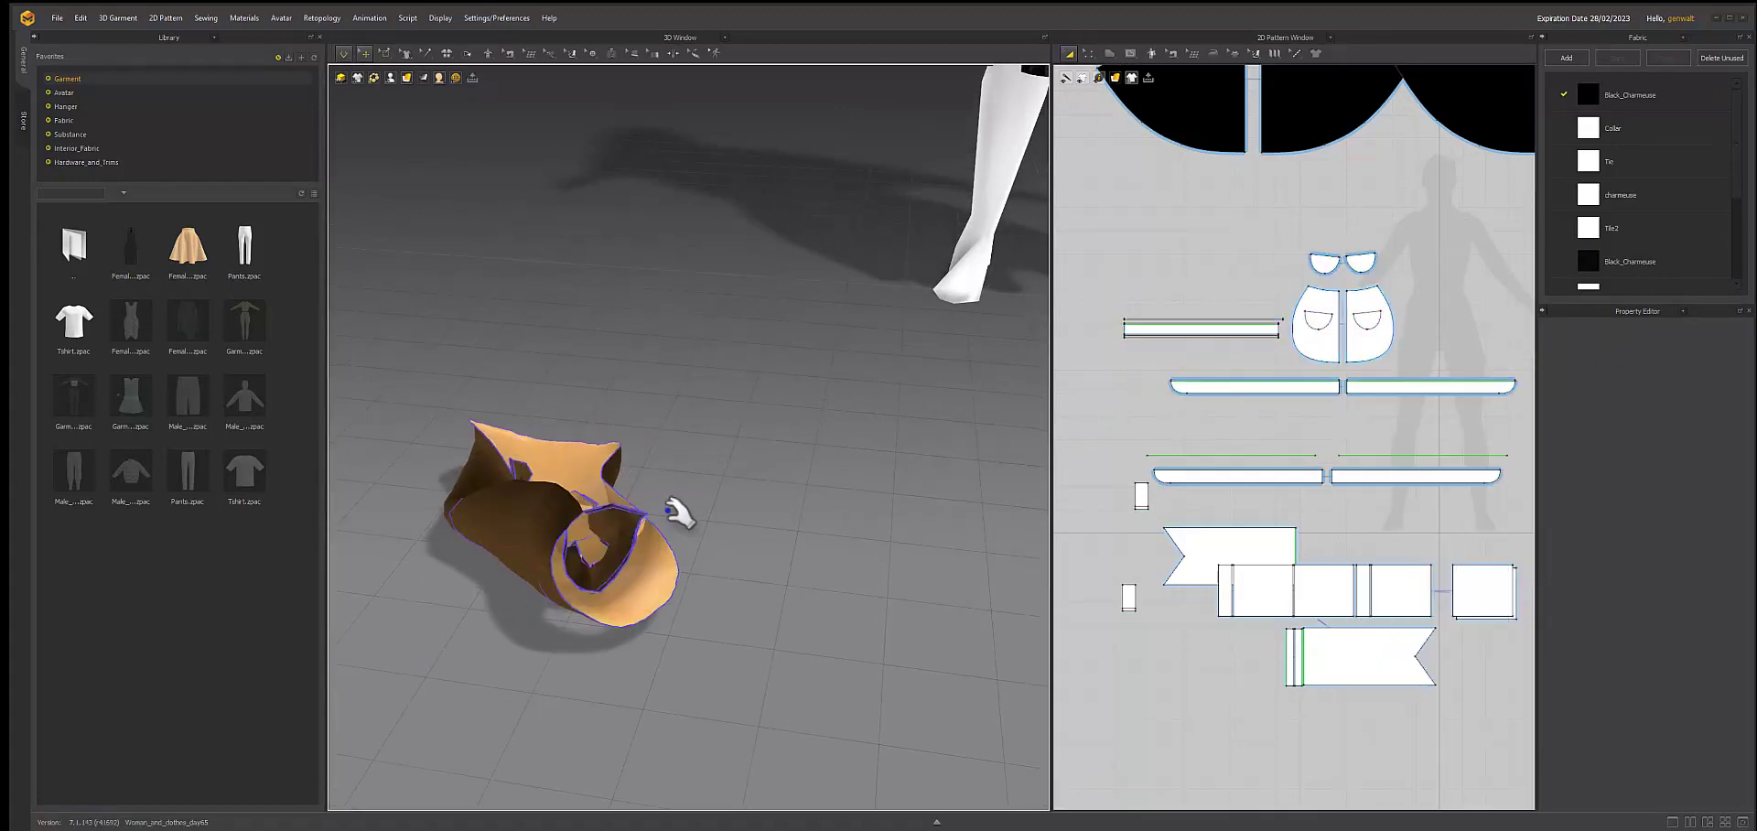
left_click_drag(677, 514, 783, 478)
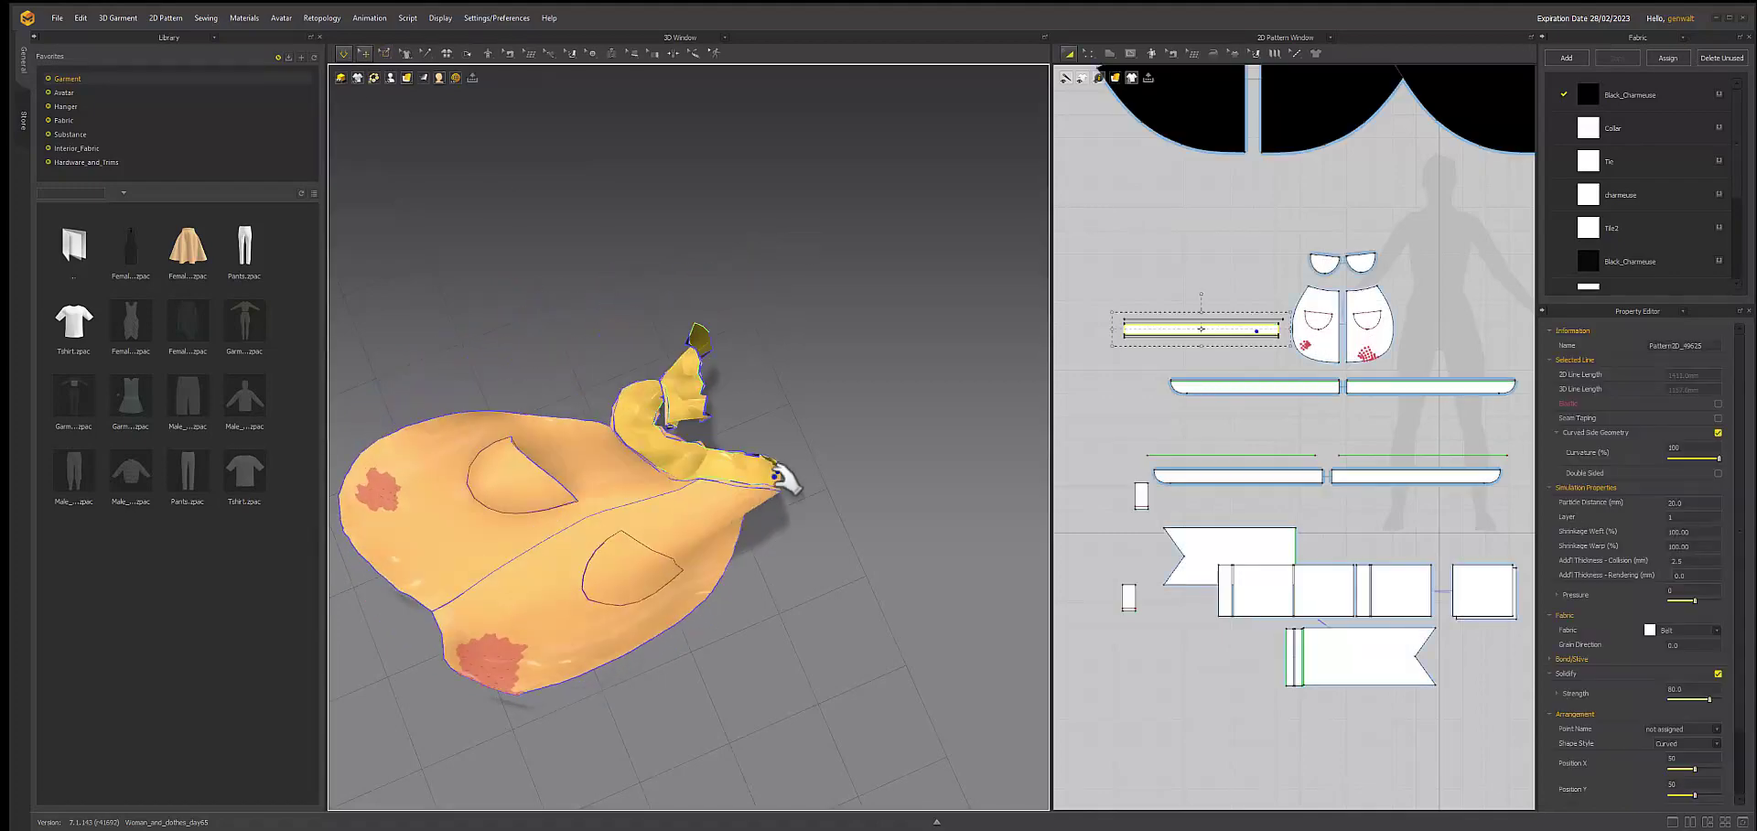
scroll(659, 600, "down", 5)
right_click_drag(659, 601, 546, 530)
scroll(693, 394, "up", 5)
left_click(693, 394)
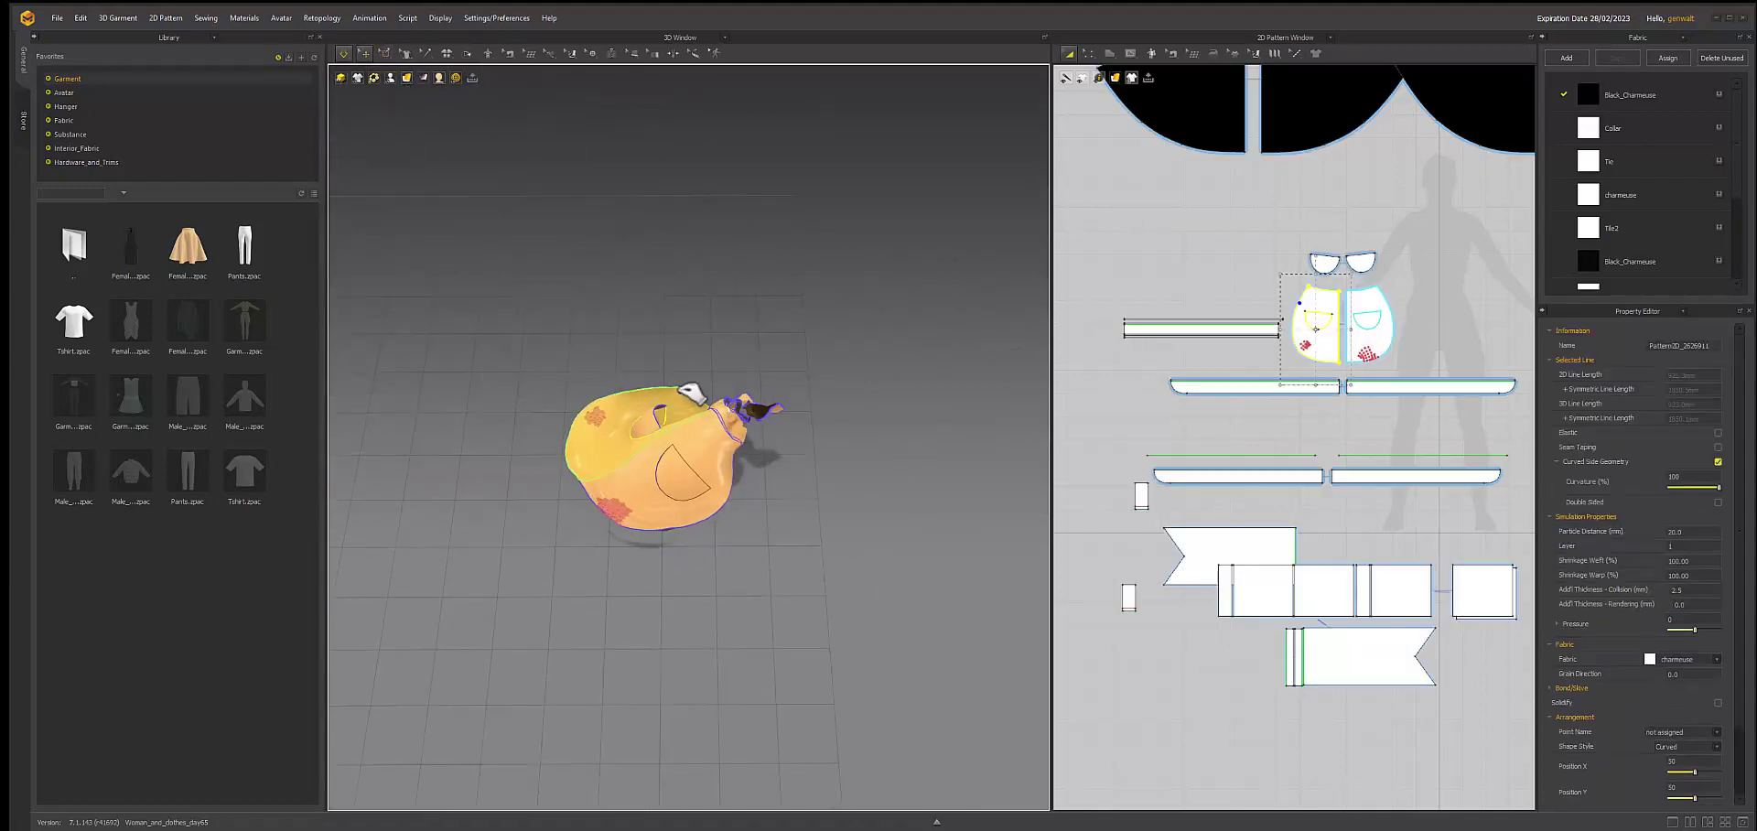
left_click_drag(693, 393, 631, 474)
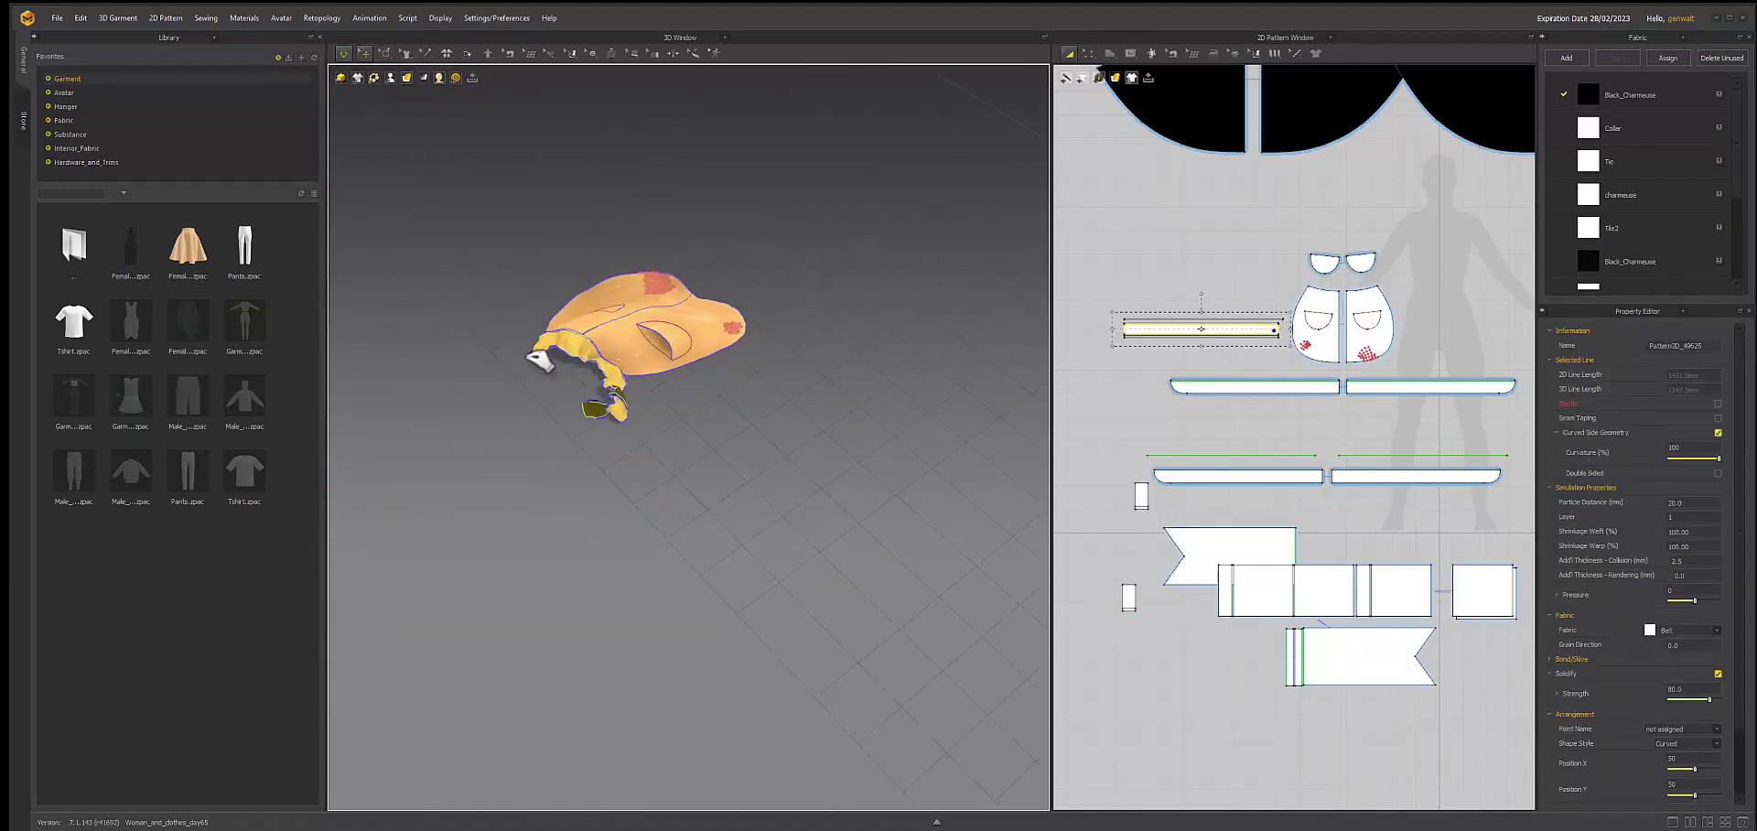
left_click_drag(540, 361, 525, 332)
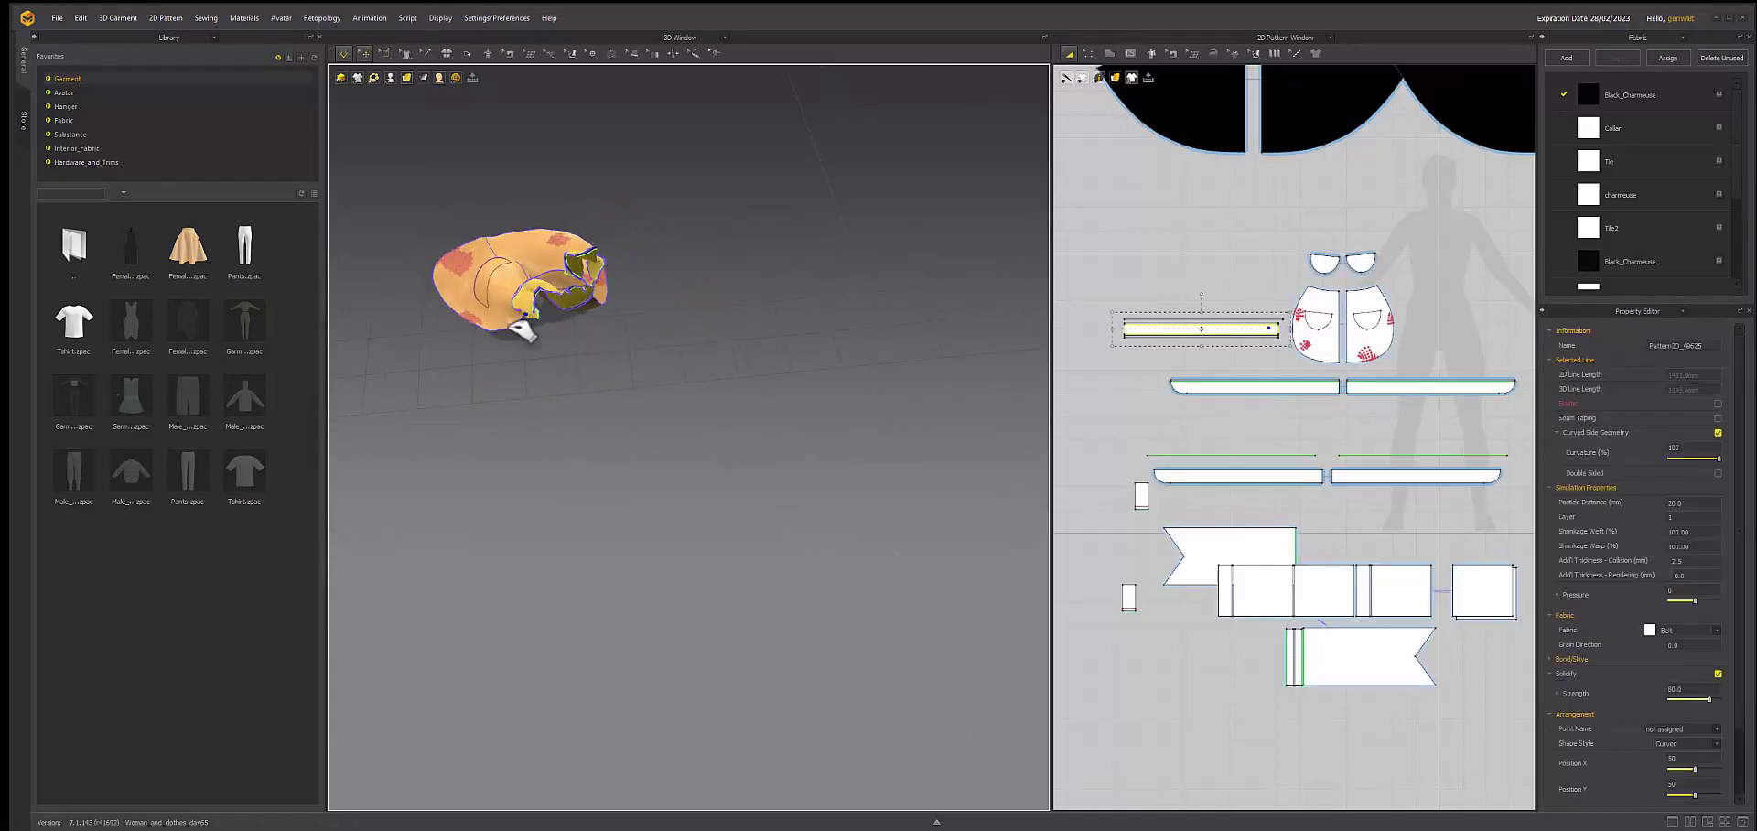
right_click_drag(524, 331, 709, 388)
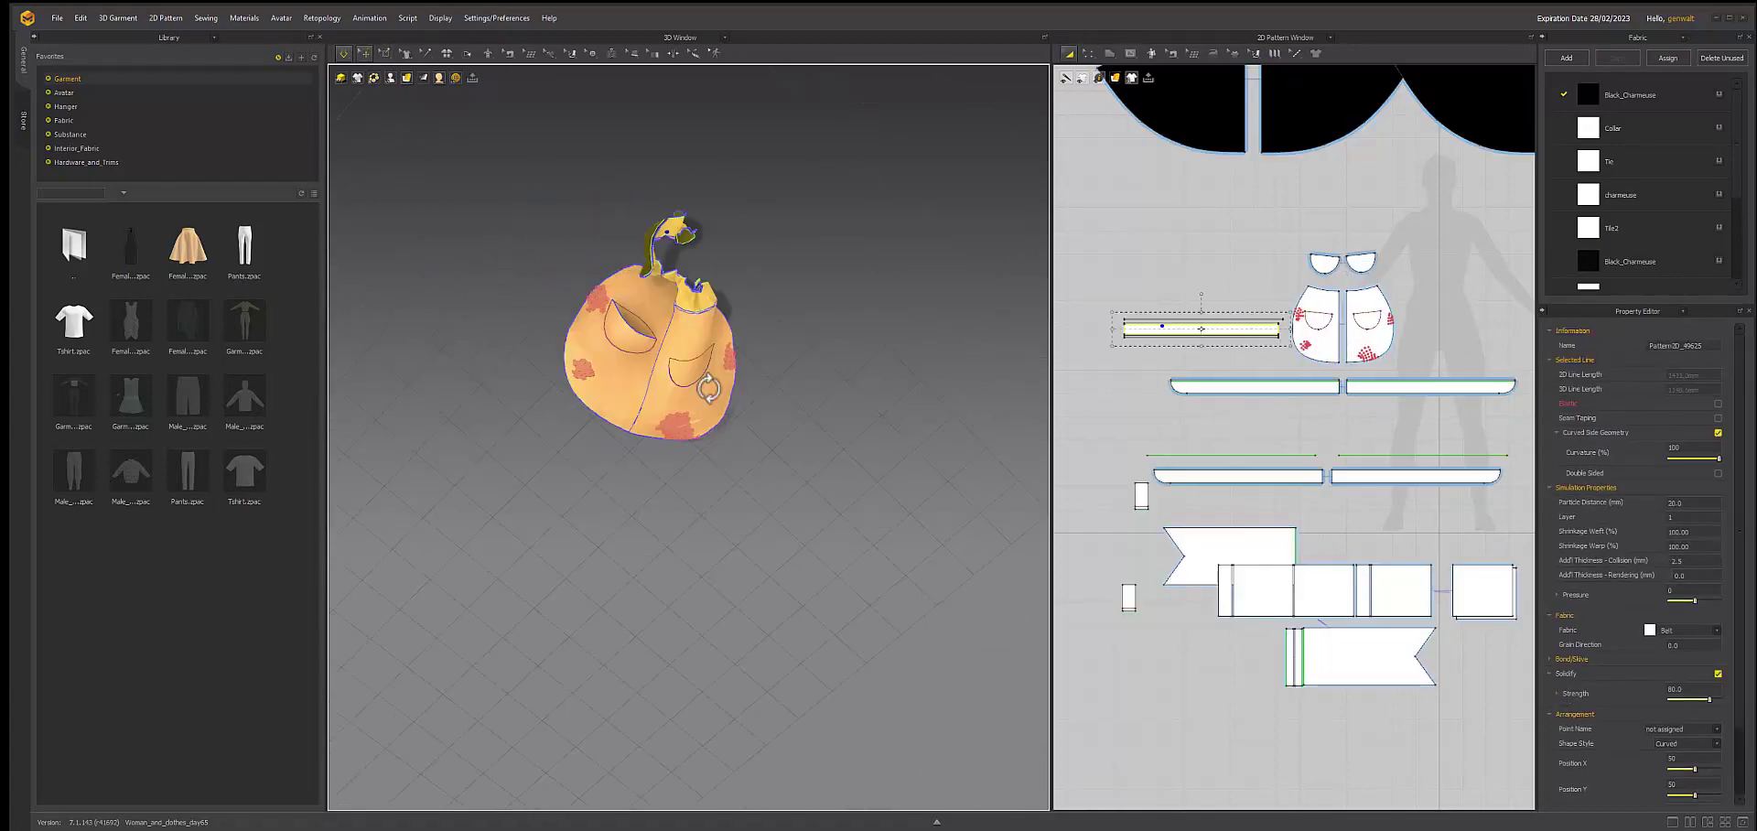
- Remove the pins from the apron and delete its tangled waistband pattern
key("w")
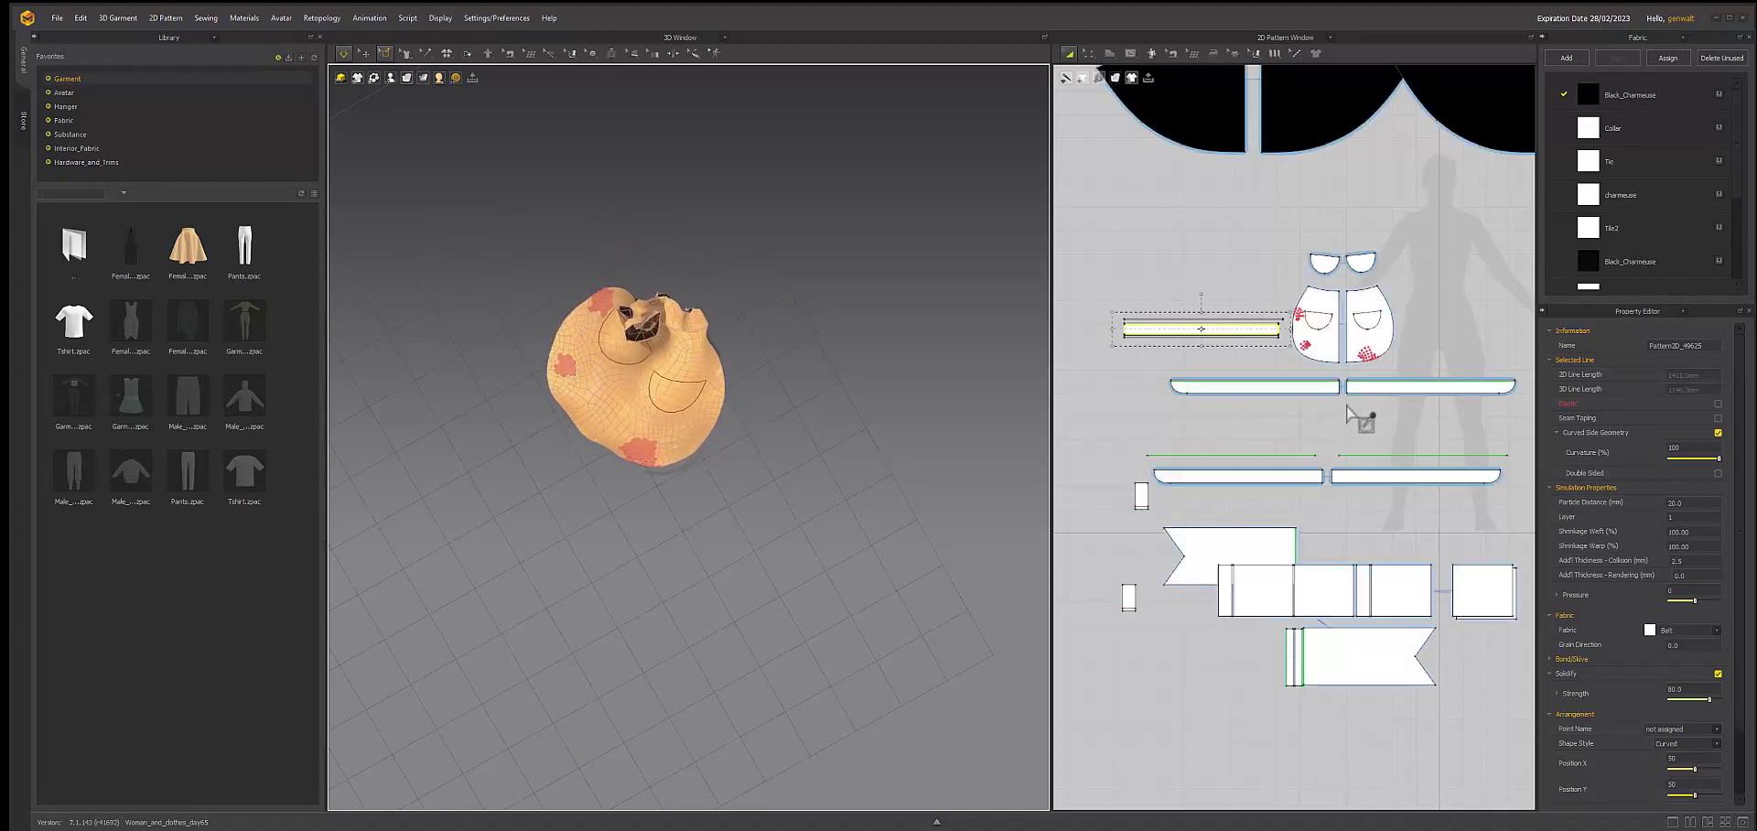
right_click_drag(695, 385, 677, 347)
key("q")
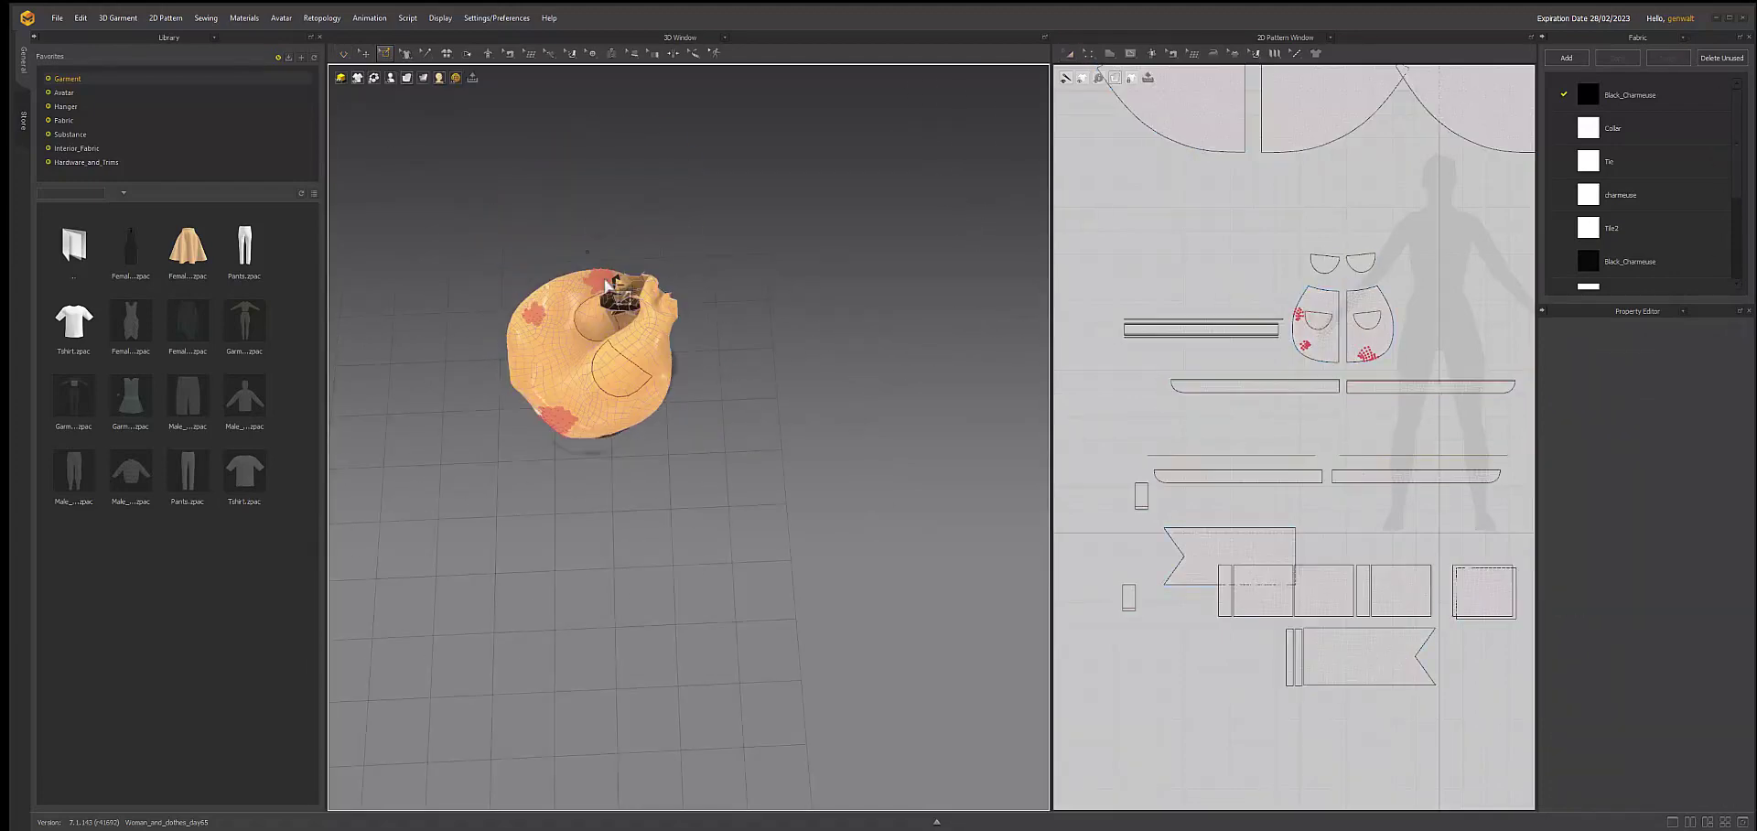
scroll(1189, 312, "up", 2)
left_click(1148, 330)
- Select the long strip pattern directly beneath the apron and open its pattern options
left_click(1204, 388)
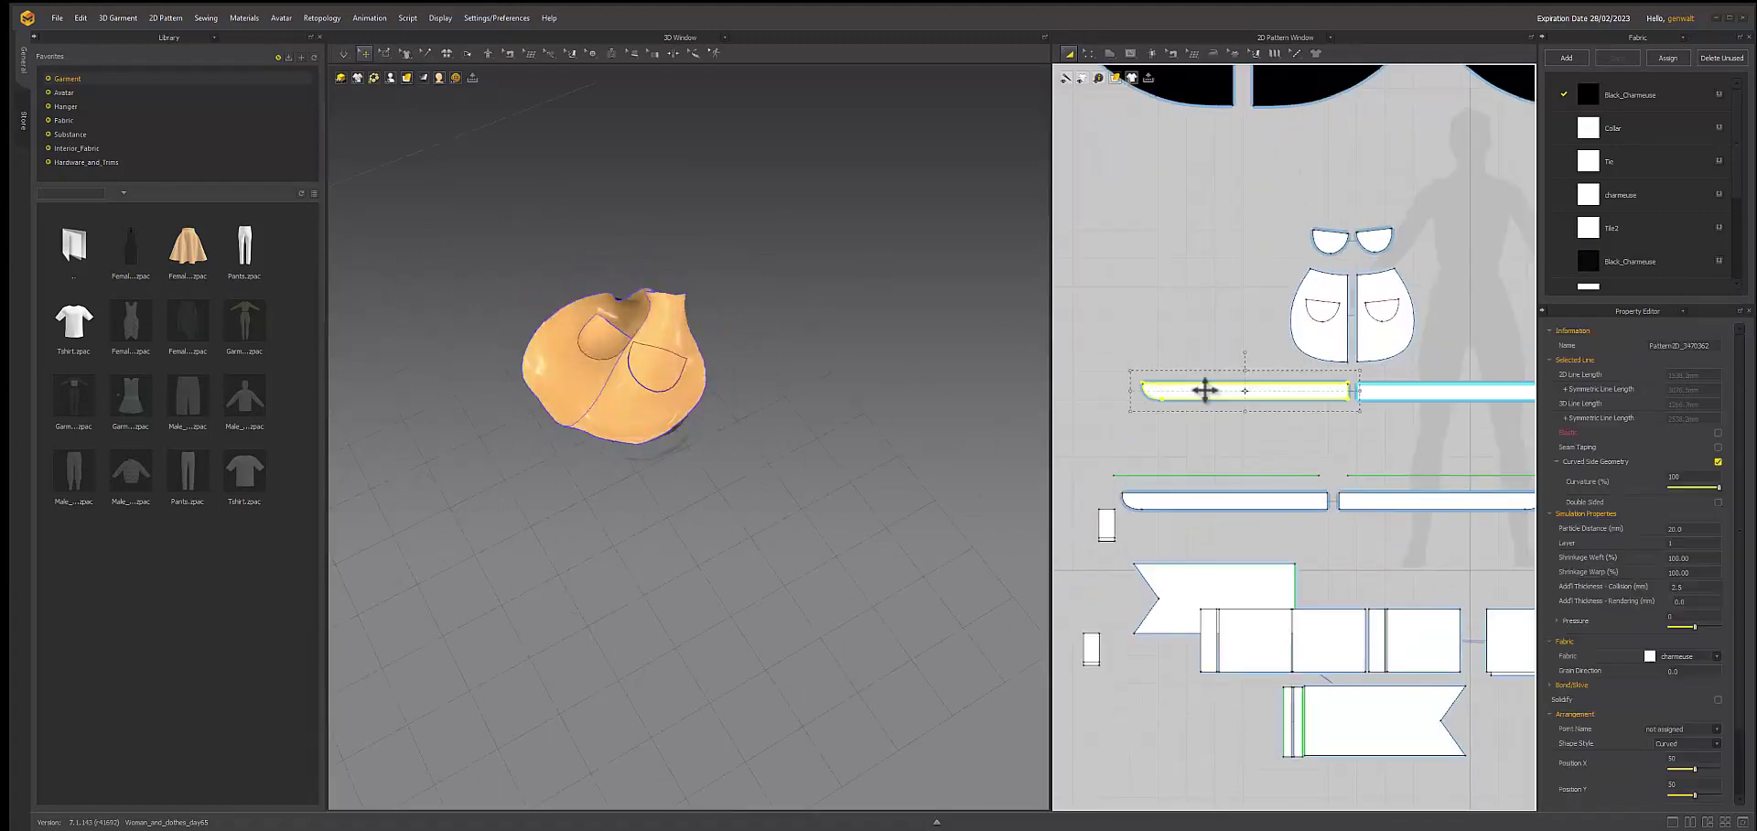
right_click(1220, 391)
scroll(1177, 374, "up", 2)
scroll(843, 415, "up", 2)
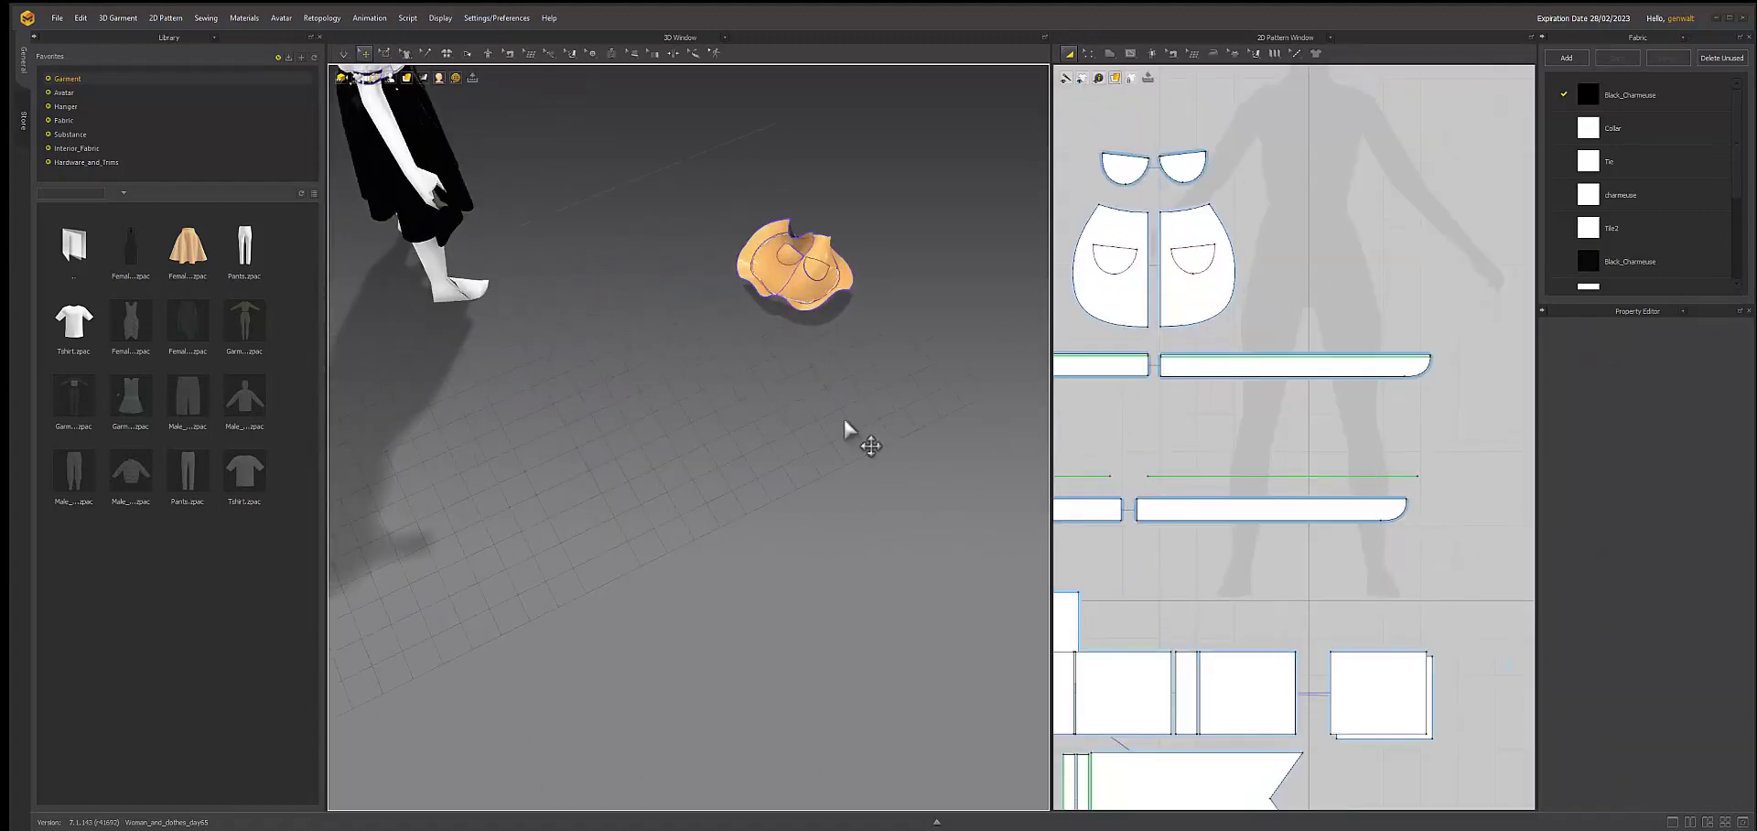